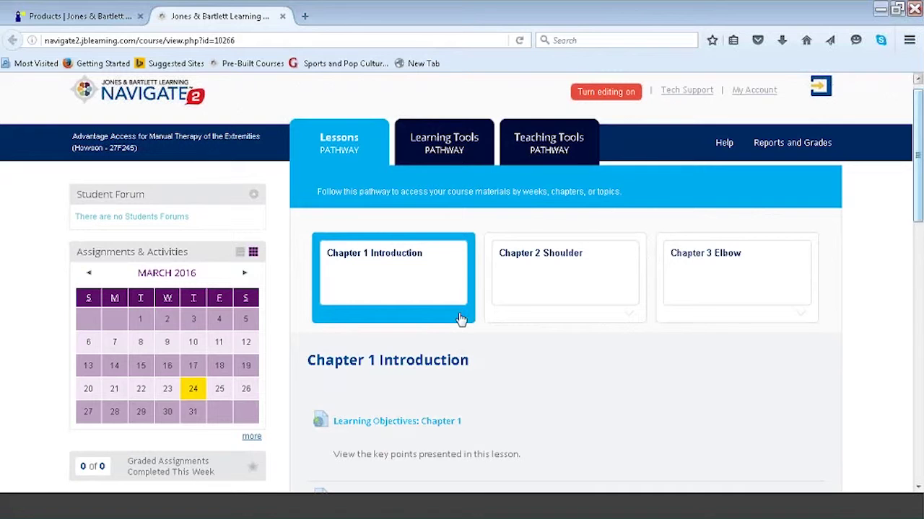
Step: Look through the Chapter 1 Introduction materials in the Lessons pathway, from learning objectives to key image review
scroll(460, 319, "down", 4)
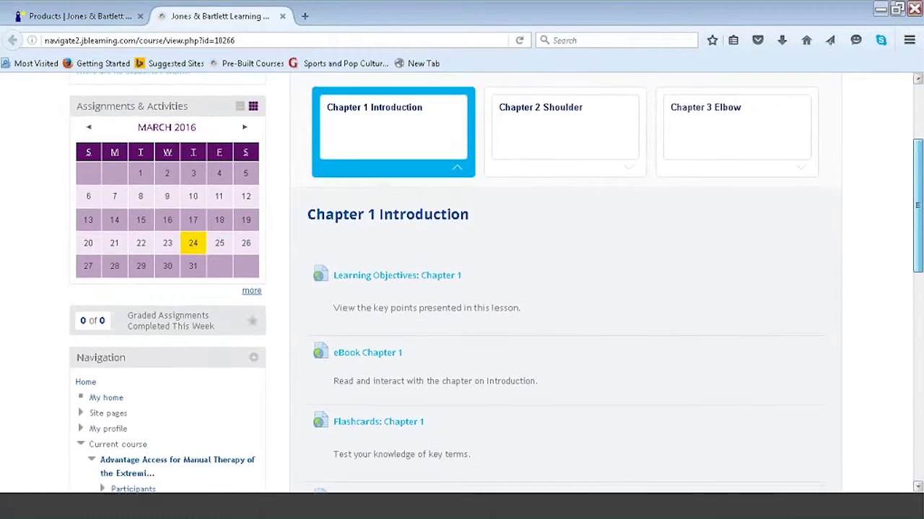
scroll(461, 319, "down", 6)
scroll(460, 319, "down", 5)
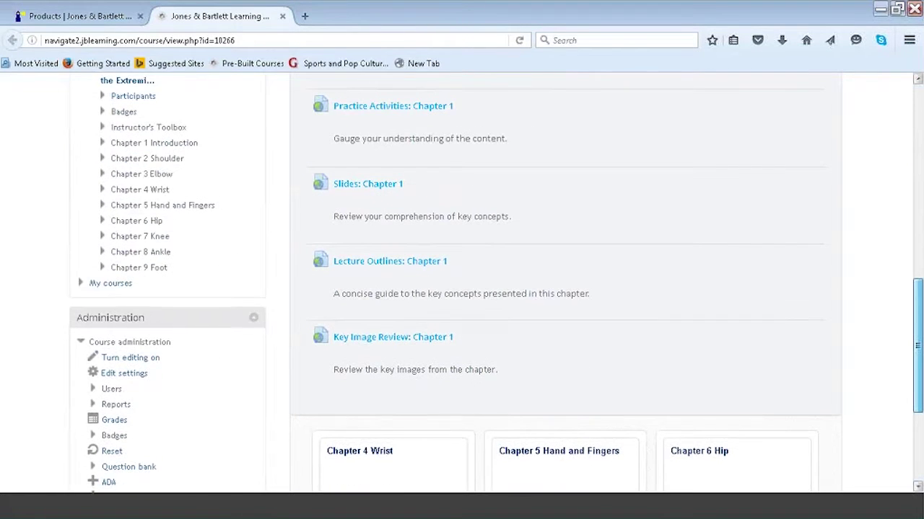
left_click_drag(918, 345, 918, 184)
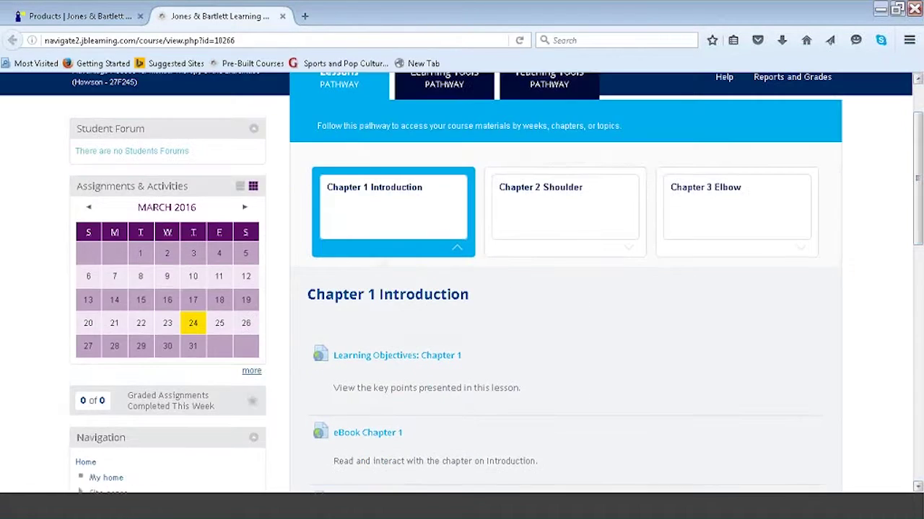
Step: Display the lesson materials for Chapter 2 Shoulder, followed by those for Chapter 3 Elbow
left_click(627, 251)
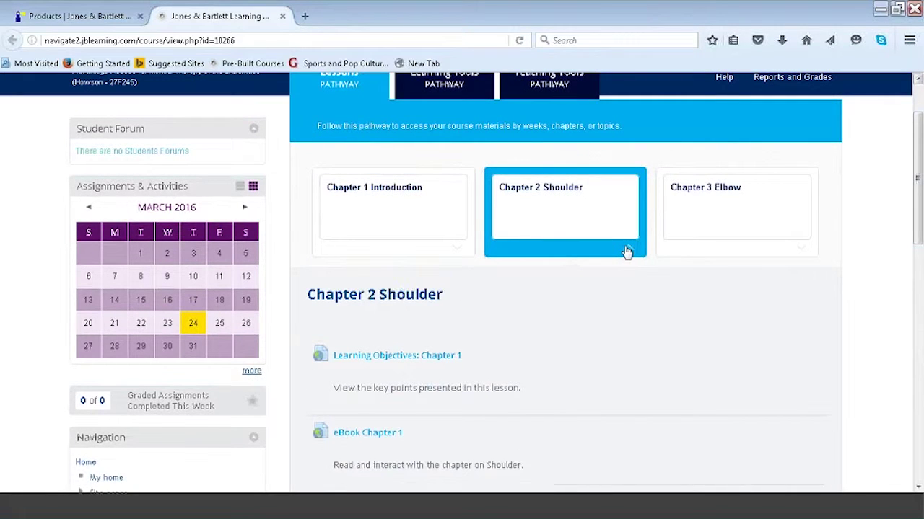
left_click(801, 257)
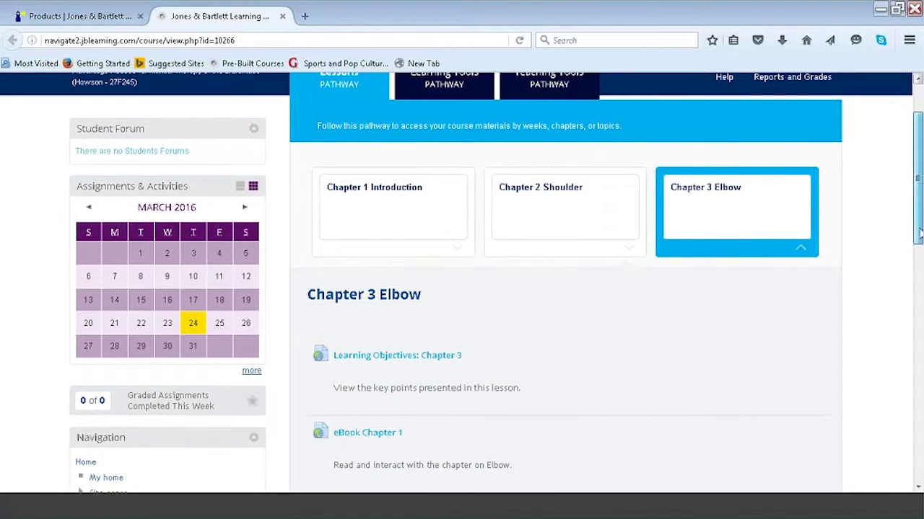
left_click_drag(918, 223, 918, 198)
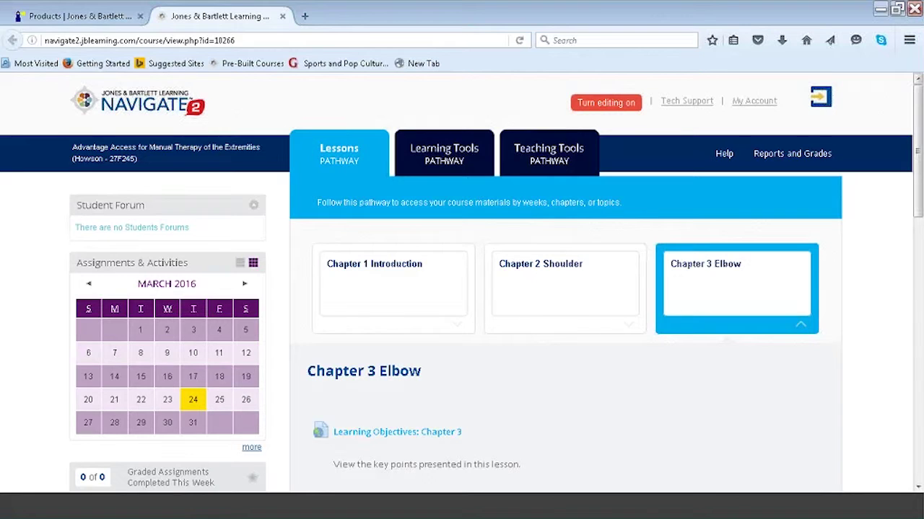
Step: Open the Learning Tools pathway and expand the eBook section to view its launchable chapters
left_click(467, 160)
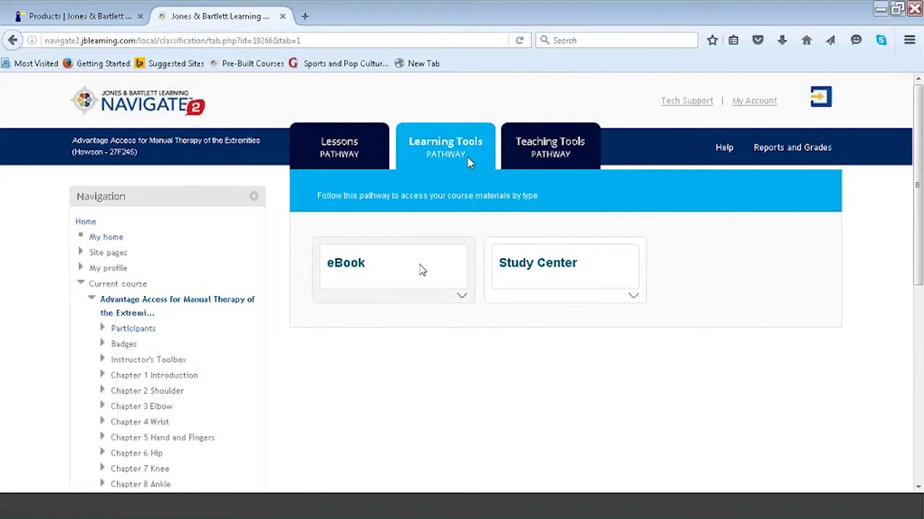
left_click(462, 299)
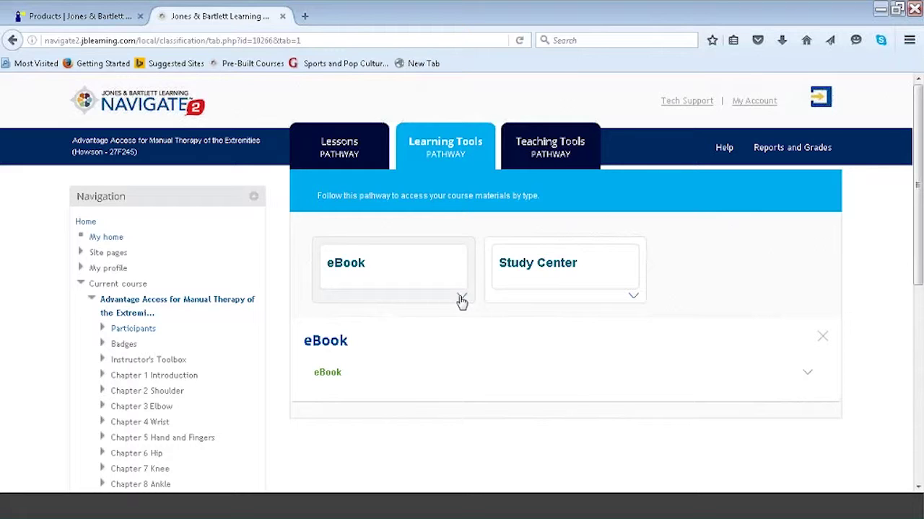
left_click(810, 375)
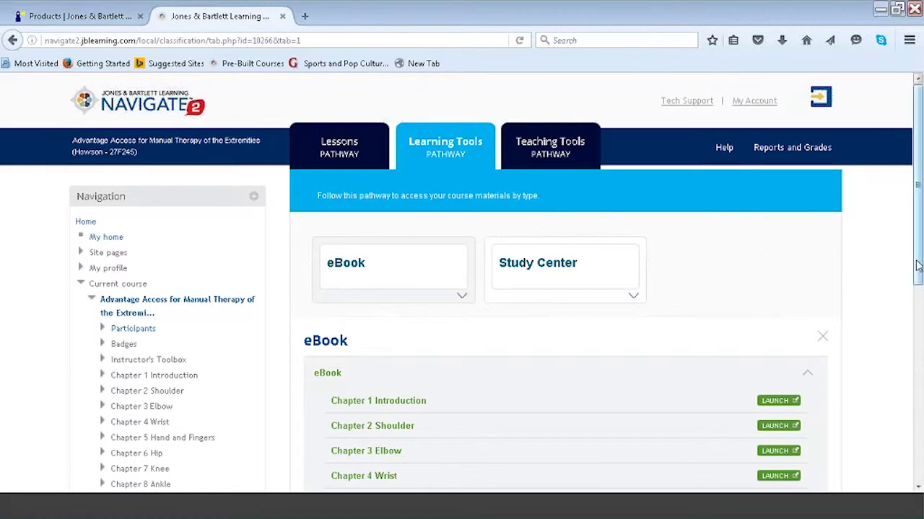
scroll(917, 243, "down", 3)
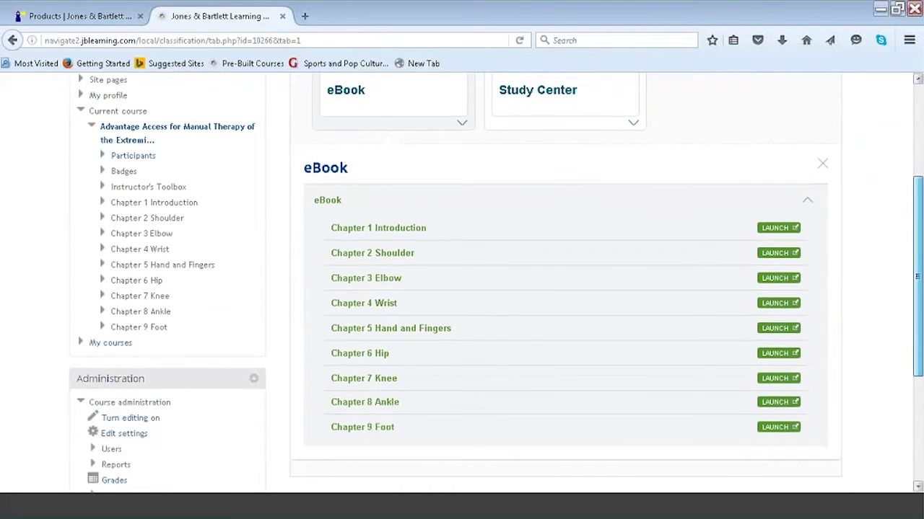
scroll(612, 271, "up", 2)
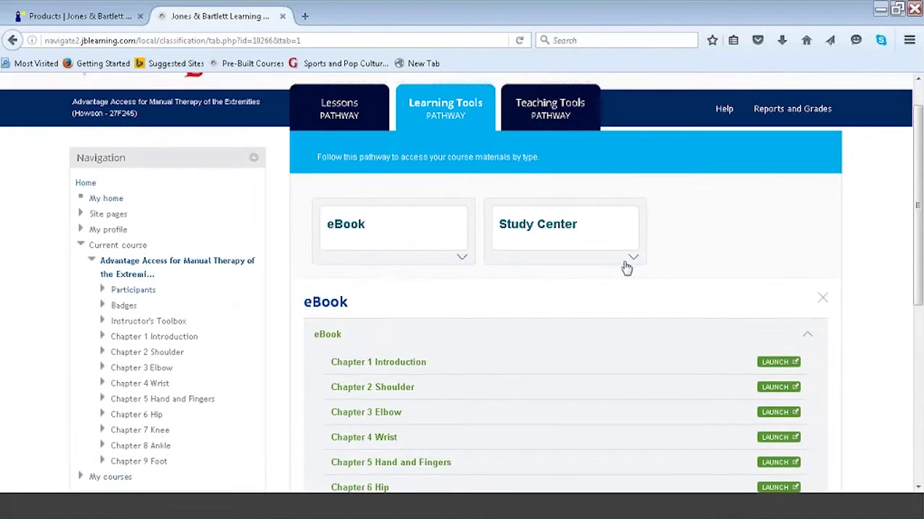
Step: Open the Study Center and view the chapter lists under Learning Objectives and Flashcards
left_click(631, 264)
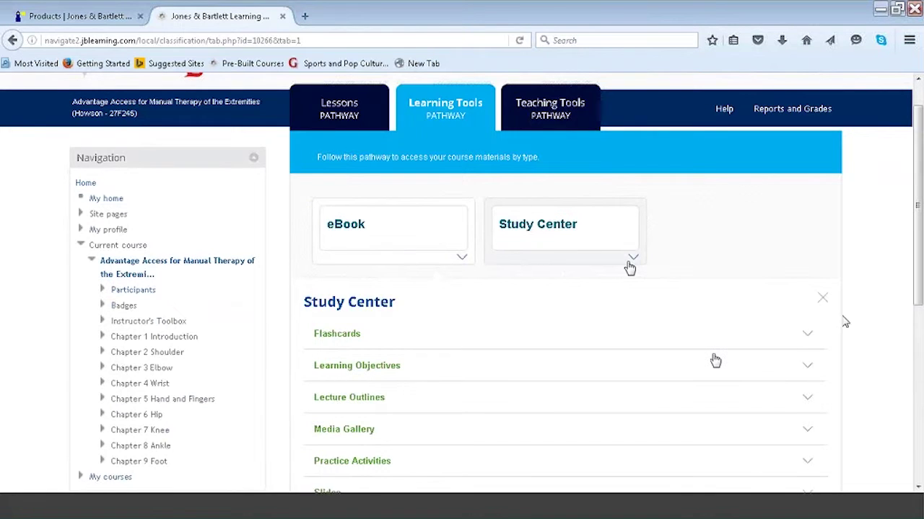
left_click(808, 366)
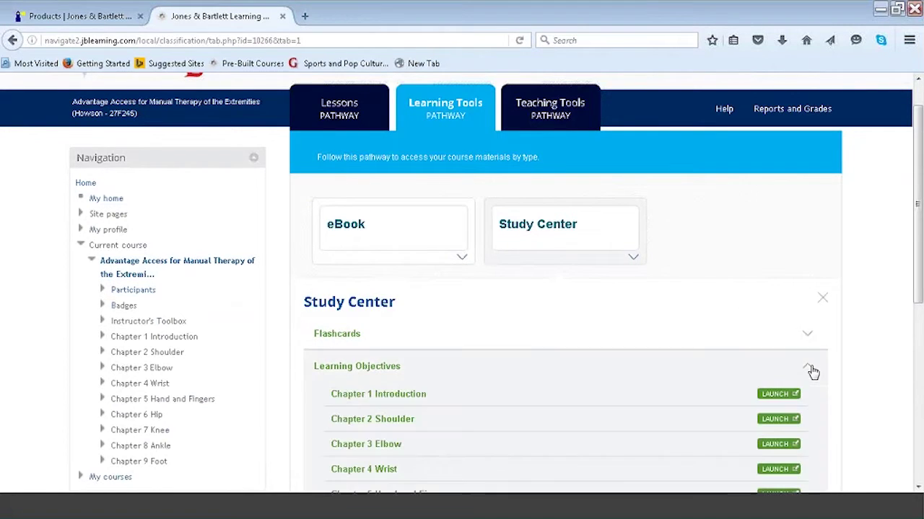
left_click(810, 370)
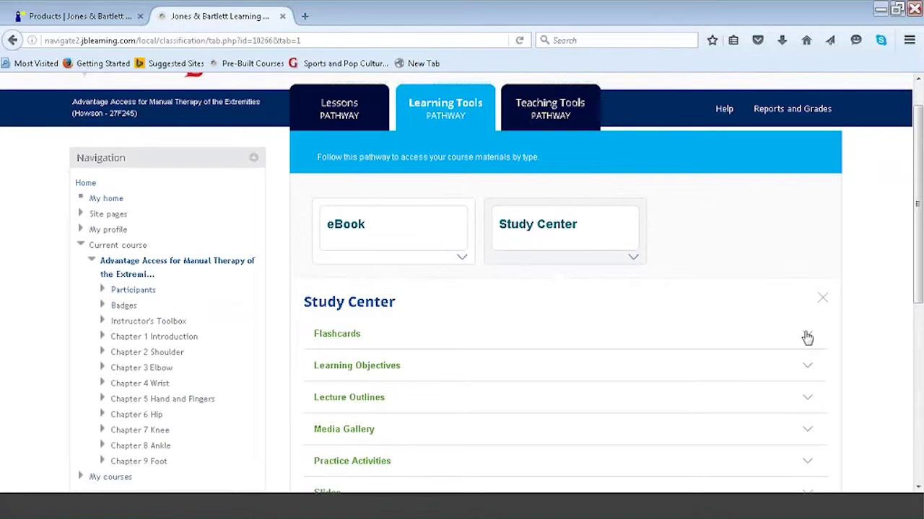
left_click(806, 337)
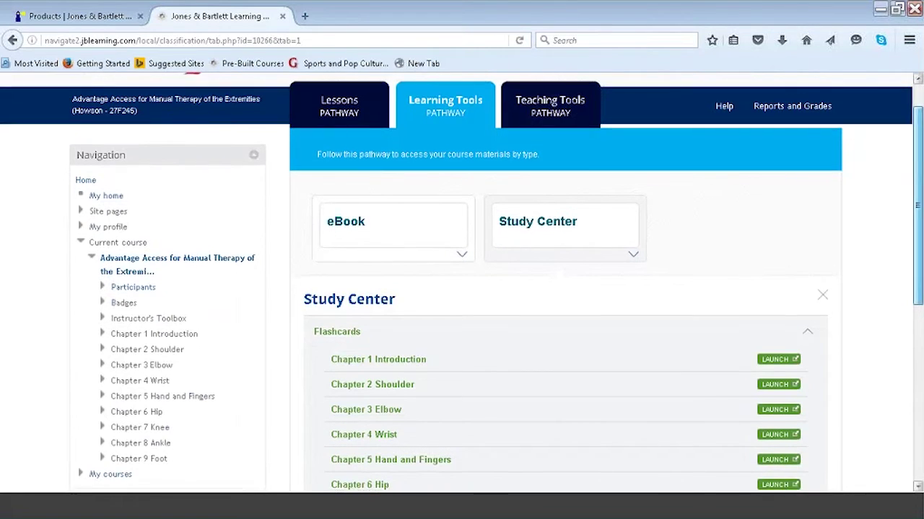
scroll(383, 382, "down", 3)
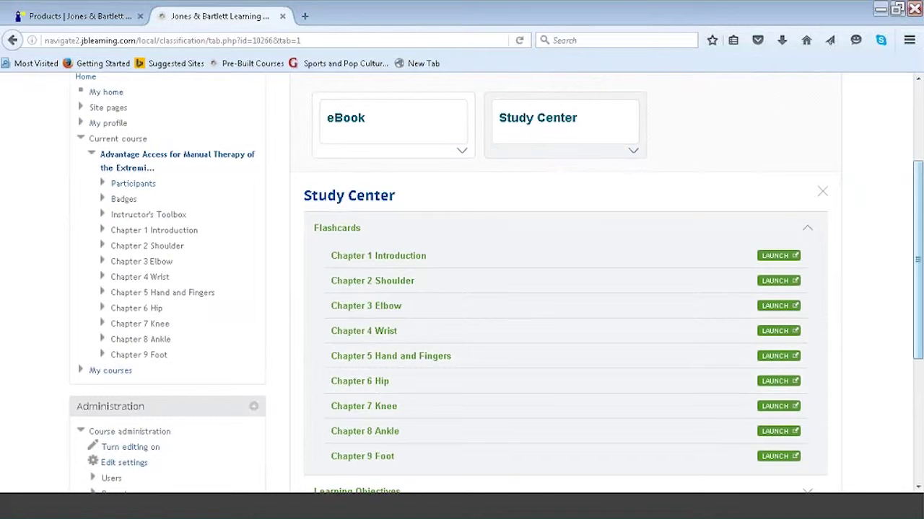
Step: Open the Teaching Tools pathway and expand Manage Items and Manage Assessment in the Test Bank
scroll(919, 187, "up", 3)
left_click(570, 150)
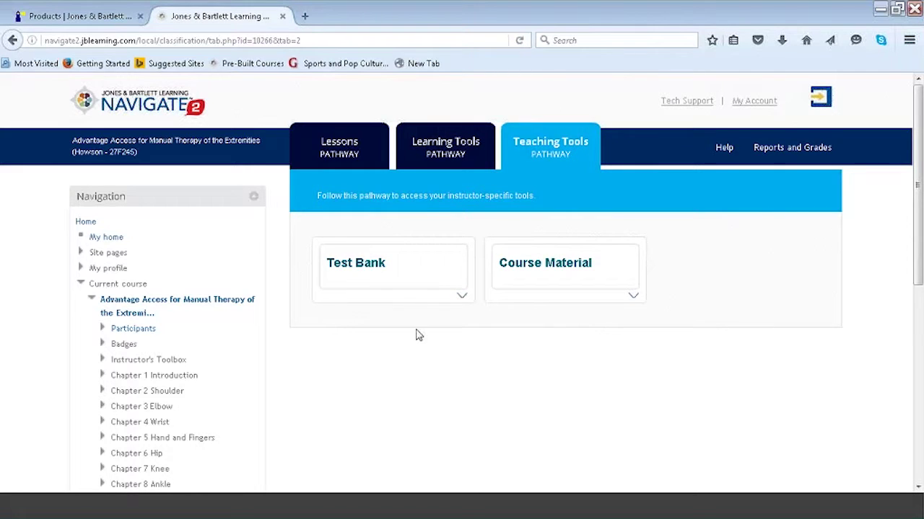
left_click(463, 299)
left_click(806, 380)
left_click(808, 437)
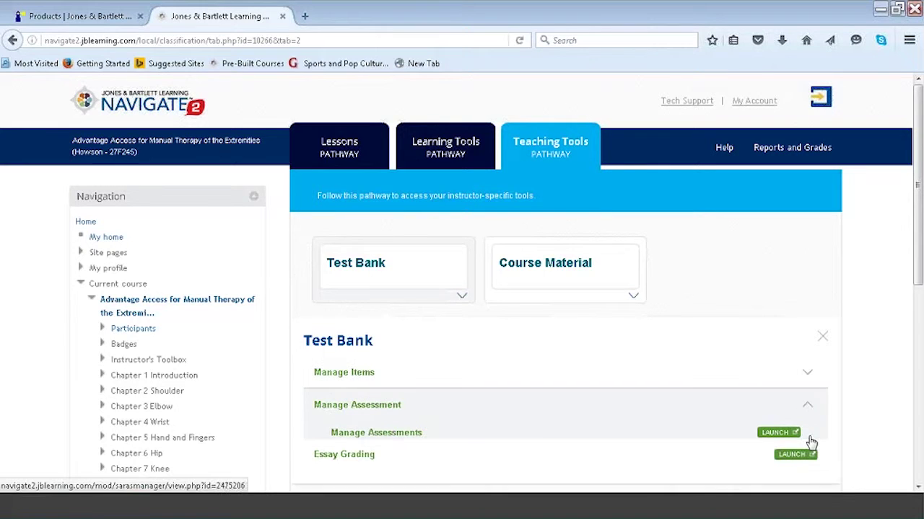
Step: Launch the Manage Items tool from the Test Bank
scroll(916, 233, "down", 2)
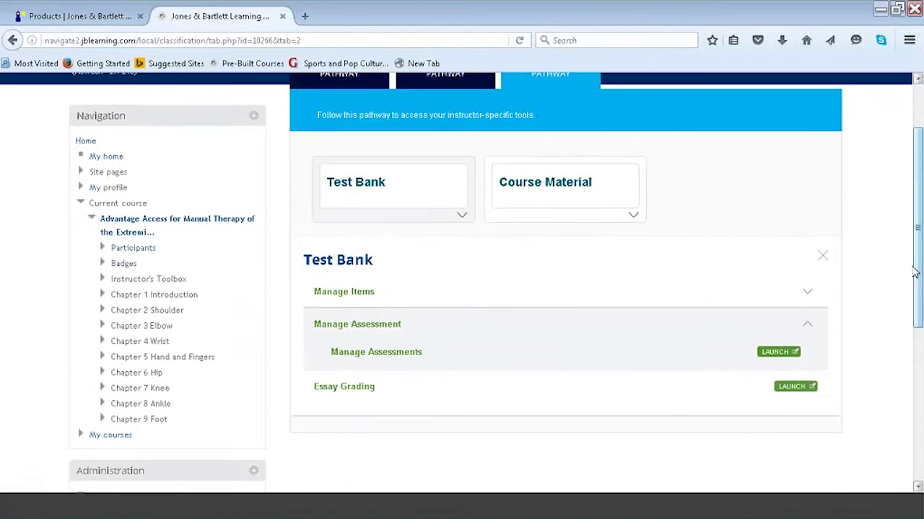
left_click(808, 294)
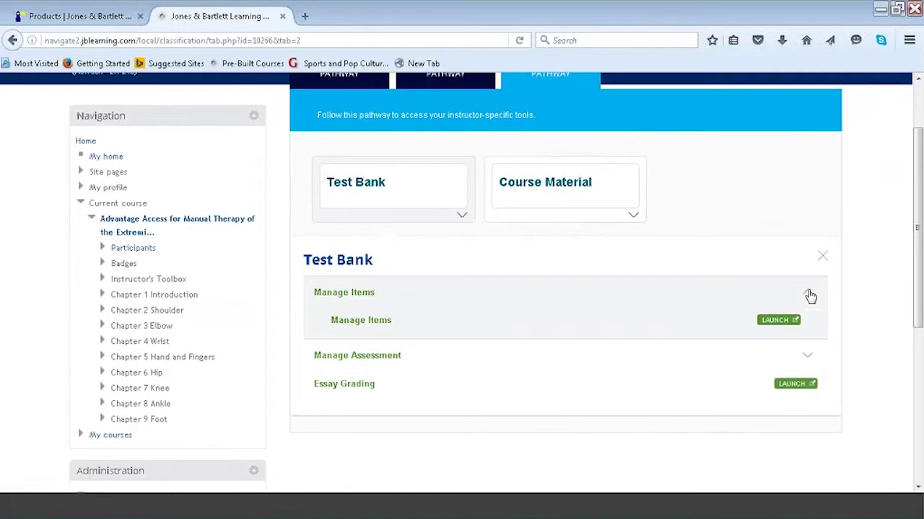
left_click(777, 321)
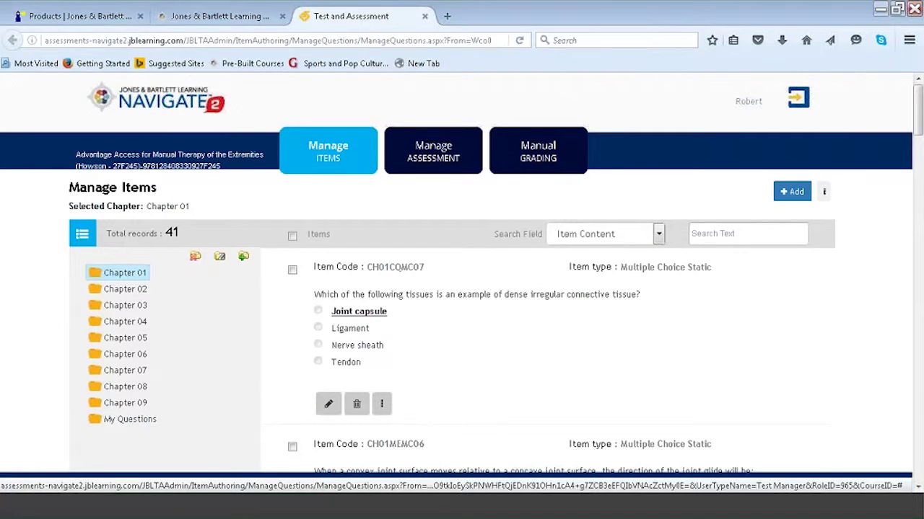
Step: Show the Chapter 02 test items and review the questions with their marked answers
left_click(128, 294)
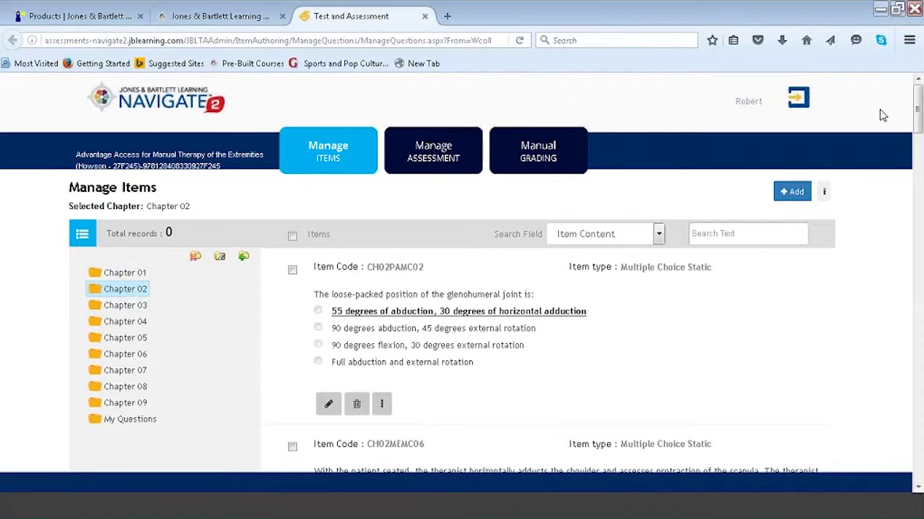
scroll(548, 325, "down", 3)
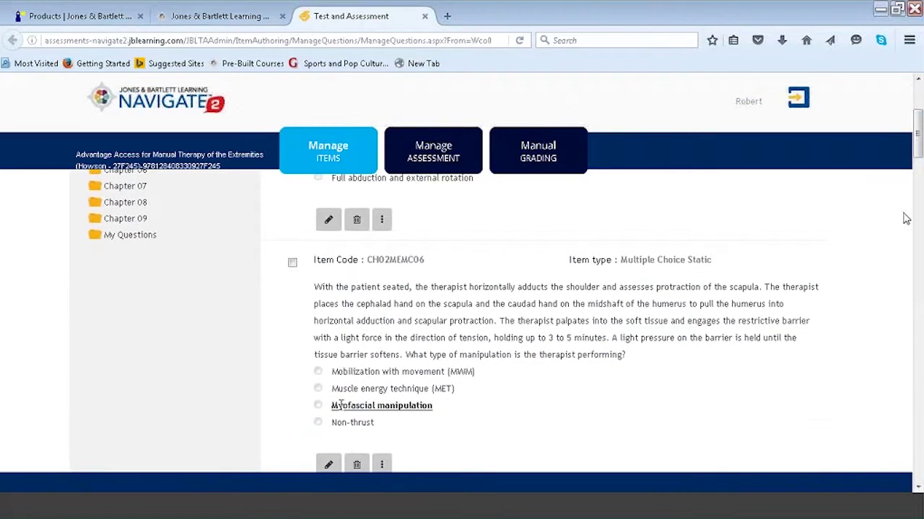
left_click(917, 101)
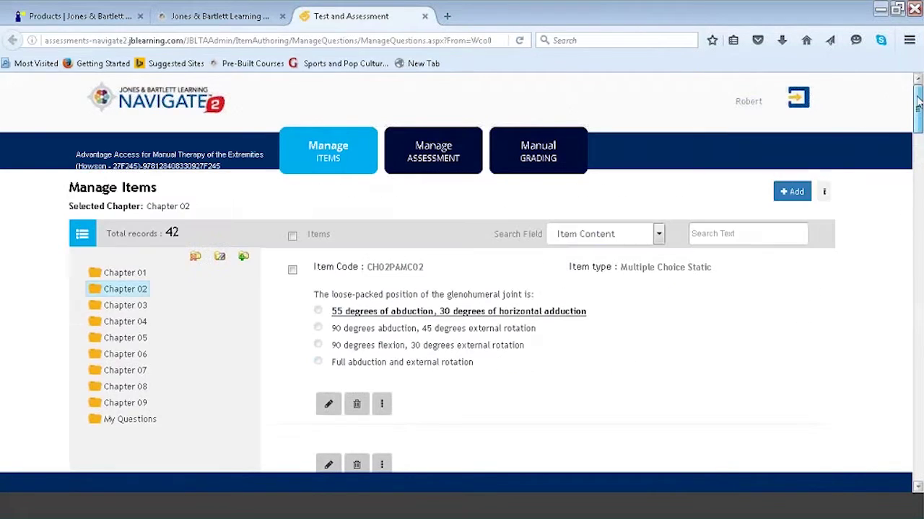
Step: Start adding a new test item and look over all the available item types
left_click(794, 193)
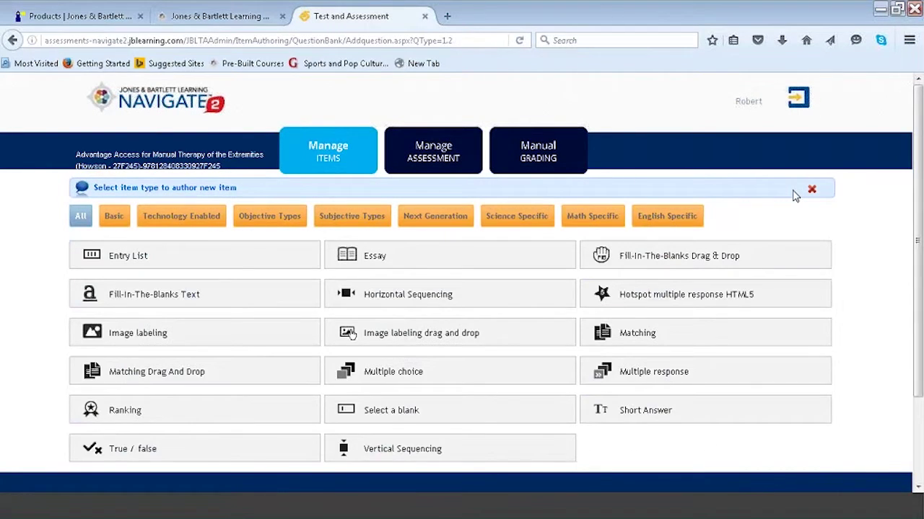
triple_click(794, 193)
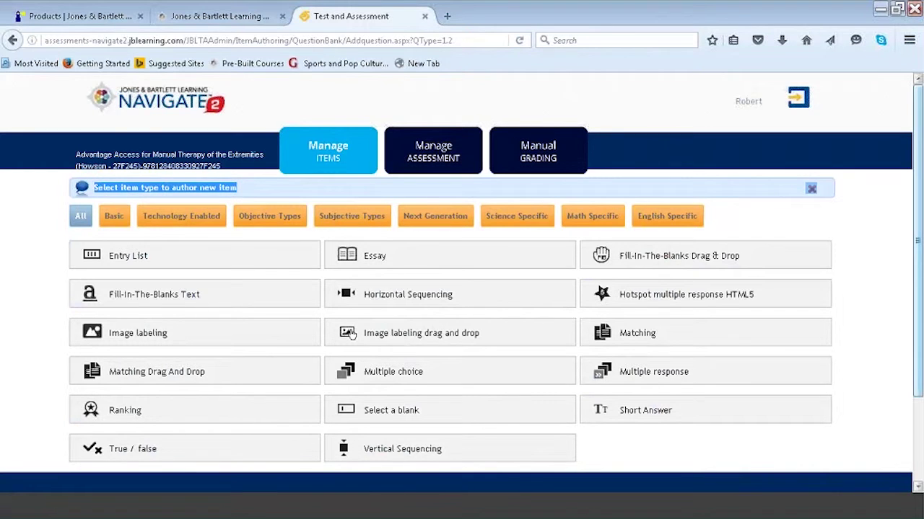
left_click_drag(873, 202, 873, 232)
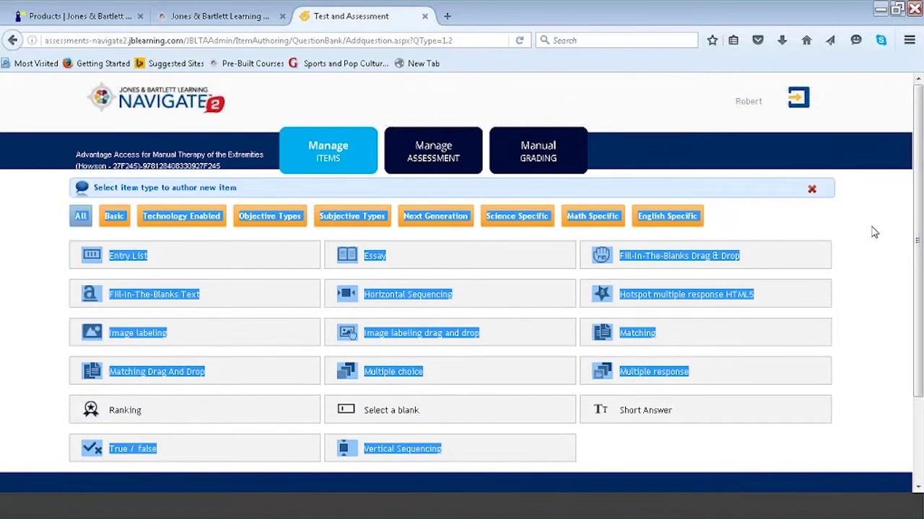
left_click(875, 231)
scroll(875, 231, "down", 1)
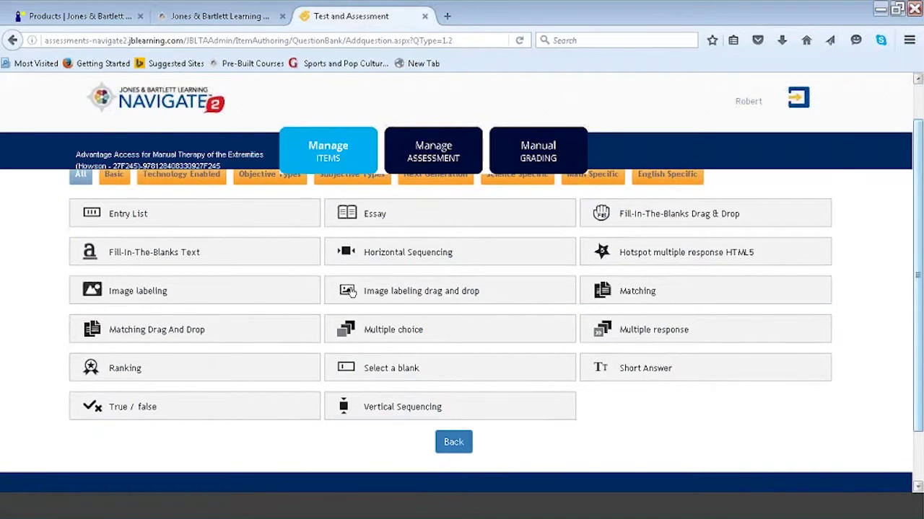
Step: Switch to Manage Assessment and show the tests in the Chapter Quiz folder of Chapter 02
left_click(431, 160)
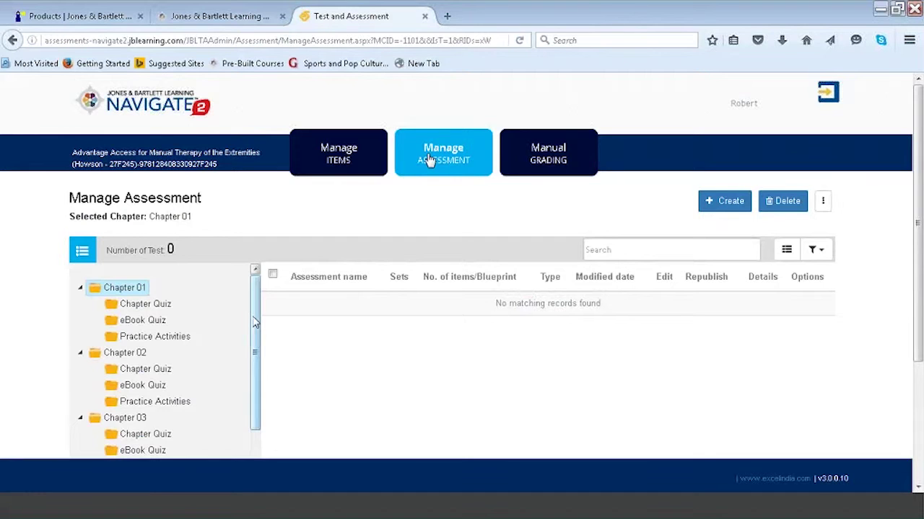
scroll(252, 388, "down", 4)
scroll(253, 388, "up", 3)
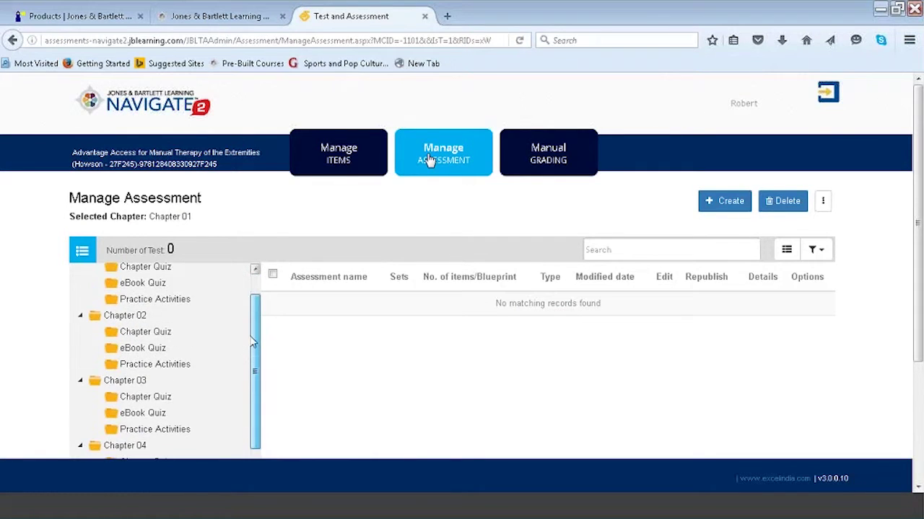
left_click(166, 337)
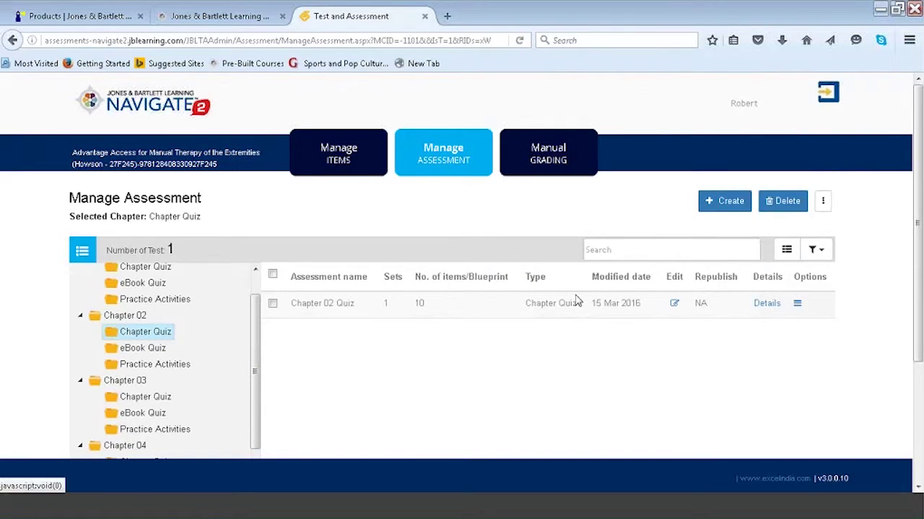
Step: Open the Chapter 02 Quiz for editing, confirm the item version update, and display its selected items
left_click(672, 304)
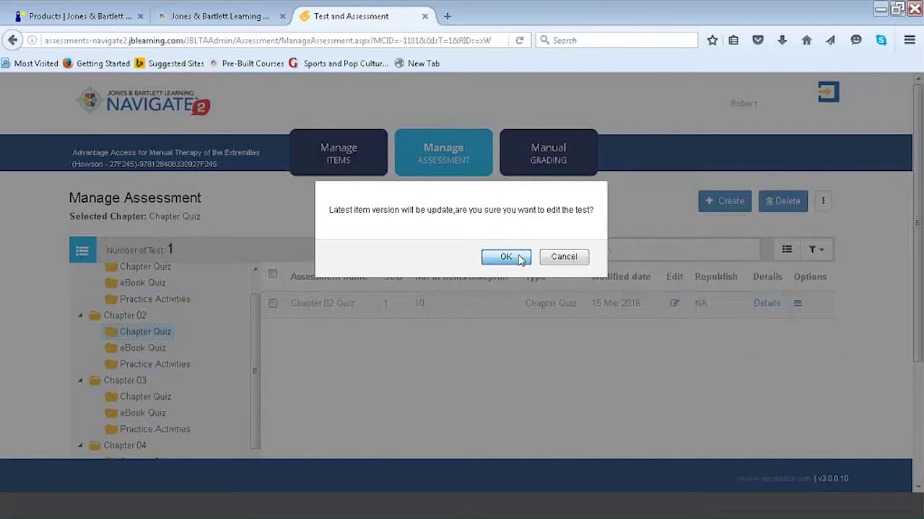
left_click(506, 256)
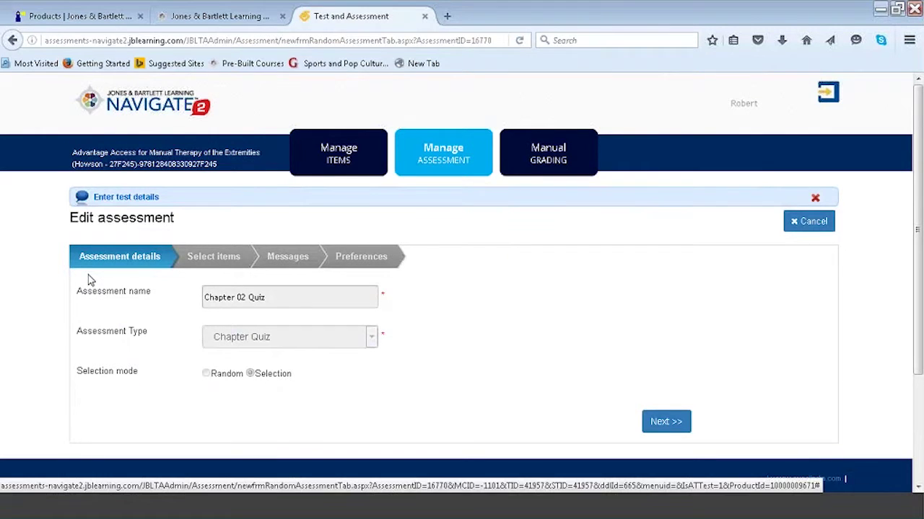
left_click(207, 263)
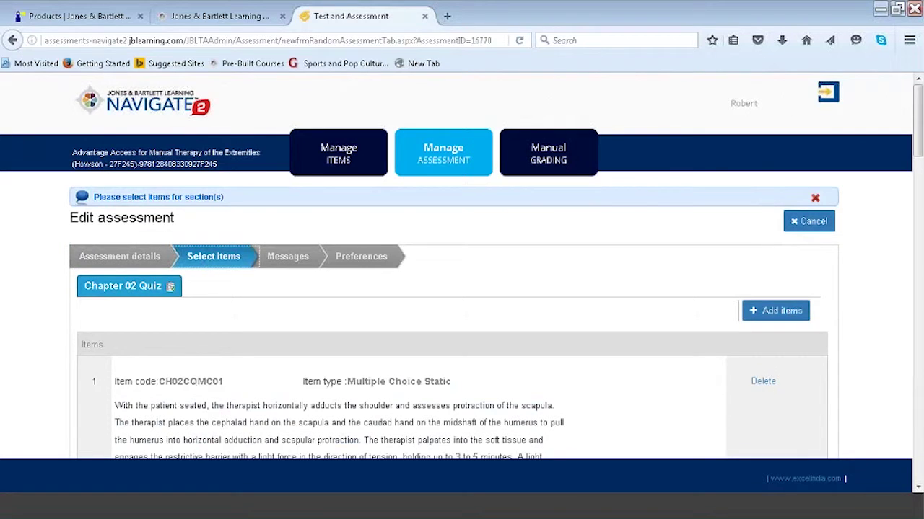
mouse_move(917, 123)
left_mouse_down()
mouse_move(917, 440)
mouse_move(917, 126)
left_mouse_up()
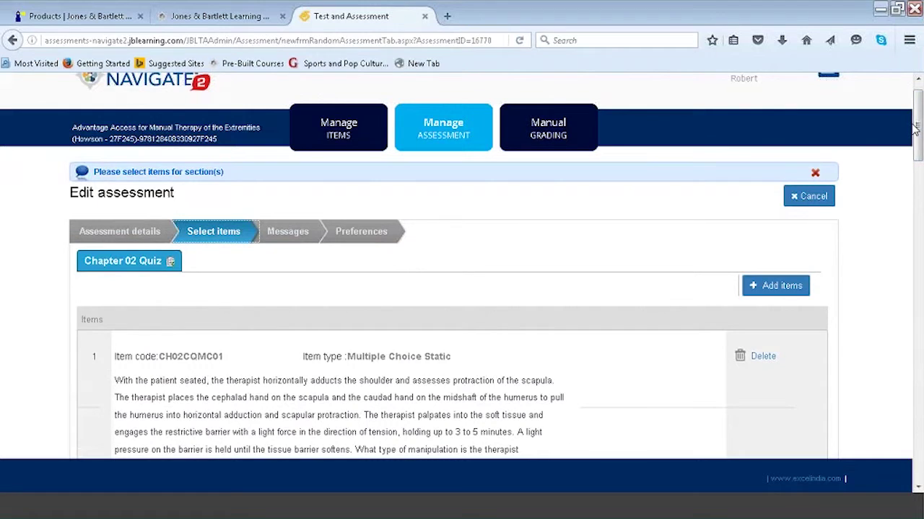
Step: Show the Chapter 02 Quiz's learner messages and review the beginning and end of assessment instructions
left_click(293, 236)
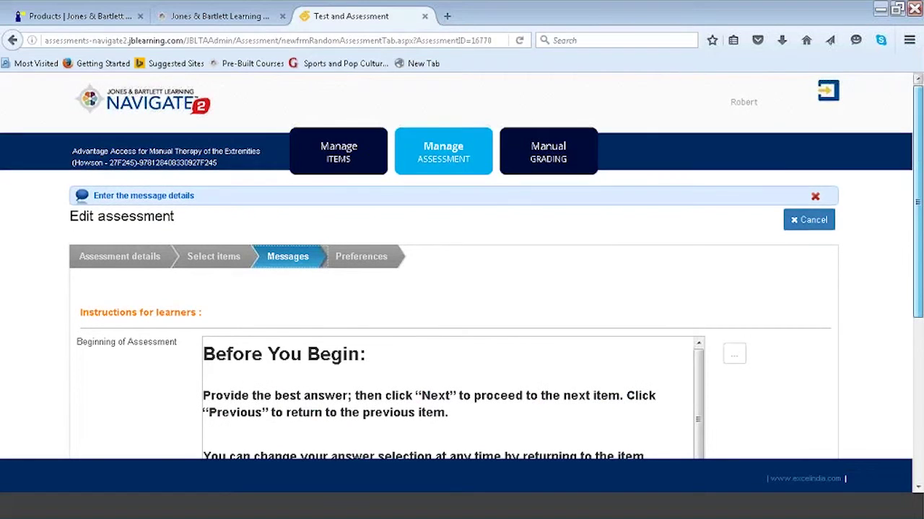
scroll(917, 202, "down", 2)
scroll(462, 274, "down", 3)
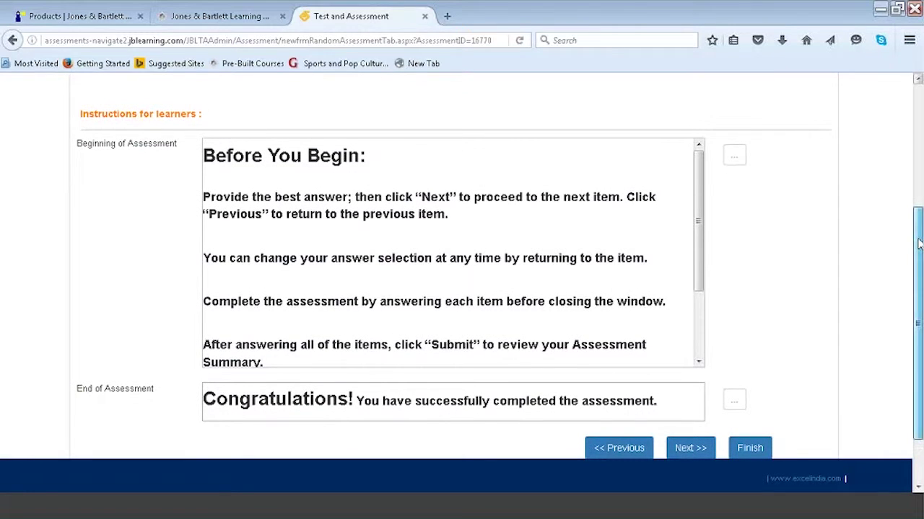
scroll(918, 243, "up", 2)
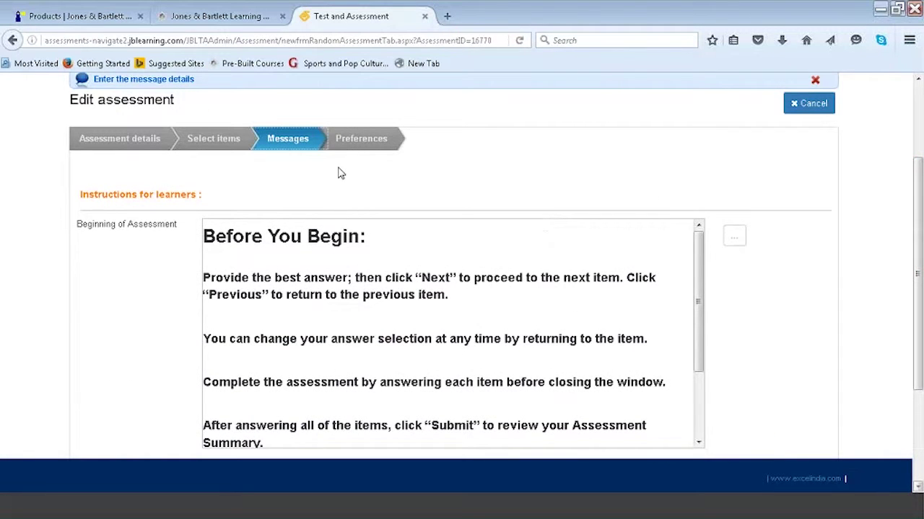
Step: Show the quiz's preferences and examine the assessment presentation options, the parameters and the time allowed for the test
left_click(363, 145)
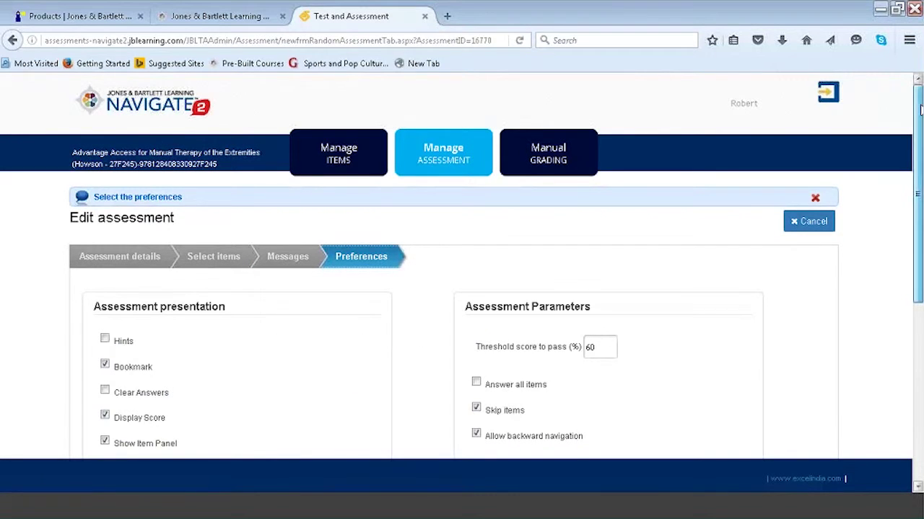
scroll(921, 137, "down", 1)
left_click_drag(920, 137, 920, 172)
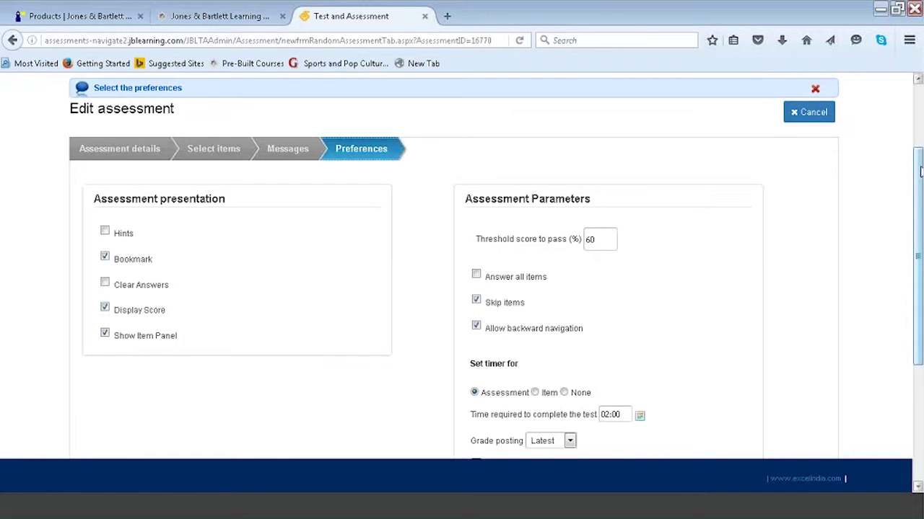
left_click_drag(921, 170, 921, 189)
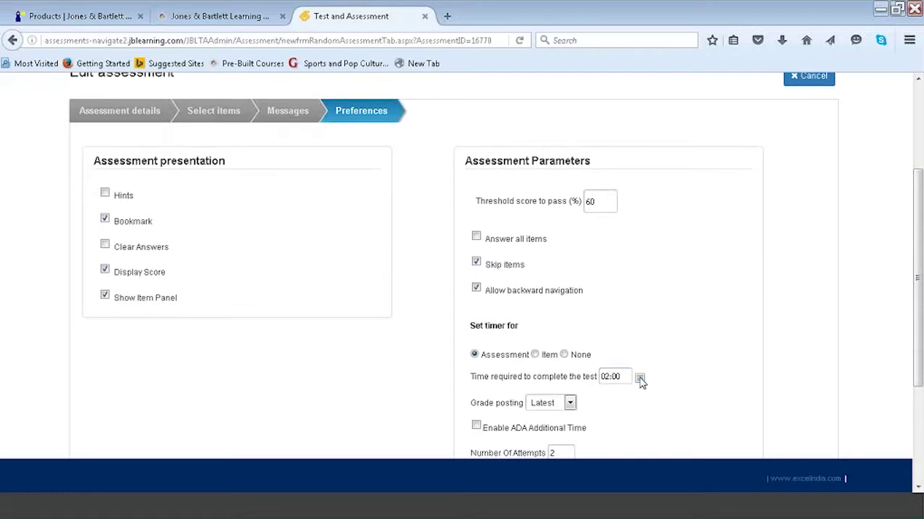
double_click(615, 377)
left_click_drag(604, 376, 598, 376)
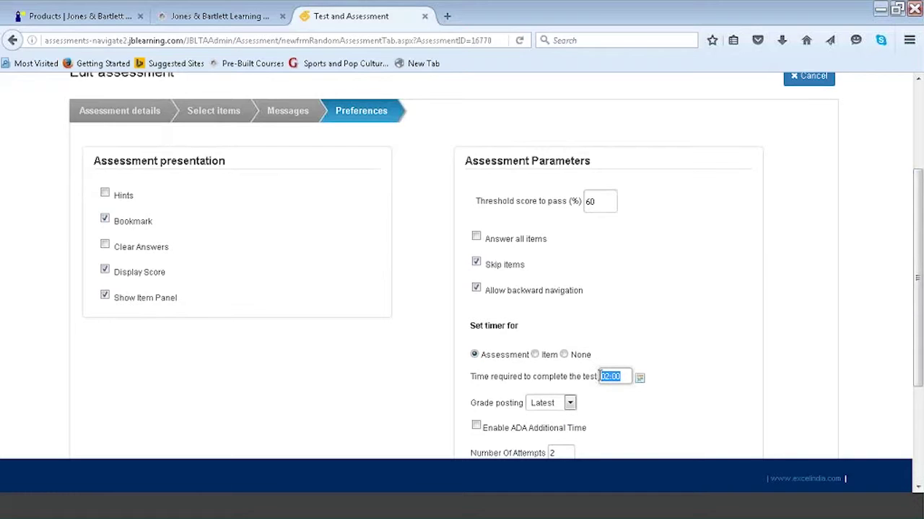
left_click(619, 376)
right_click(641, 382)
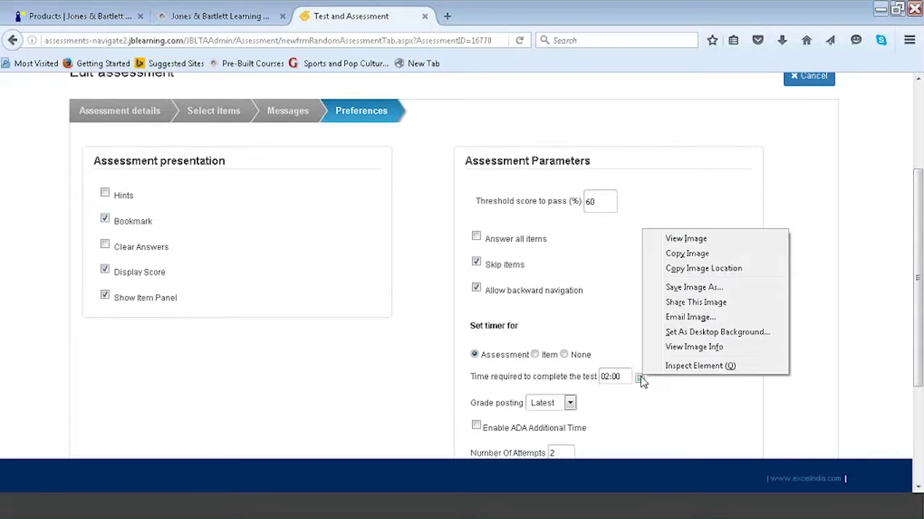
key("Escape")
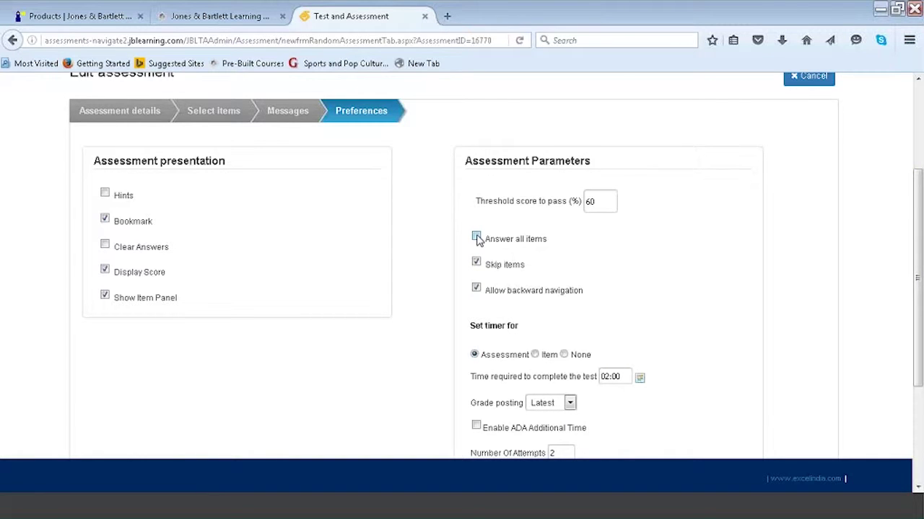
Step: Look over the grade posting choices, keeping Latest, and briefly enable ADA additional time to show its minutes field before disabling it again
scroll(906, 344, "down", 3)
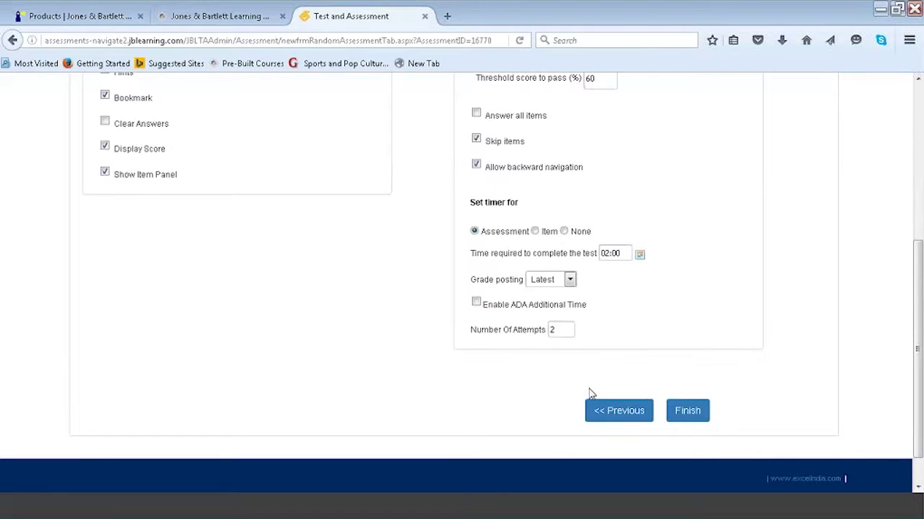
left_click(569, 280)
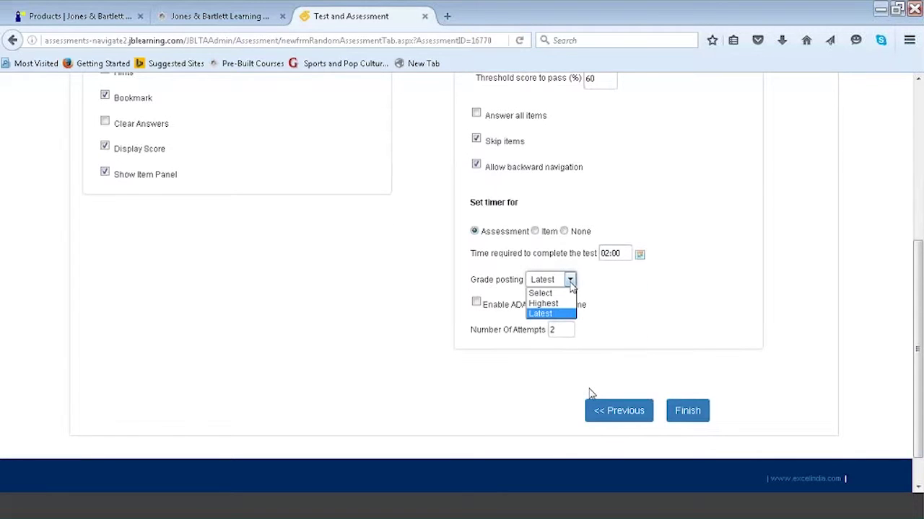
left_click(550, 313)
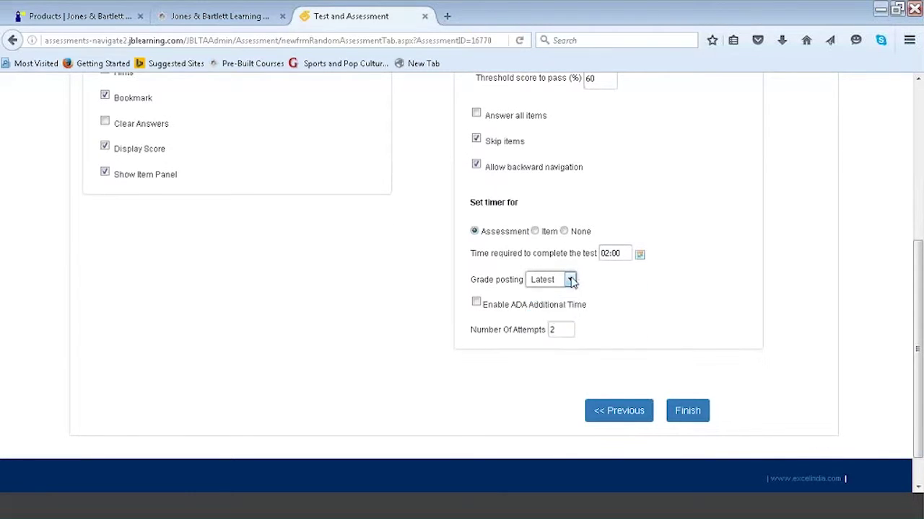
left_click(477, 303)
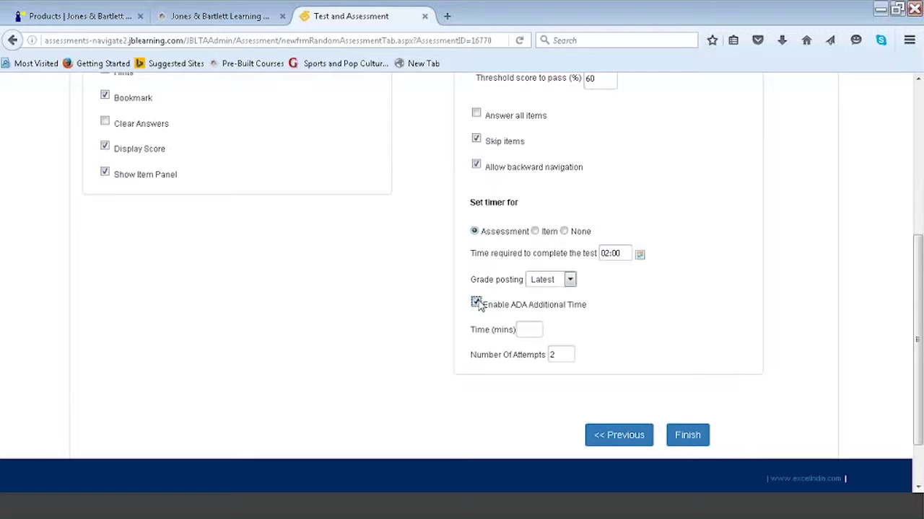
left_click(525, 328)
left_click(475, 302)
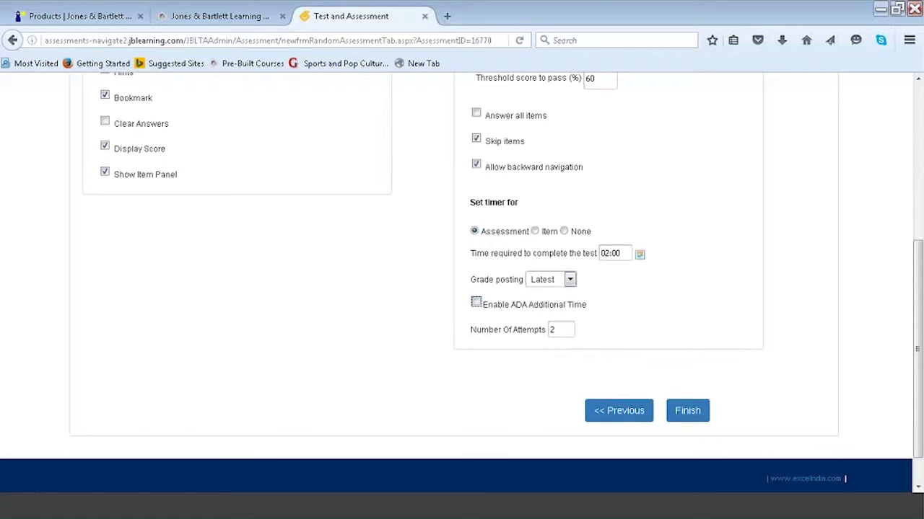
Step: Finish editing the Chapter 02 Quiz and confirm updating it for users who have not started the test
left_click(693, 411)
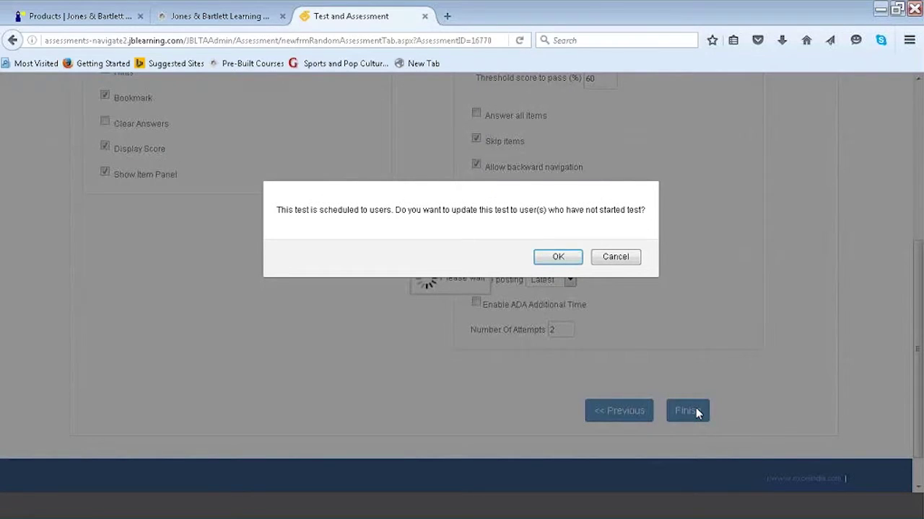
left_click(568, 259)
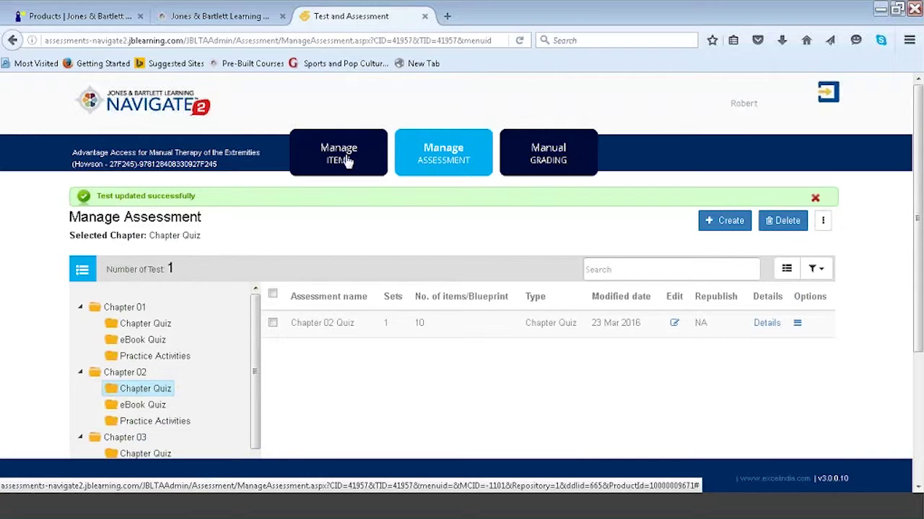
Step: Return to the course page, show the Lessons pathway and collapse Chapter 3 Elbow
left_click(238, 19)
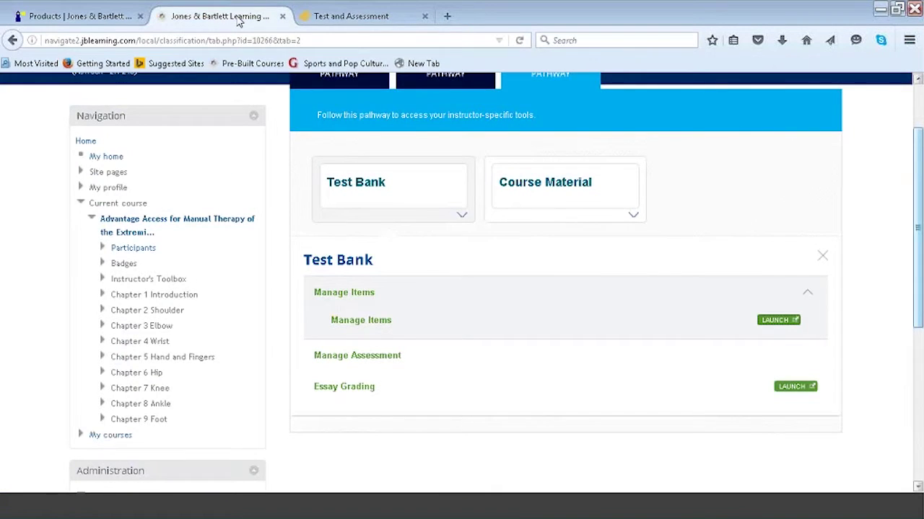
scroll(918, 211, "up", 2)
scroll(917, 210, "up", 1)
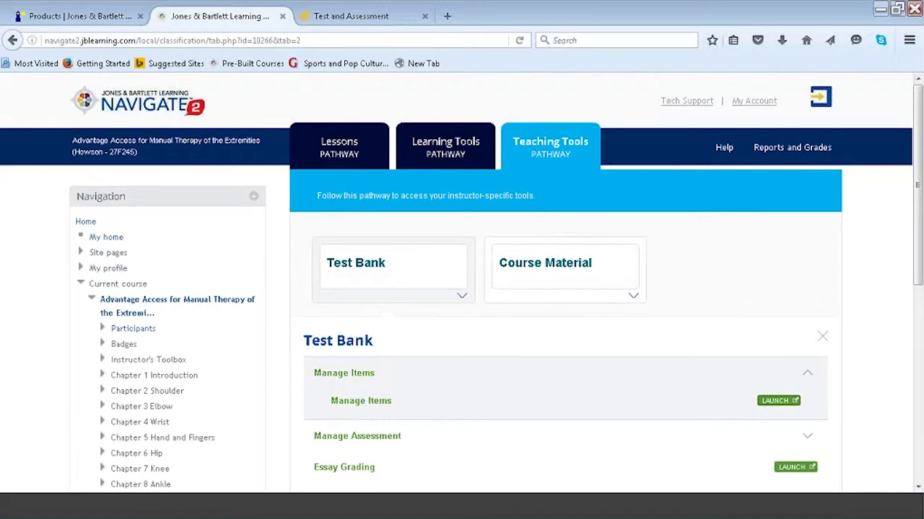
left_click(341, 158)
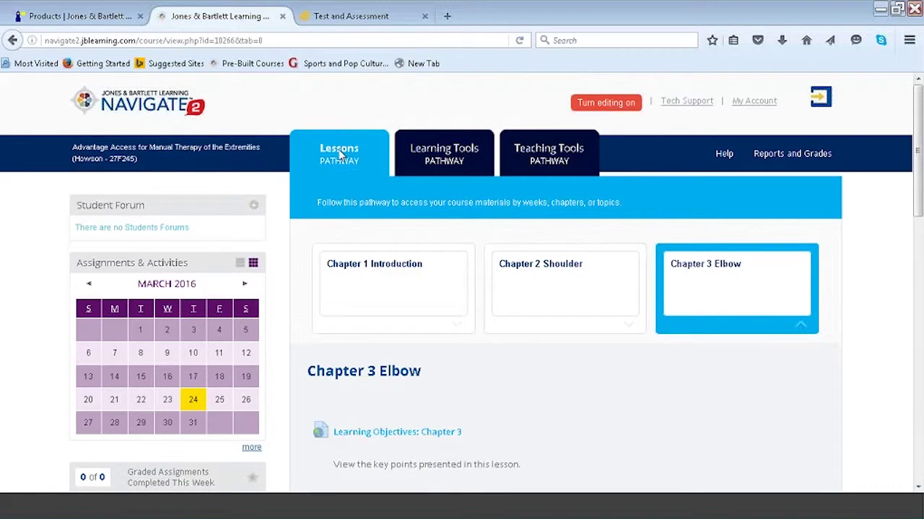
left_click(804, 328)
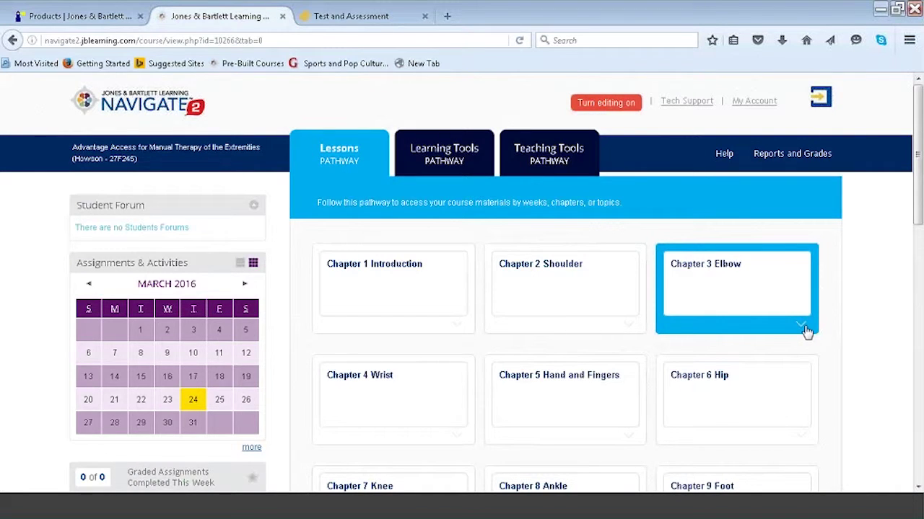
Step: Turn editing on for the course and collapse Chapter 3 Elbow to show the grid of all chapters
left_click(614, 106)
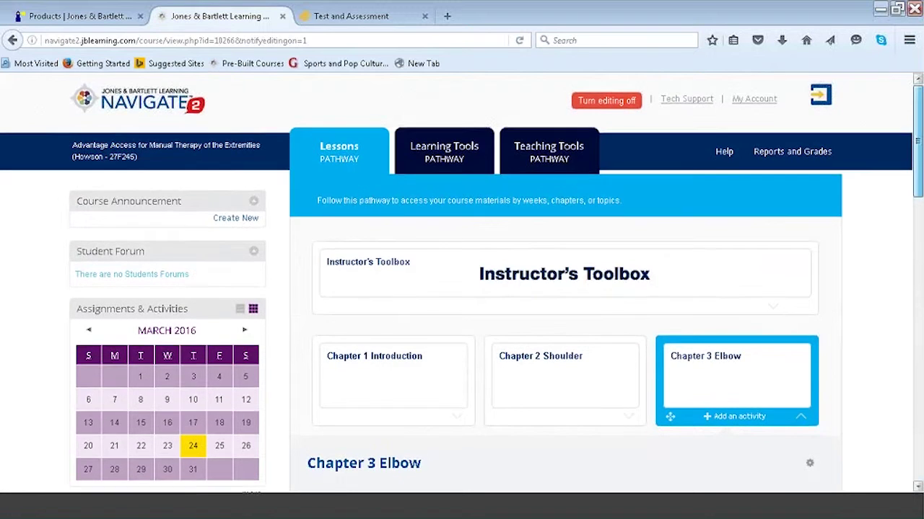
scroll(563, 289, "down", 3)
mouse_move(679, 238)
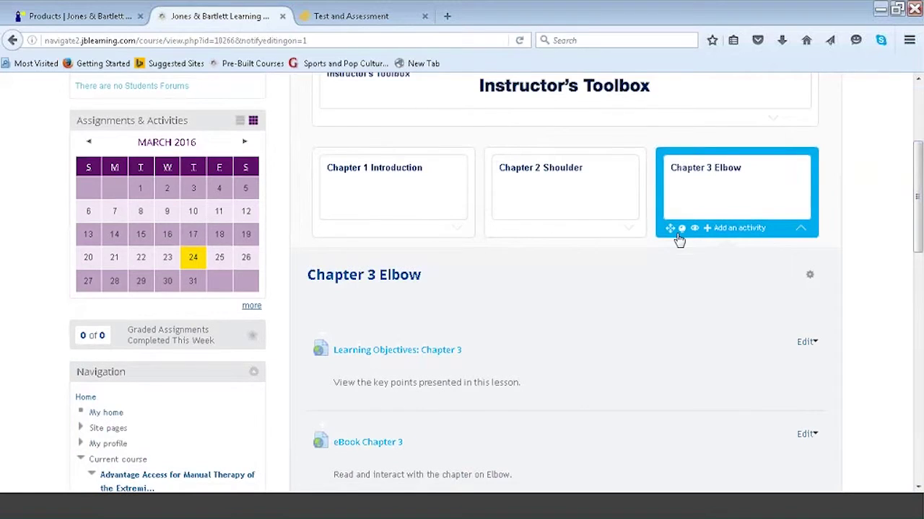
mouse_move(581, 242)
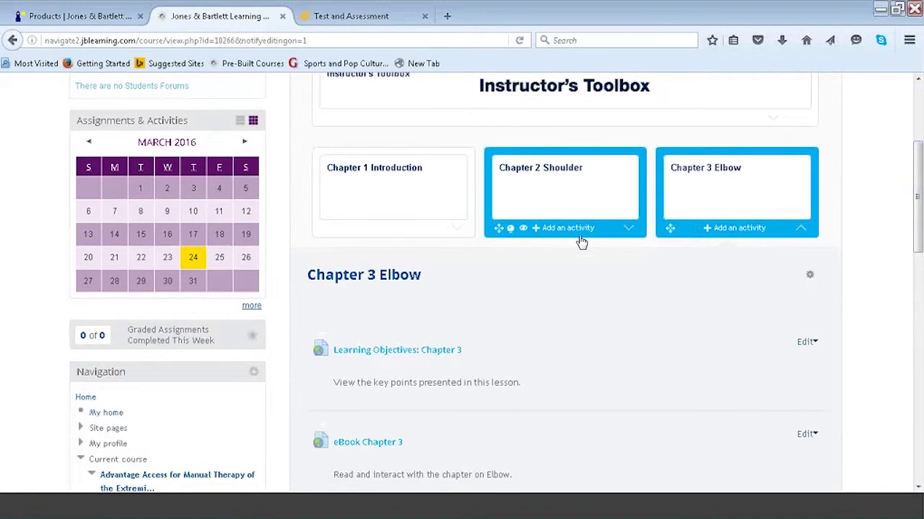
left_click(775, 232)
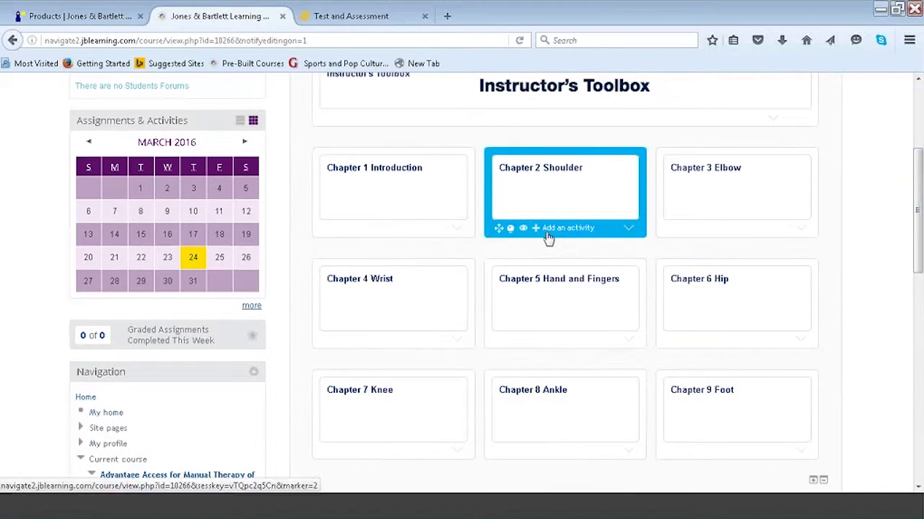
mouse_move(429, 231)
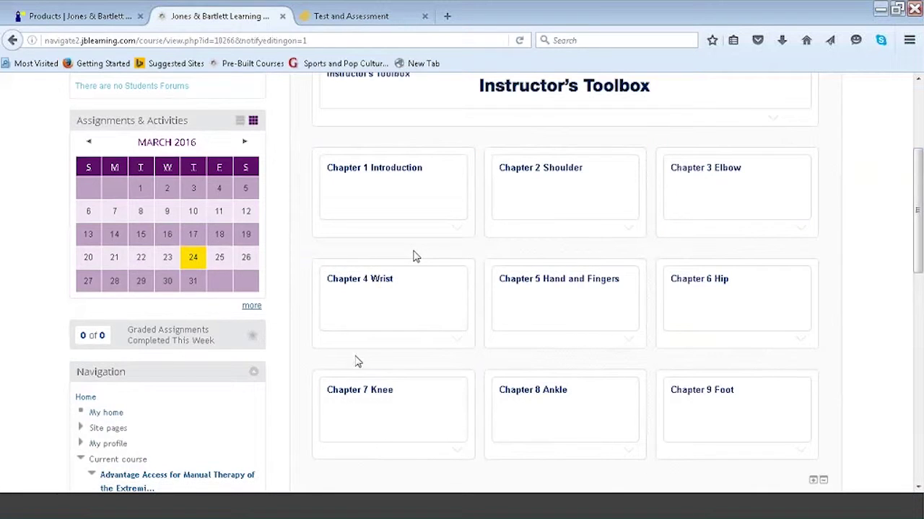
Step: Move Chapter 7 Knee ahead of Chapter 1 Introduction, and expand and collapse it to check its contents
left_click_drag(326, 451, 323, 217)
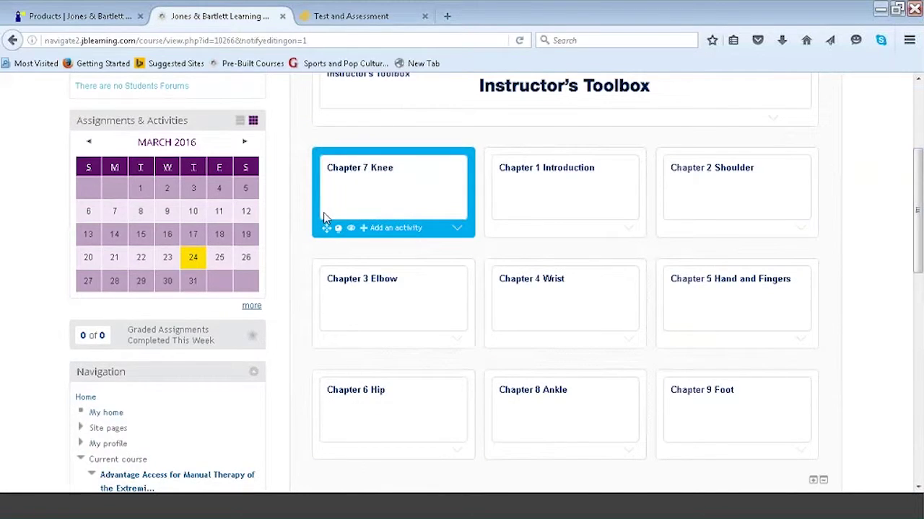
left_click(459, 230)
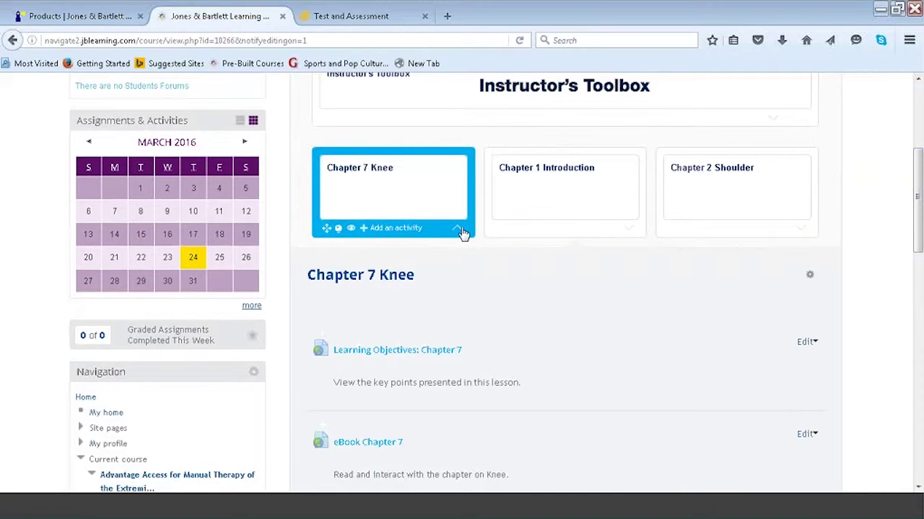
left_click(459, 229)
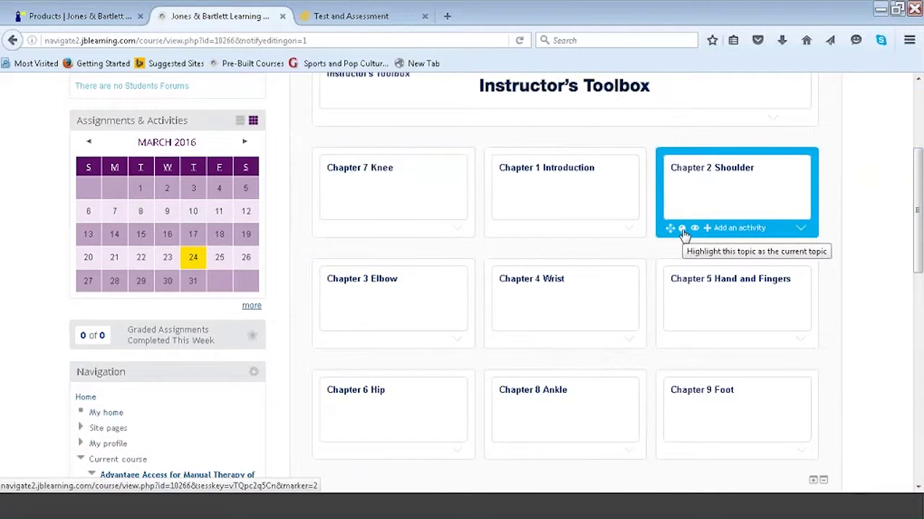
Step: Highlight Chapter 2 Shoulder as the current topic and hide Chapter 1 Introduction, then reverse both changes and reload the page
left_click(682, 229)
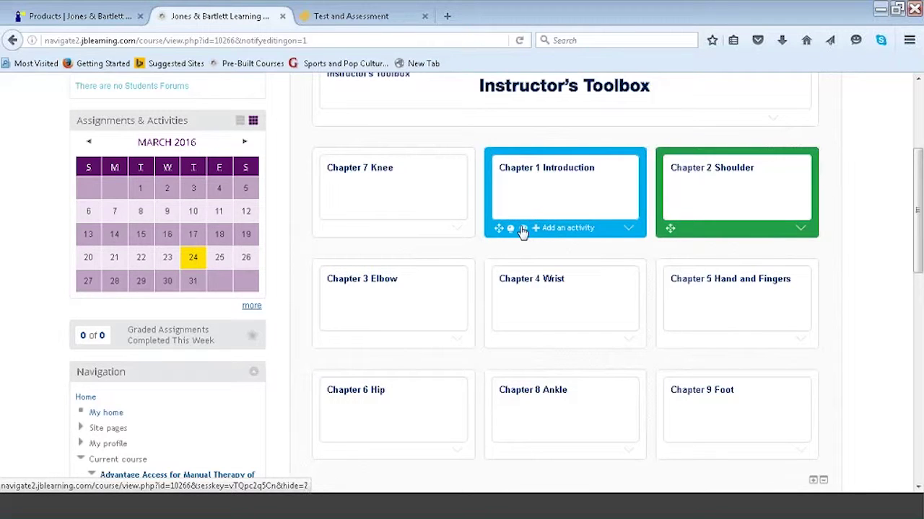
left_click(524, 230)
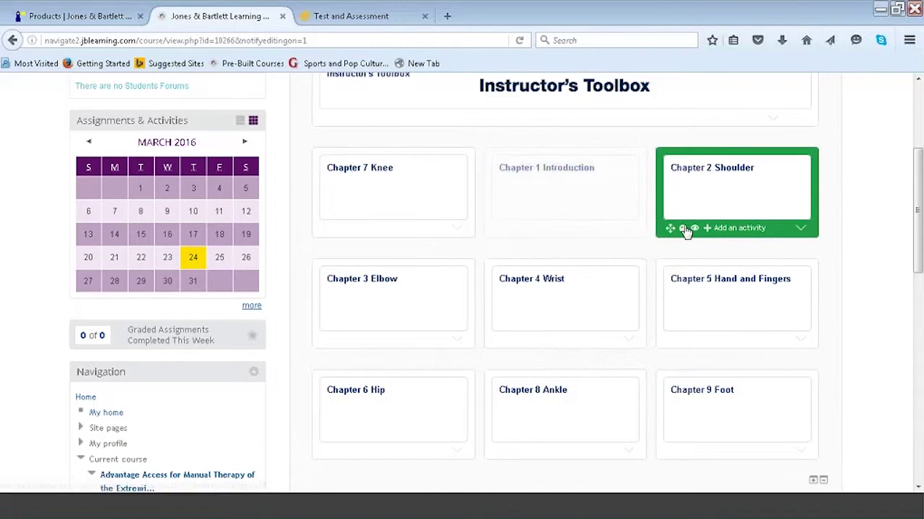
left_click(683, 228)
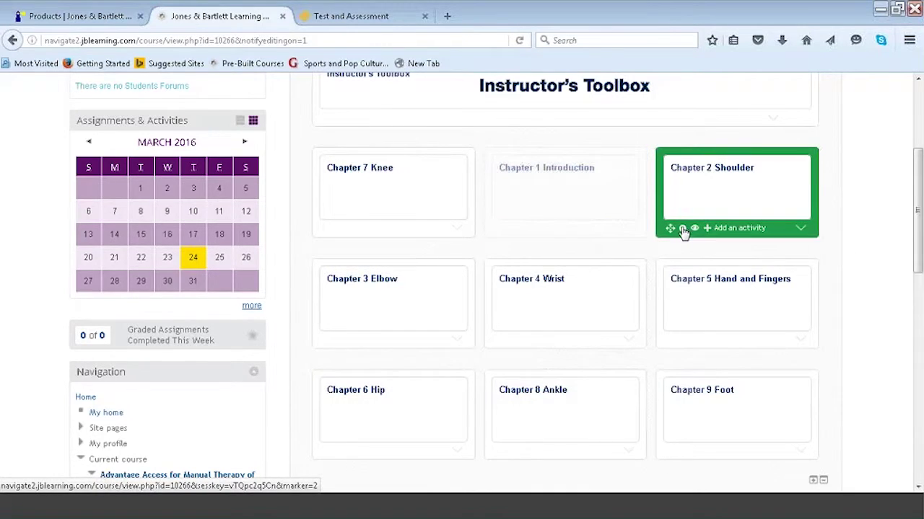
left_click(526, 230)
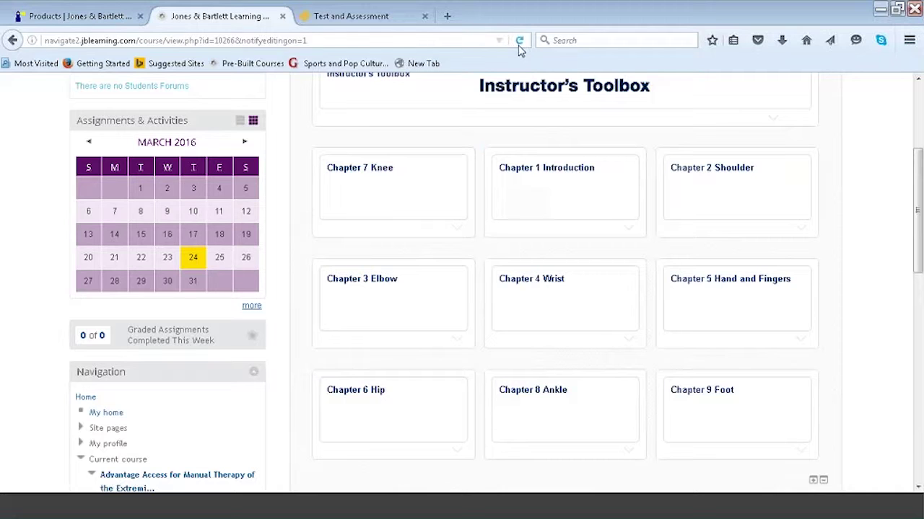
left_click(519, 46)
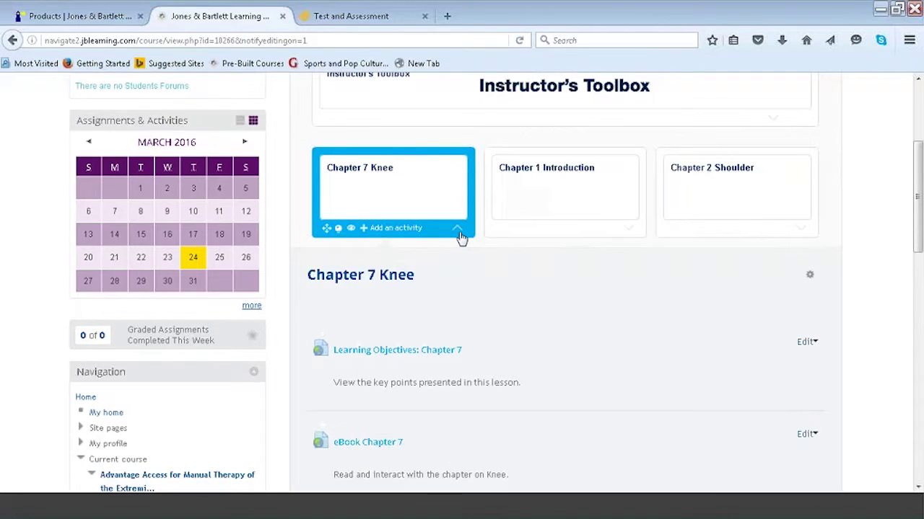
Step: Collapse Chapter 7 Knee, then mark Chapter 2 Shoulder as the current topic and hide Chapter 1 Introduction
left_click(458, 229)
left_click(682, 228)
left_click(524, 230)
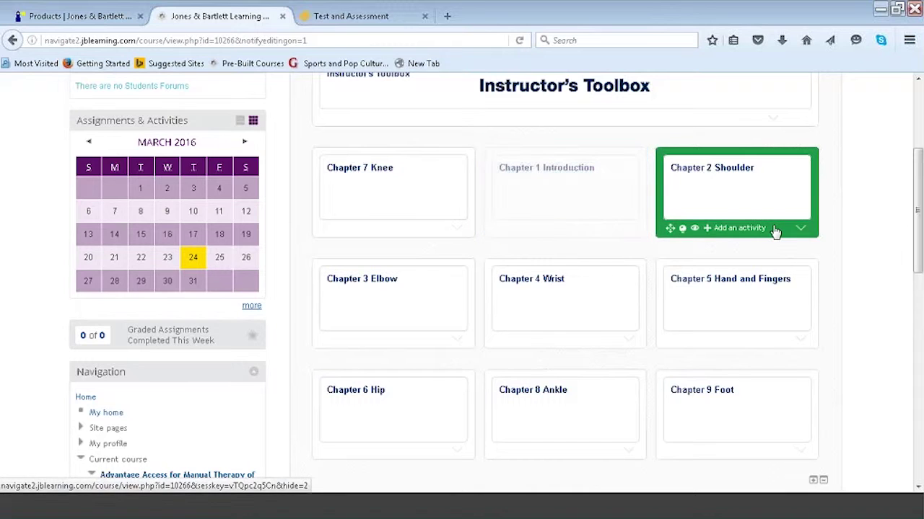
Step: Expand Chapter 2 Shoulder and move its Learning Objectives resource below eBook Chapter 2
left_click(801, 230)
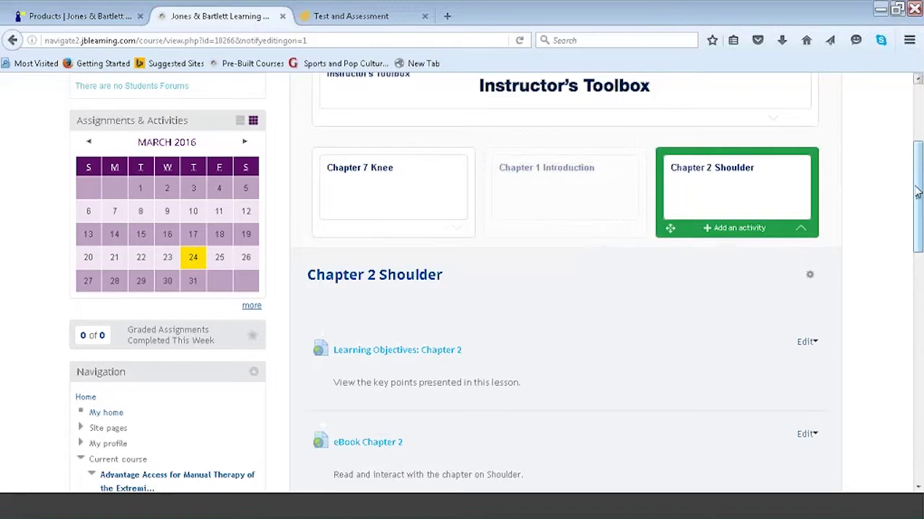
scroll(917, 188, "down", 3)
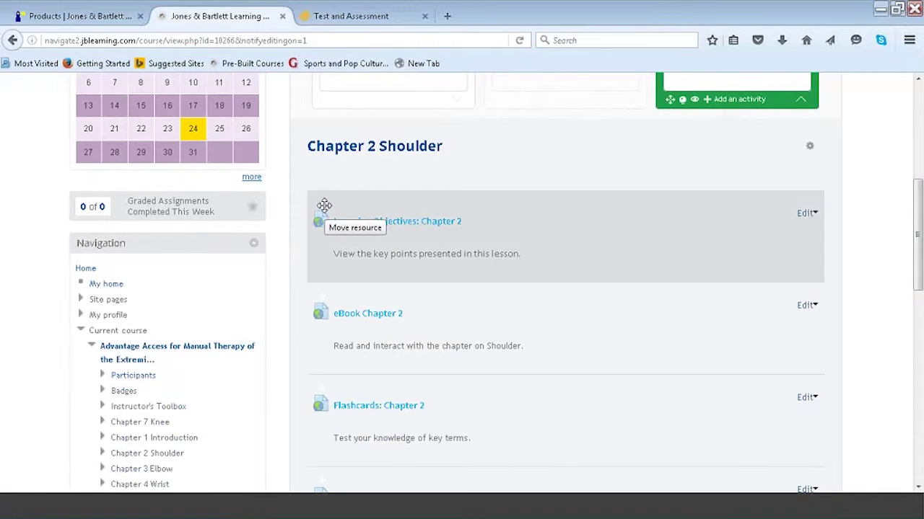
left_click_drag(323, 203, 321, 363)
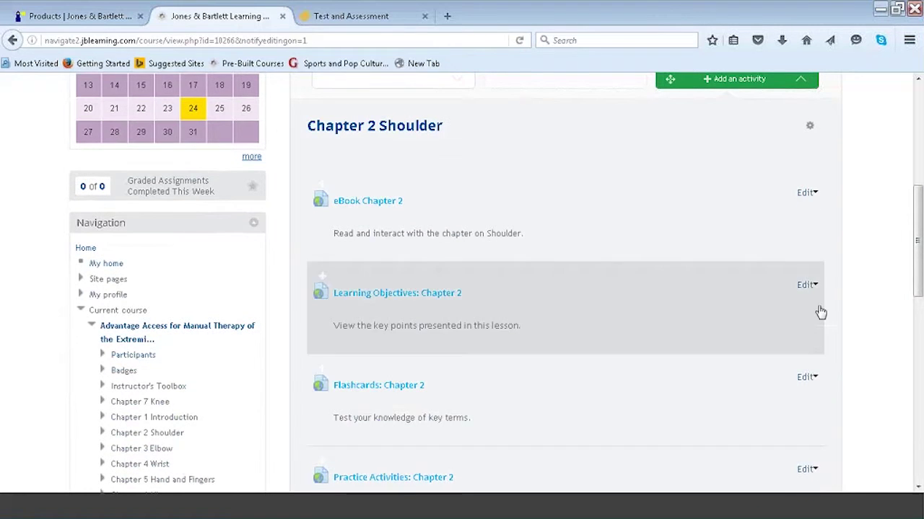
Step: Collapse and re-expand Chapter 2 Shoulder, and check the edit options available for eBook Chapter 2
scroll(917, 238, "up", 3)
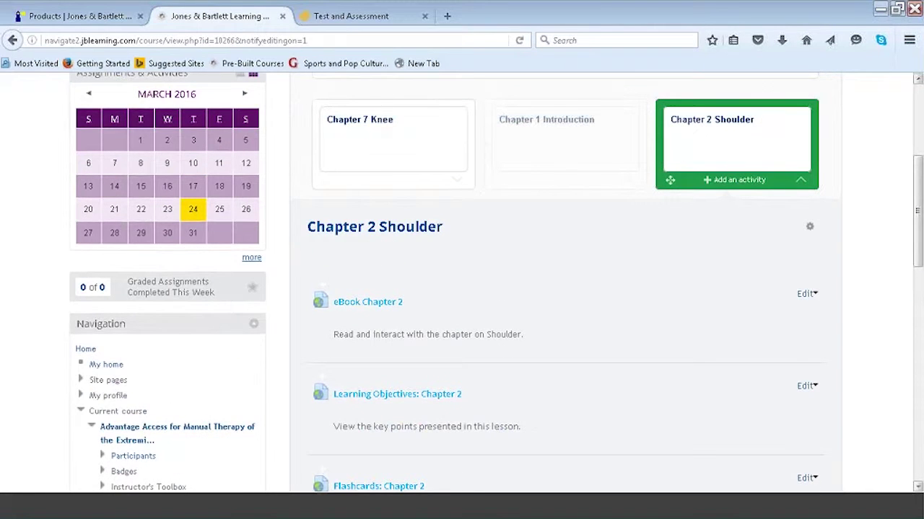
mouse_move(788, 157)
left_click(795, 184)
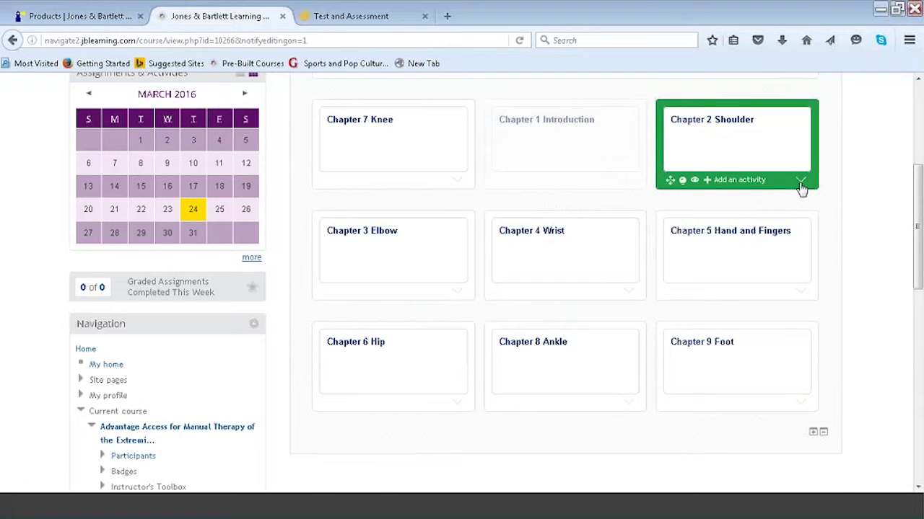
left_click(800, 183)
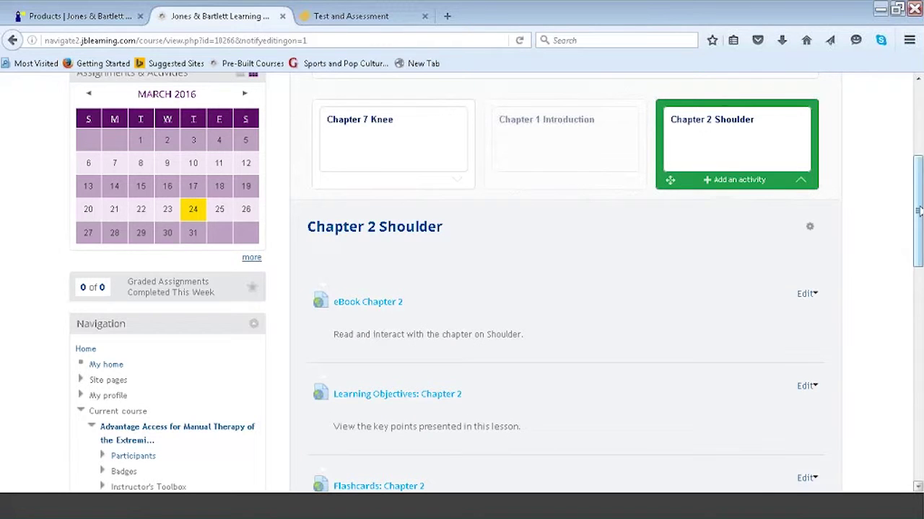
scroll(812, 206, "down", 2)
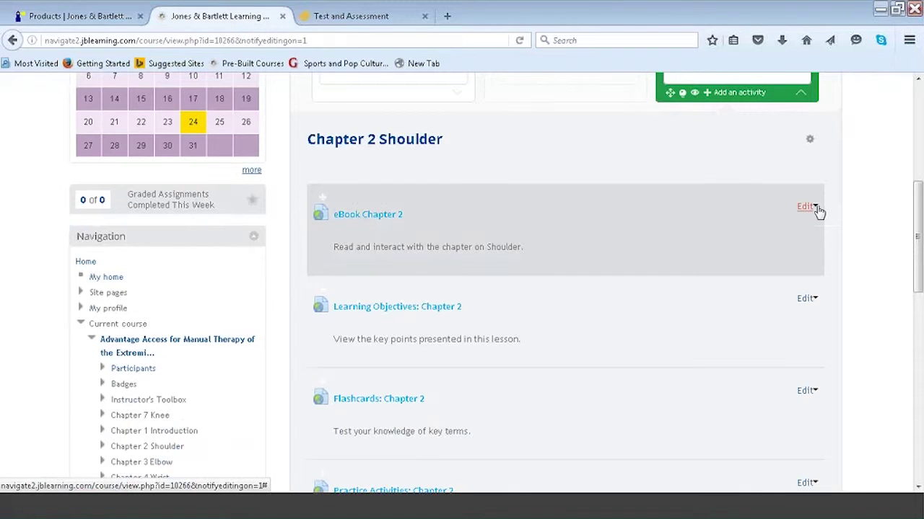
left_click(817, 208)
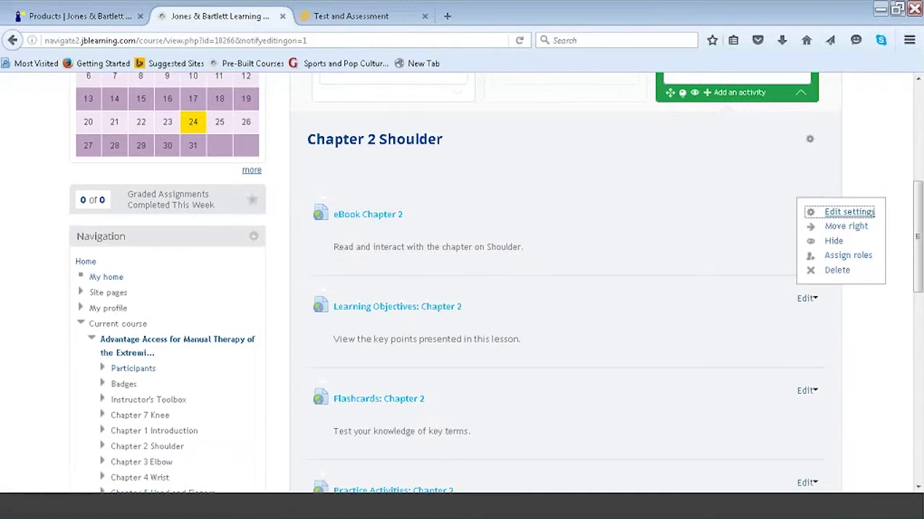
key("Escape")
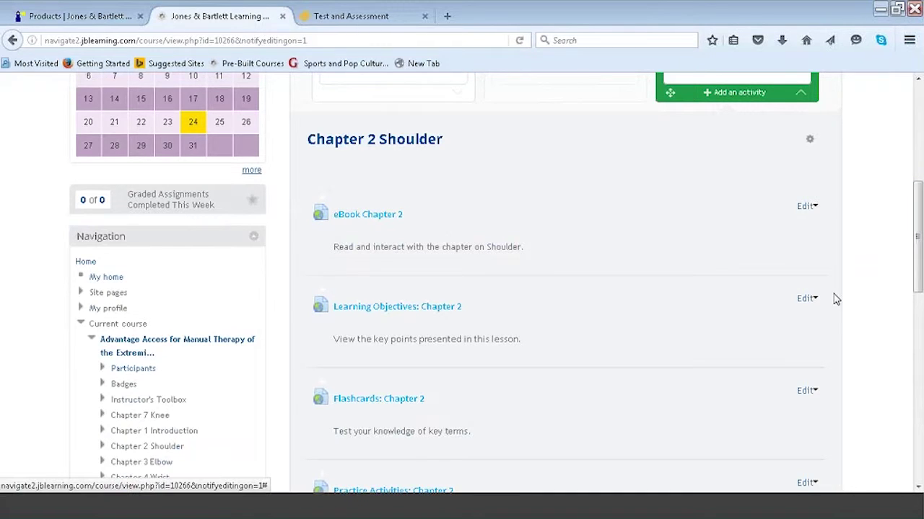
Step: Hide the Learning Objectives, Slides and Lecture Outlines resources in Chapter 2 Shoulder
left_click(808, 298)
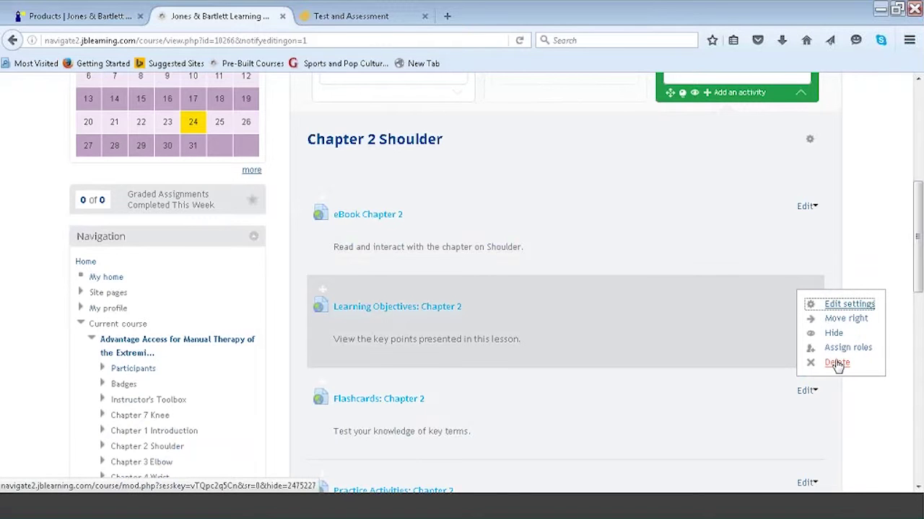
left_click(833, 334)
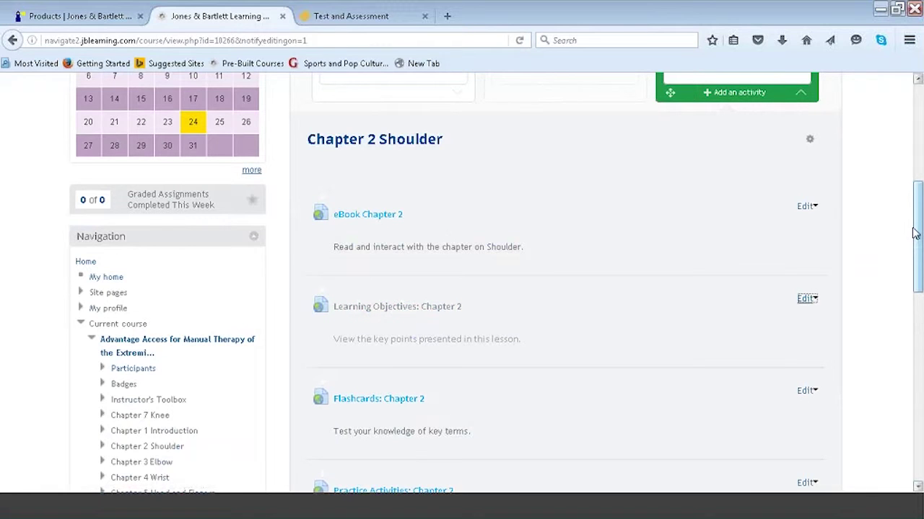
scroll(914, 233, "down", 4)
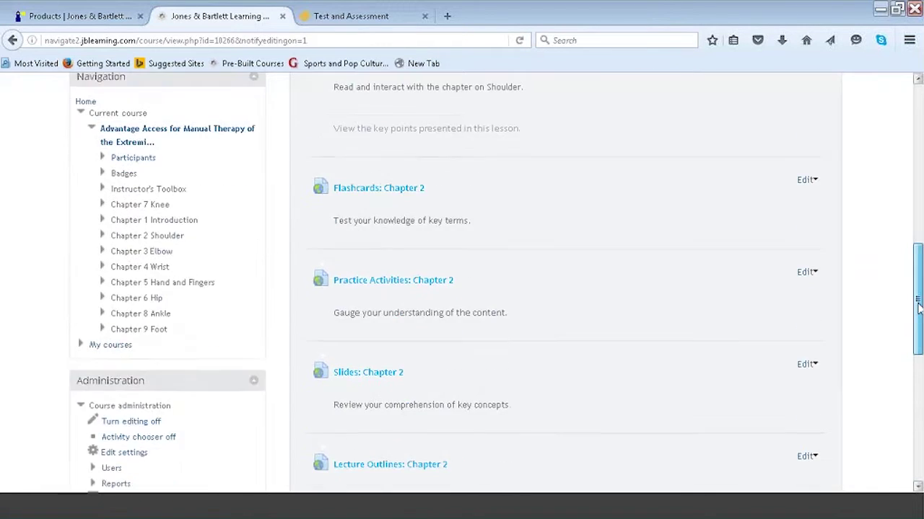
left_click(810, 308)
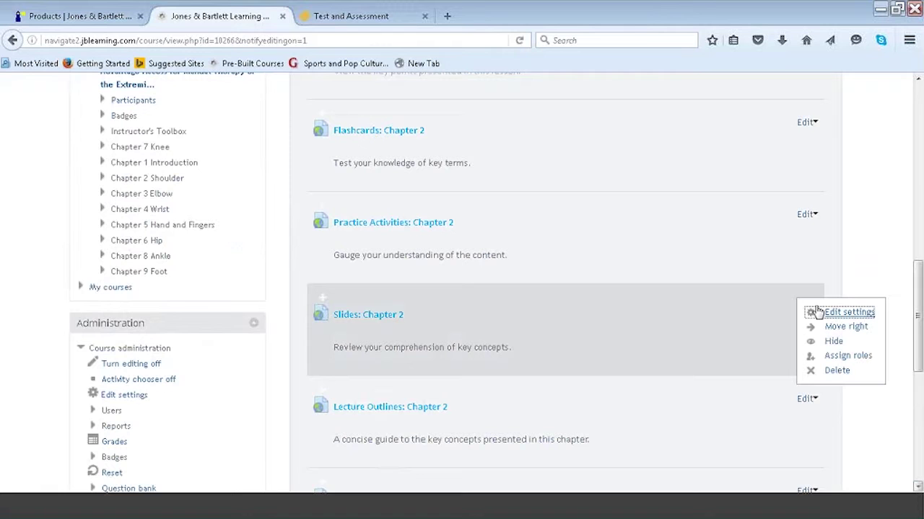
left_click(833, 342)
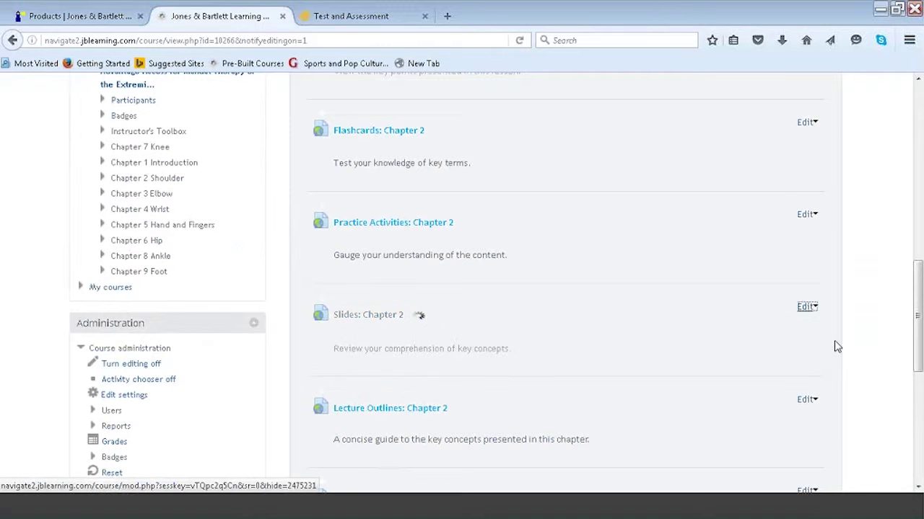
left_click(808, 400)
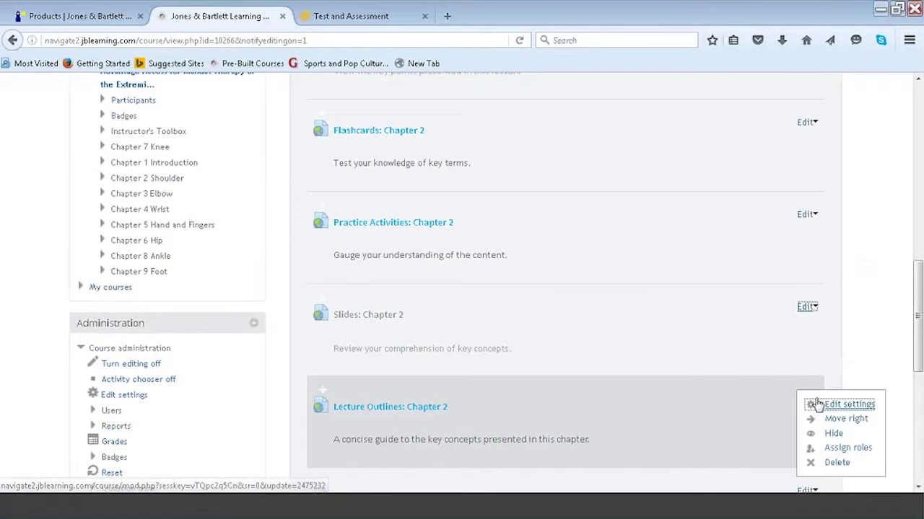
left_click(832, 435)
Step: Collapse Chapter 2 Shoulder and switch the course role to Student
left_click_drag(915, 312, 914, 184)
scroll(810, 175, "down", 5)
scroll(809, 175, "up", 4)
left_click(802, 170)
left_click_drag(918, 194, 918, 366)
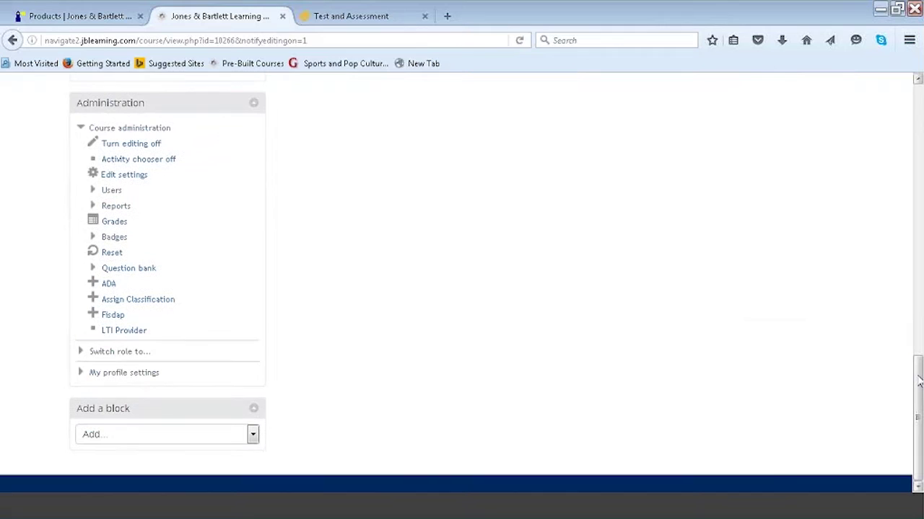
left_click(119, 352)
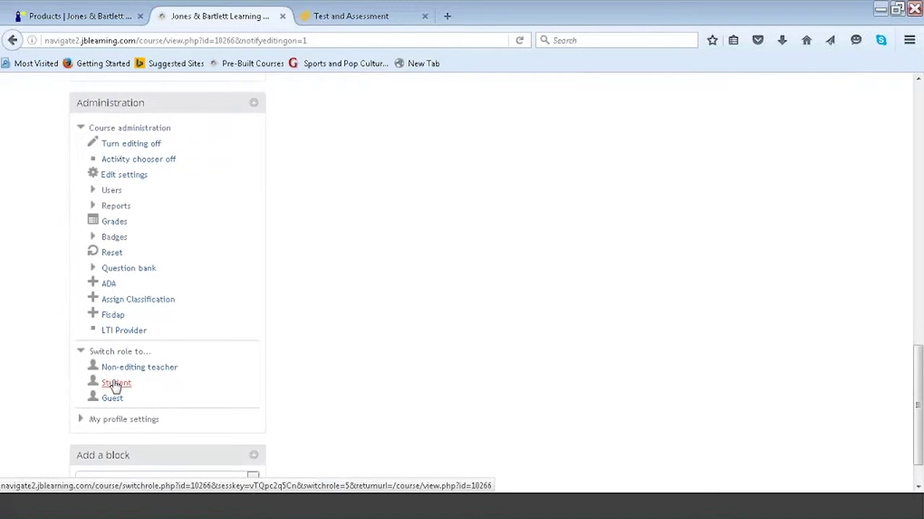
left_click(114, 384)
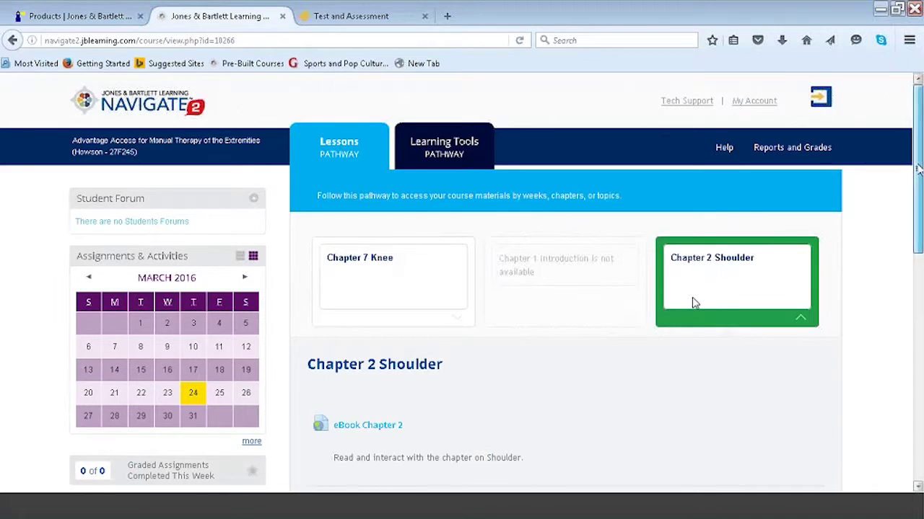
Step: Review the Chapter 2 Shoulder resources and the chapter grid as a student, and return to the normal role
left_click_drag(918, 168, 916, 290)
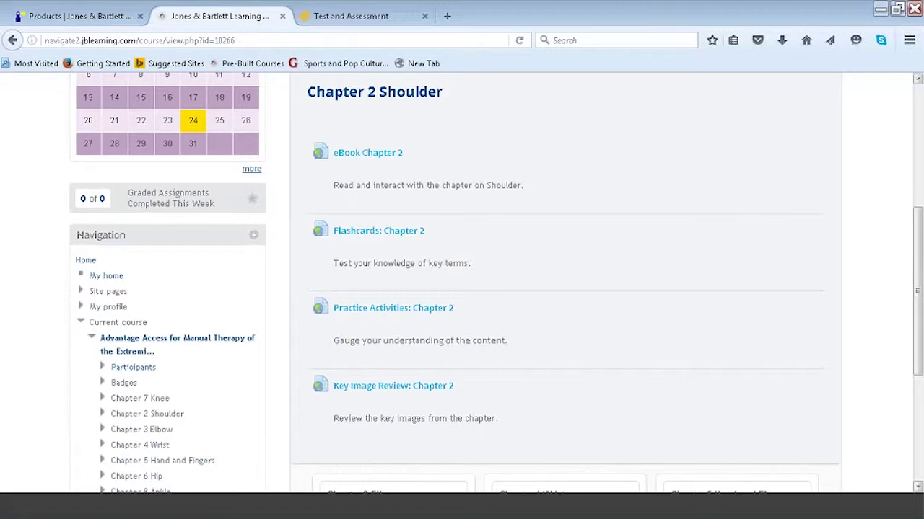
left_click_drag(916, 290, 916, 209)
left_click(804, 226)
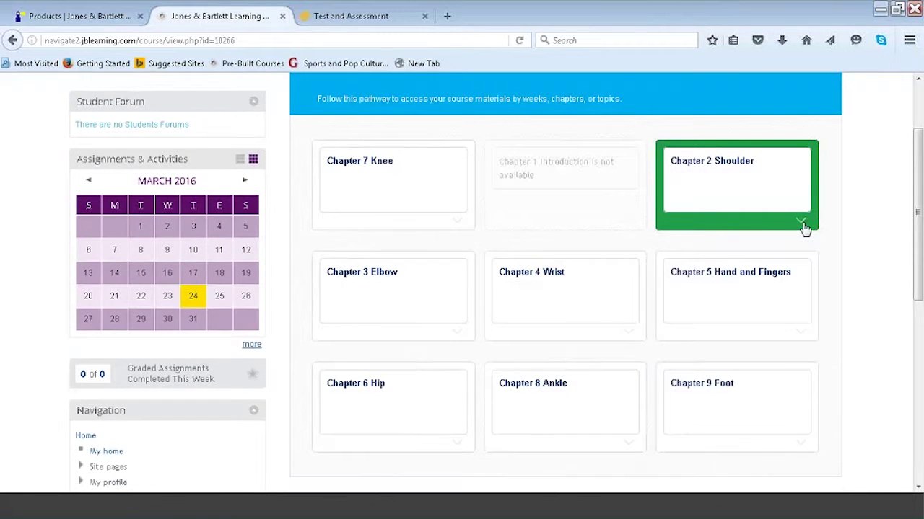
left_click_drag(916, 216, 911, 476)
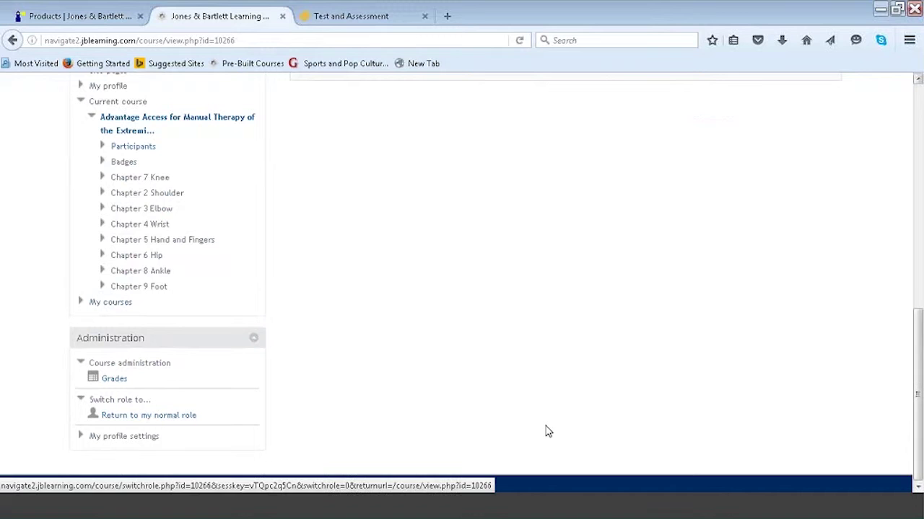
left_click(158, 417)
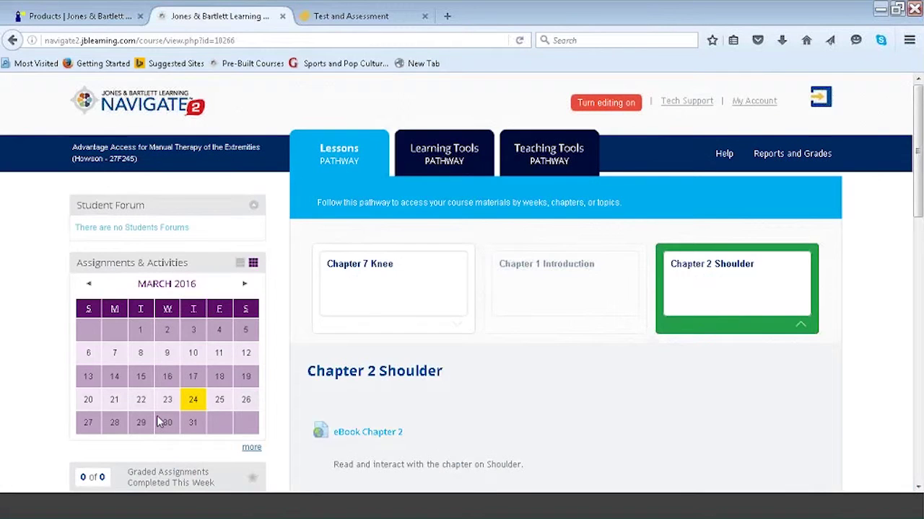
Step: Turn editing on for the course and collapse Chapter 2 Shoulder
left_click(619, 107)
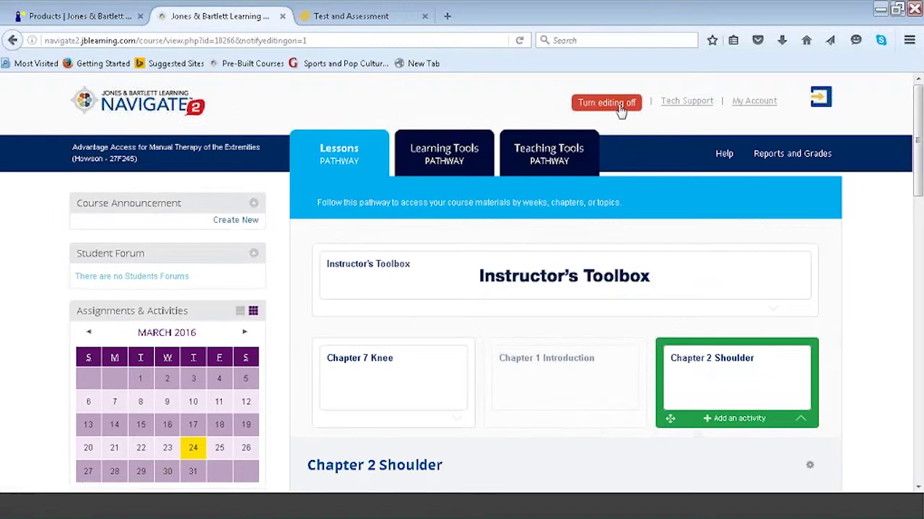
scroll(839, 239, "down", 3)
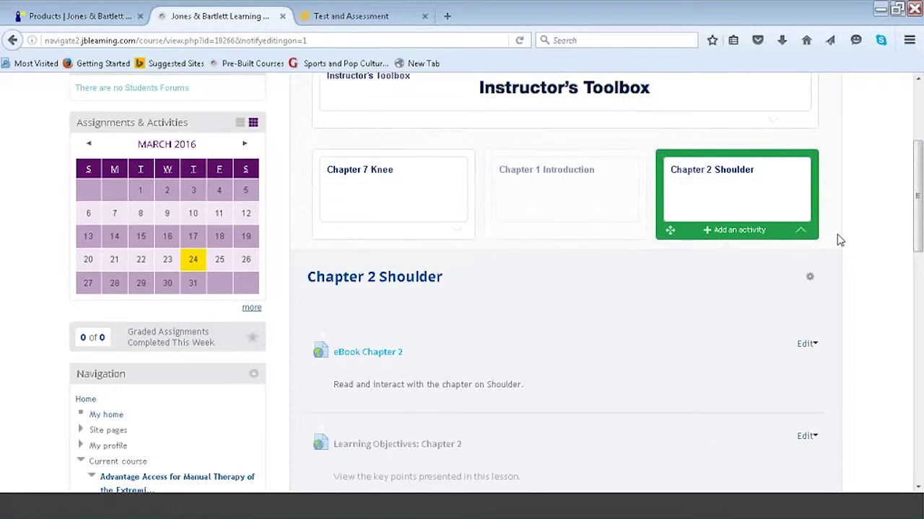
left_click(801, 232)
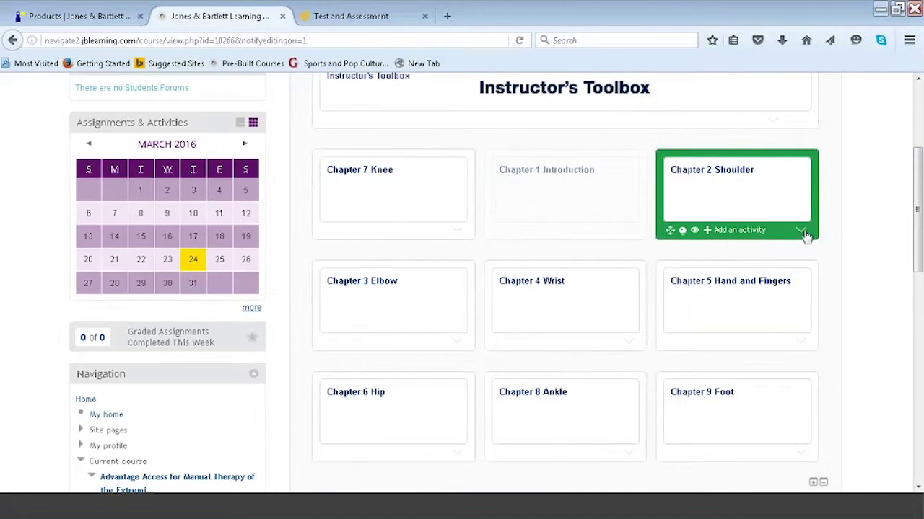
Step: Start adding a Page resource to Chapter 2 Shoulder and close the Test and Assessment browser tab
left_click(738, 231)
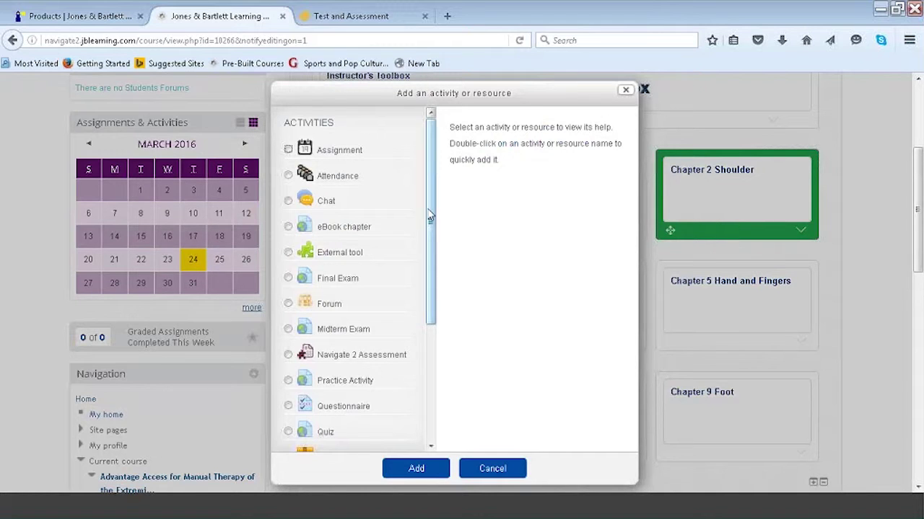
left_click_drag(430, 217, 435, 369)
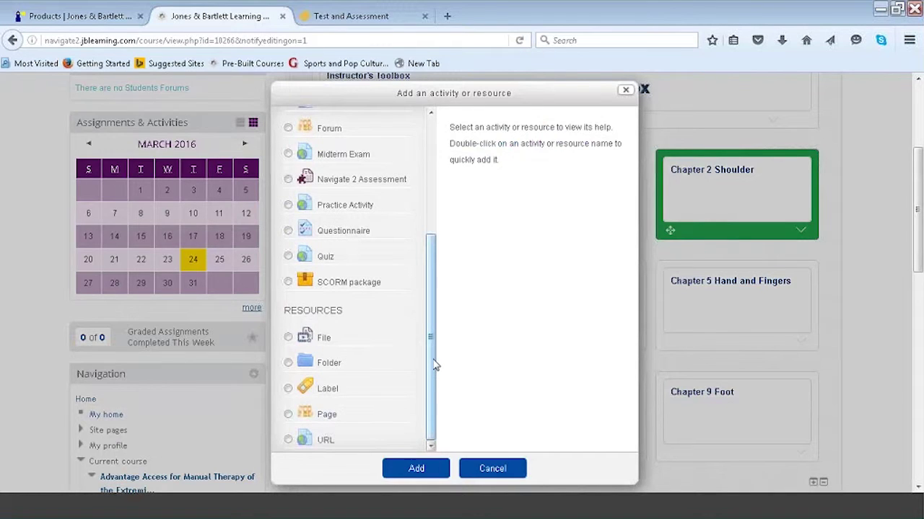
left_click(288, 416)
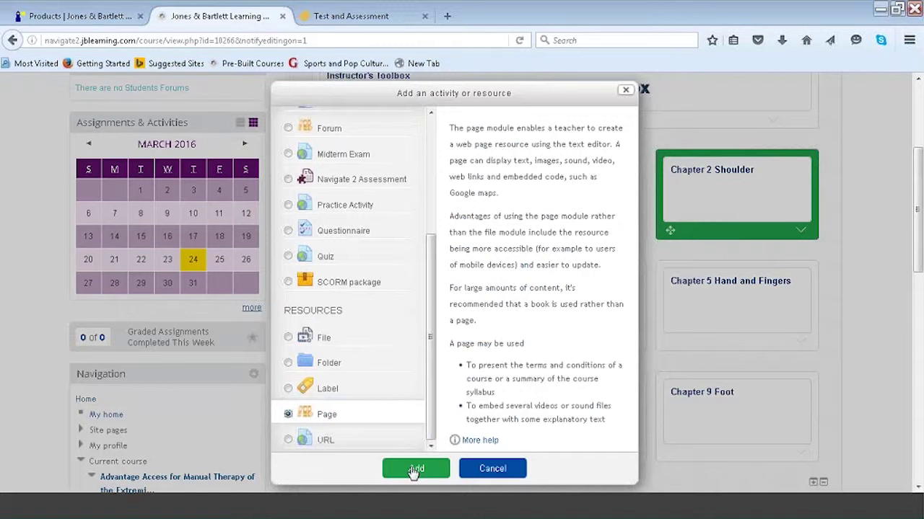
left_click(415, 469)
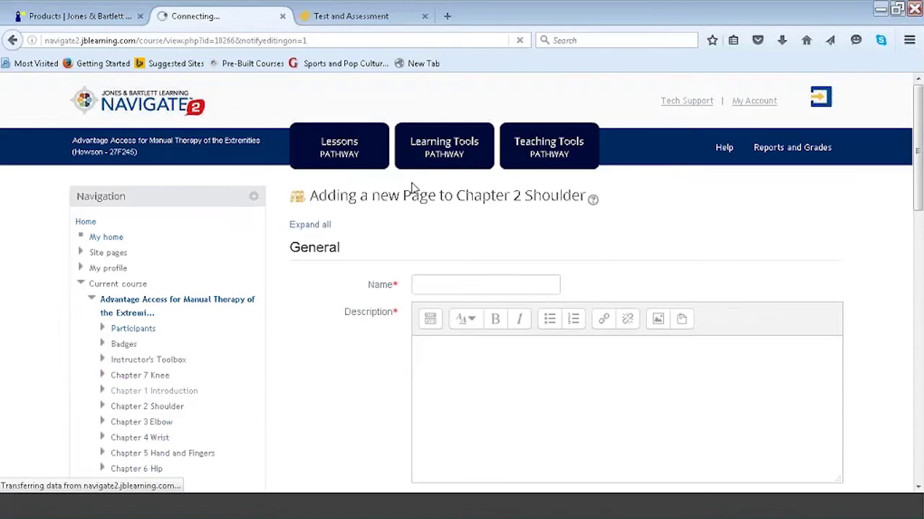
left_click(425, 16)
Step: Name the new page "VIDEO Shoulder Labrum tear surgery" and enter "VIDEO" as its description
left_click(424, 288)
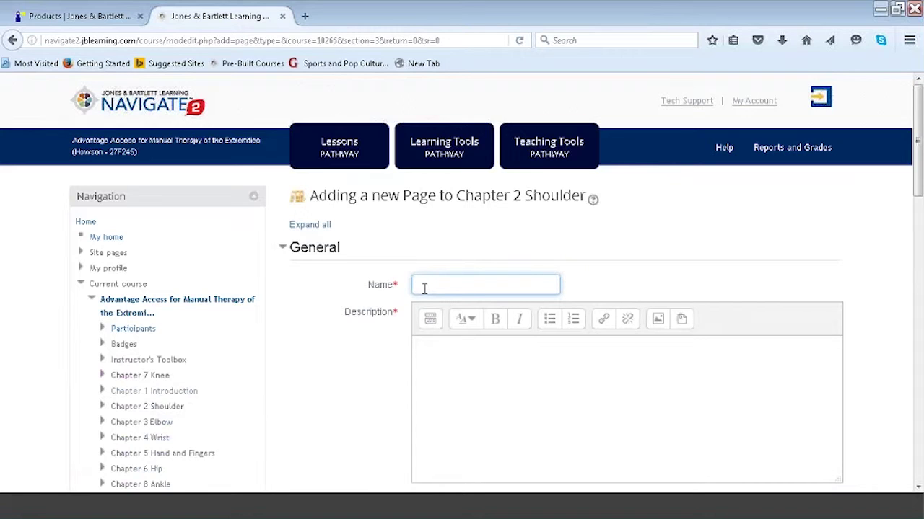
type("VIDEO Shoulder Labr")
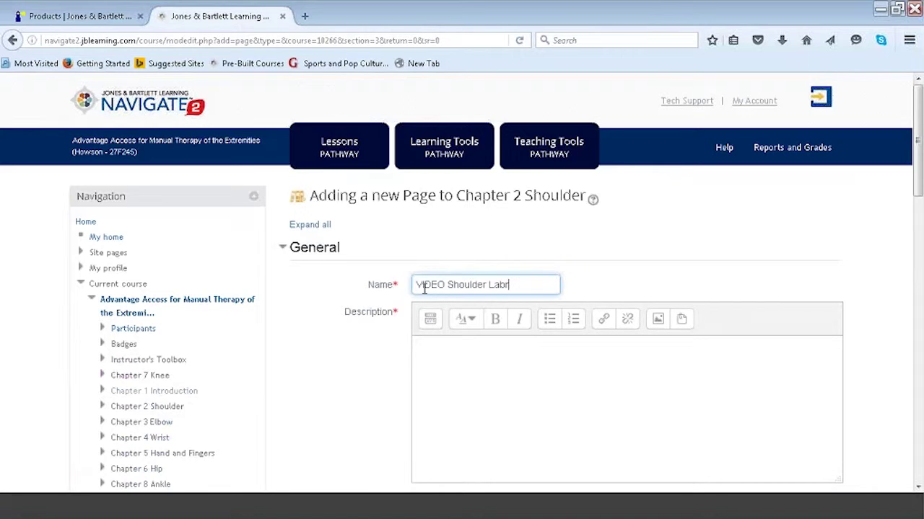
type("um tear sur")
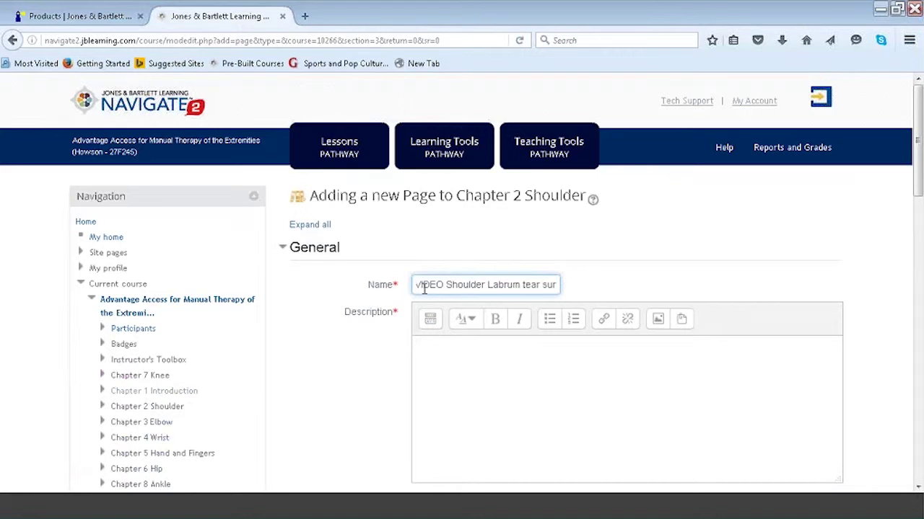
type("gery")
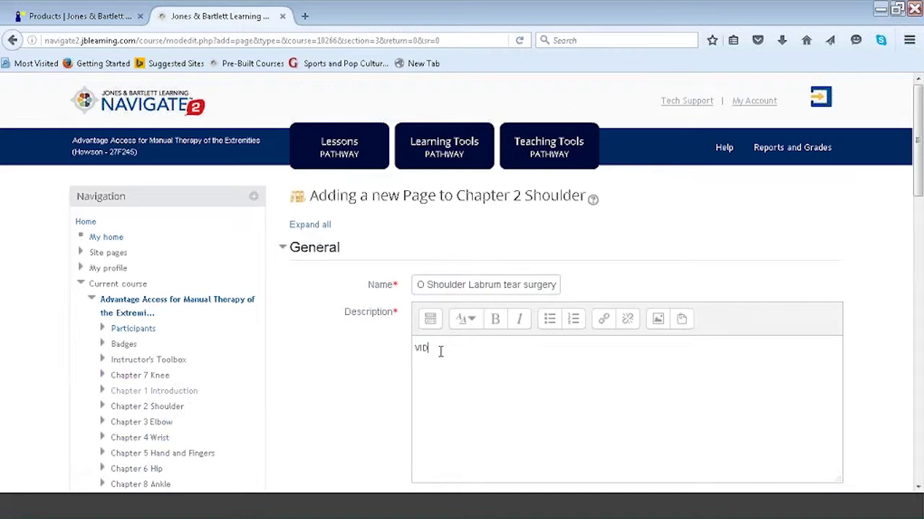
type("EO")
Step: Expand the Page content editor's toolbar and switch the editor to HTML source view
scroll(440, 352, "down", 5)
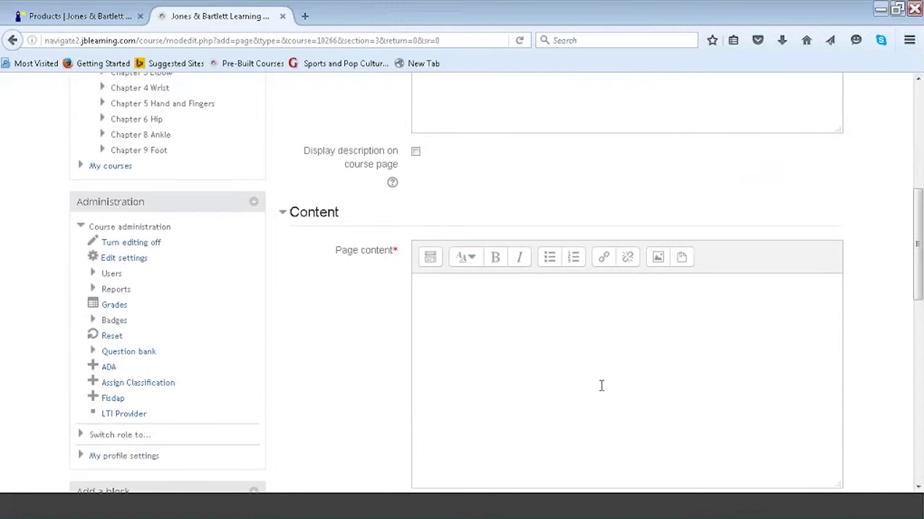
left_click(431, 259)
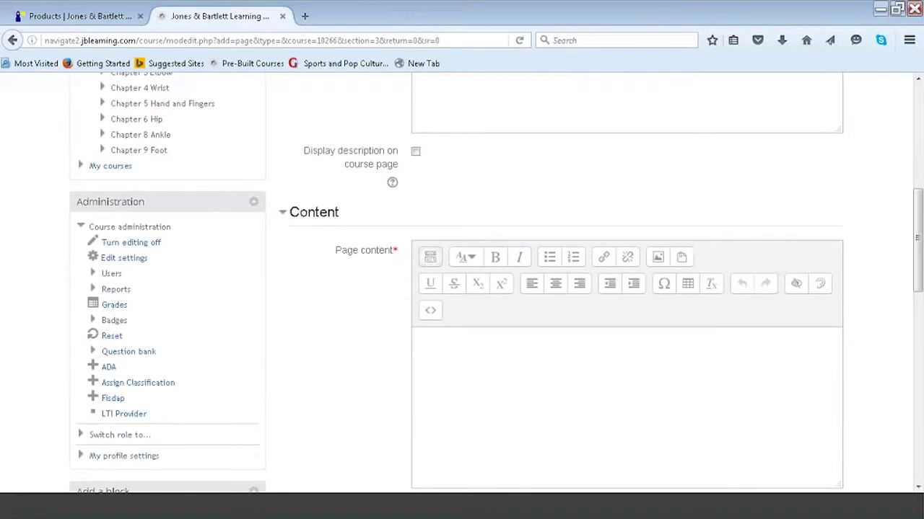
left_click(432, 316)
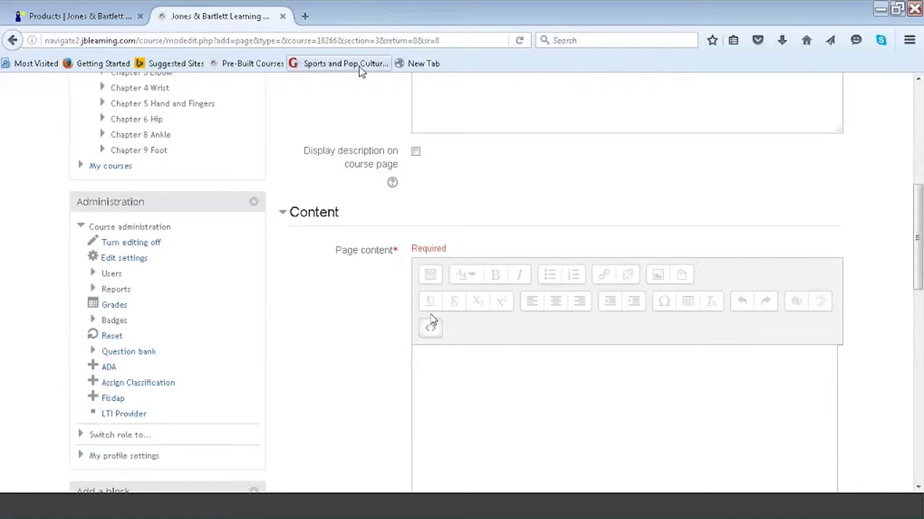
Step: Open YouTube in a new browser tab and search for "Torn shoulder labrum surgery"
left_click(304, 17)
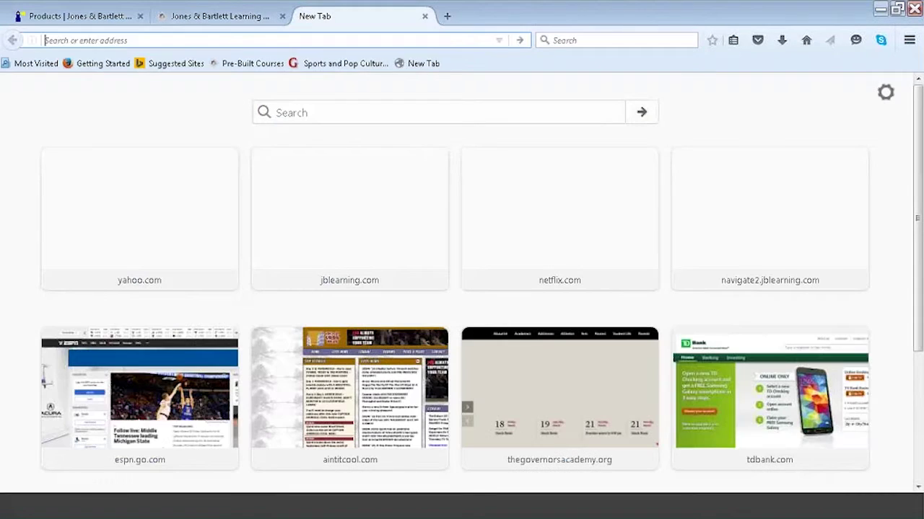
type("youtube.com/")
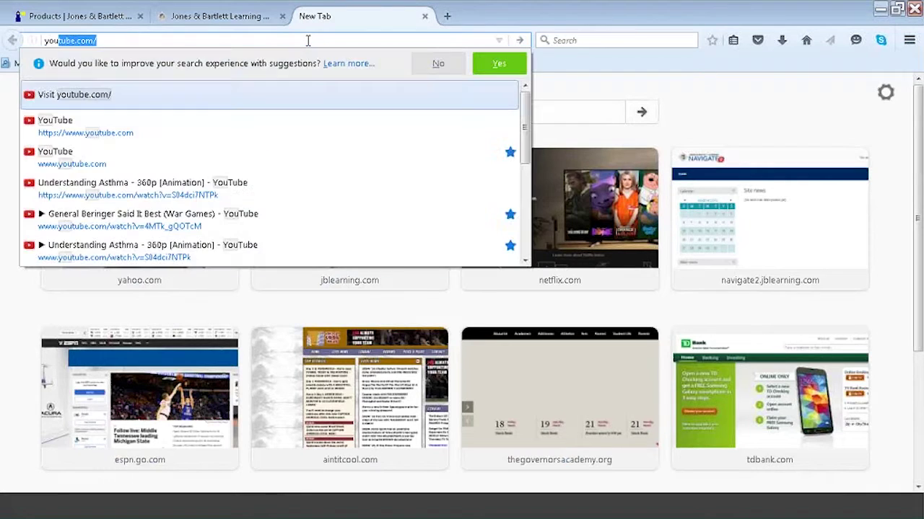
key("Return")
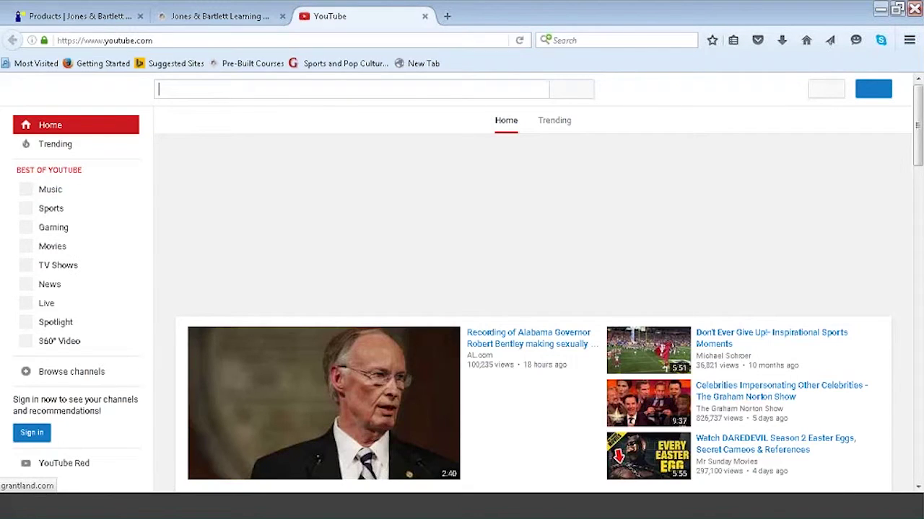
type("Torn shoulder labrum surg")
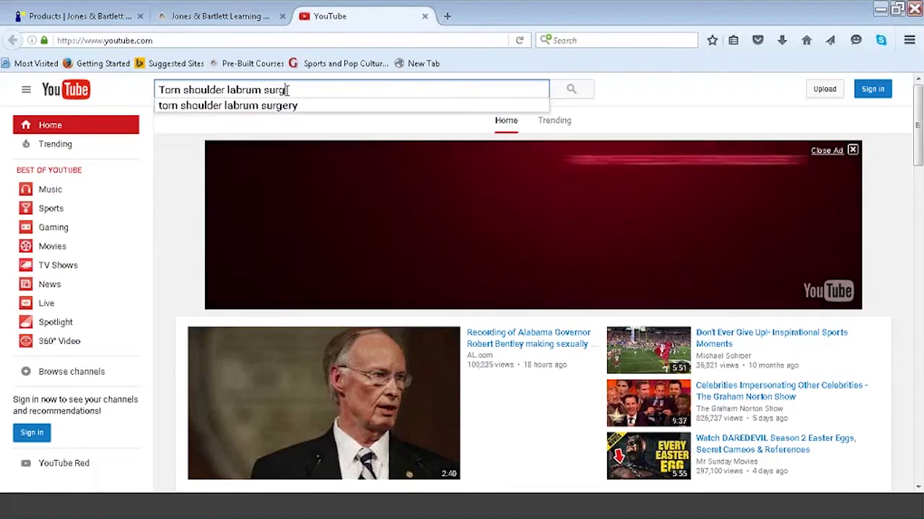
type("er")
type("y")
key("Return")
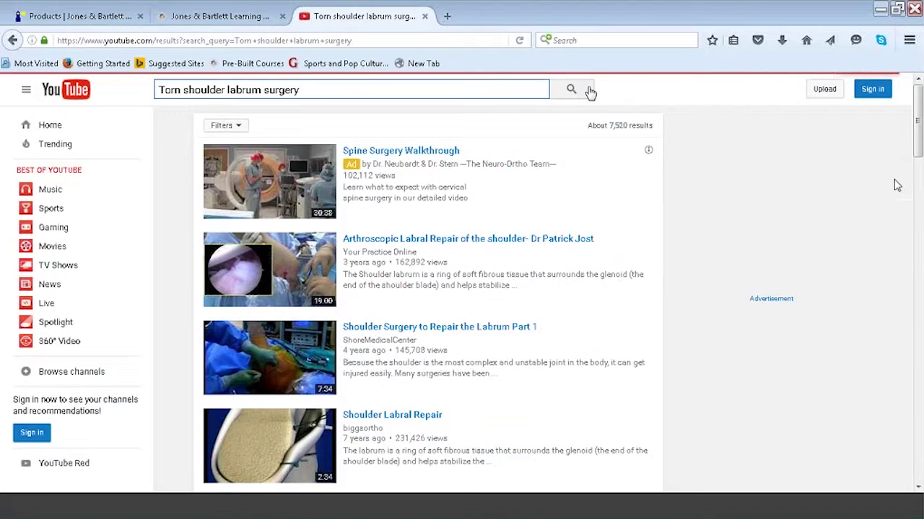
Step: Open the "Shoulder Labral Repair" video by biggsortho and copy its embed code
scroll(898, 166, "down", 2)
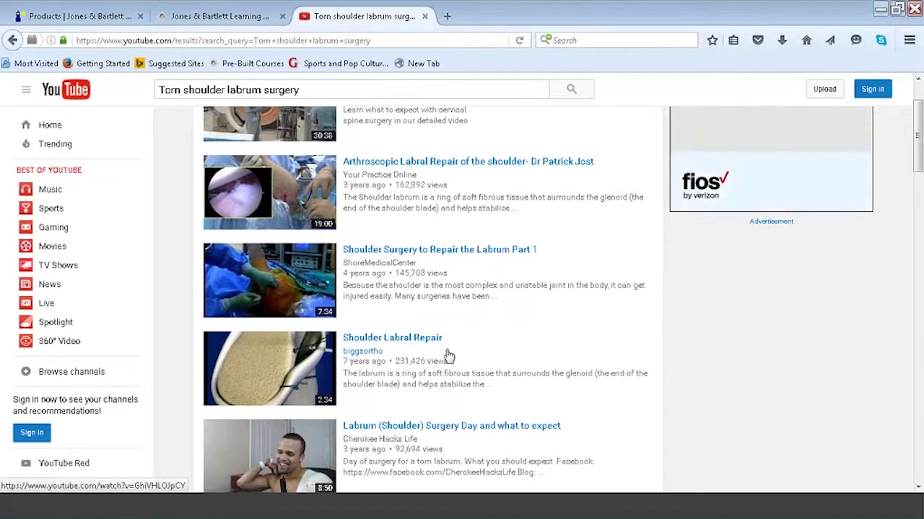
left_click(401, 347)
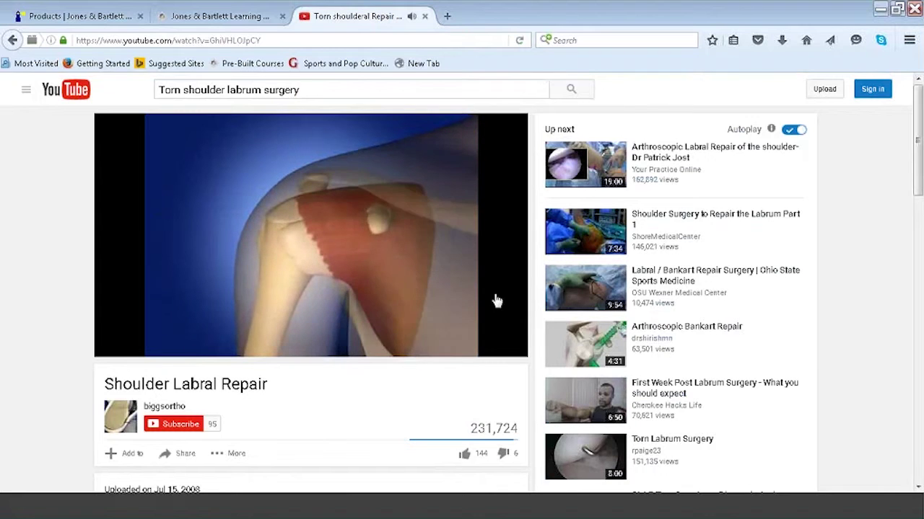
scroll(918, 159, "down", 1)
scroll(918, 159, "down", 3)
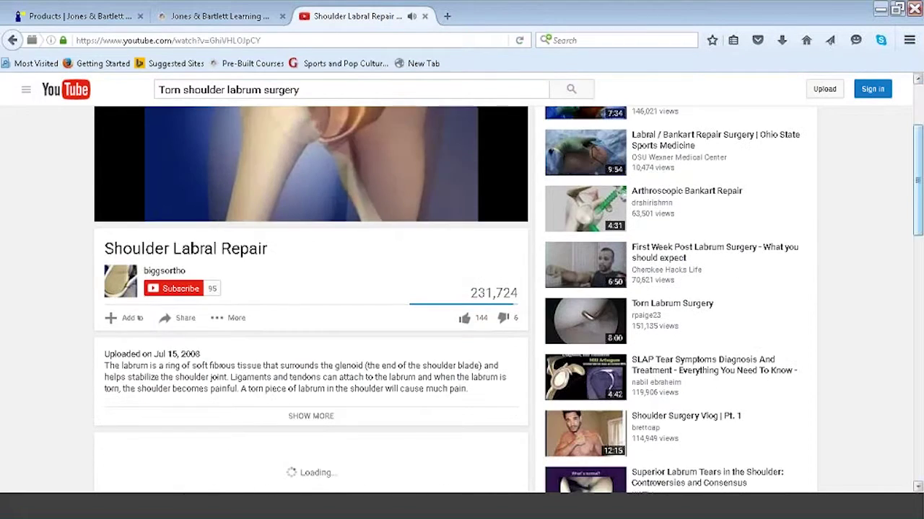
left_click(186, 322)
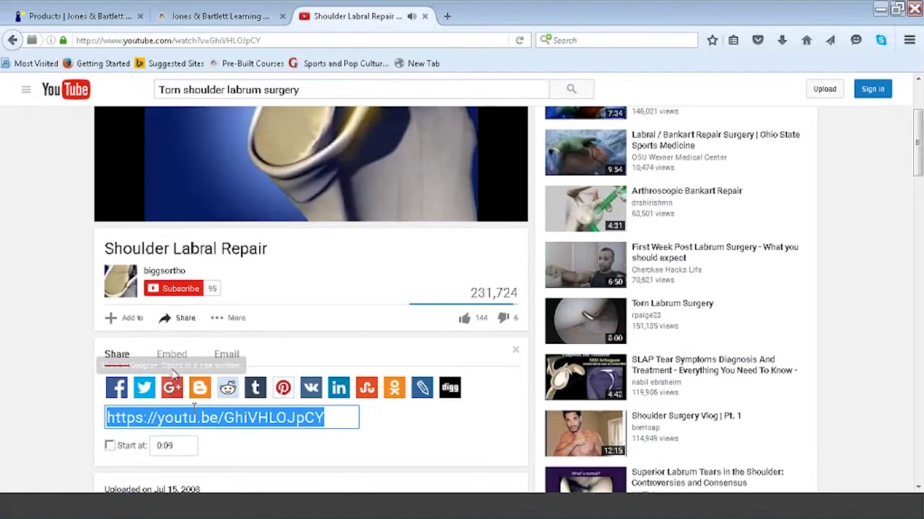
left_click(172, 355)
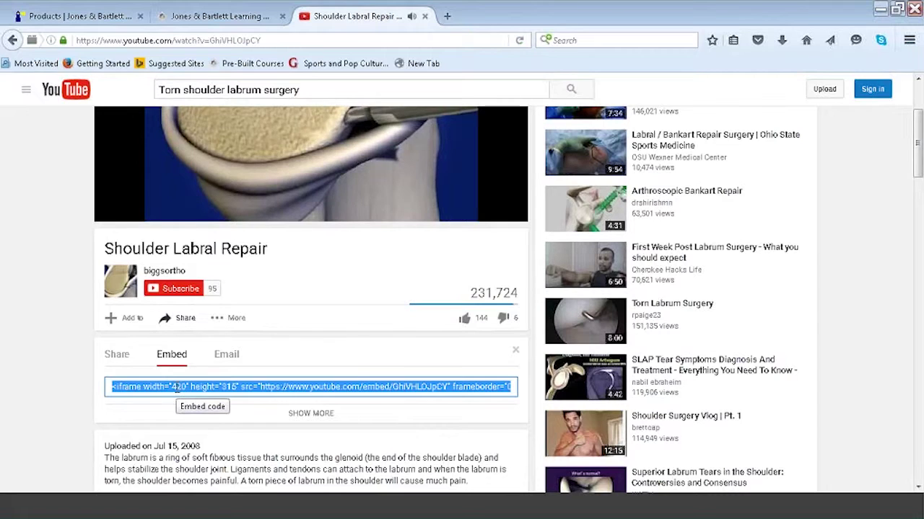
right_click(177, 388)
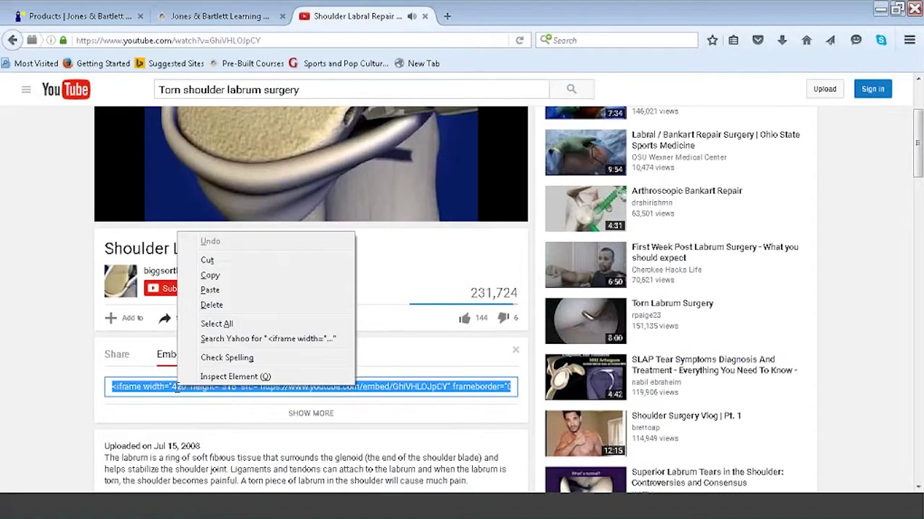
left_click(210, 276)
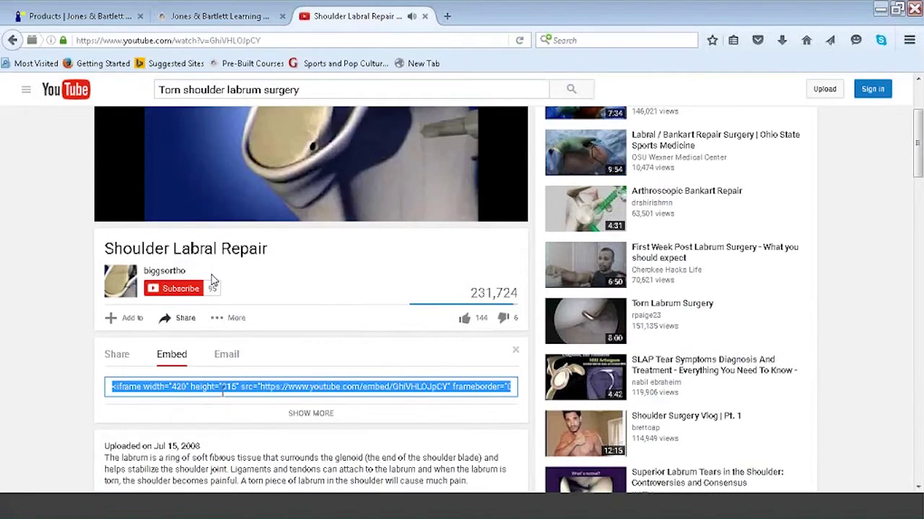
Step: Paste the video's iframe embed code into the new page's content in Navigate 2, then save and return to the course
left_click(216, 17)
left_click(519, 406)
type("<iframe width=\"420\" height=\"315\" src=\"https://www.youtube.com/embed/GhiVHLOJpCY\" frameborder=\"0\" allowfullscreen></iframe>")
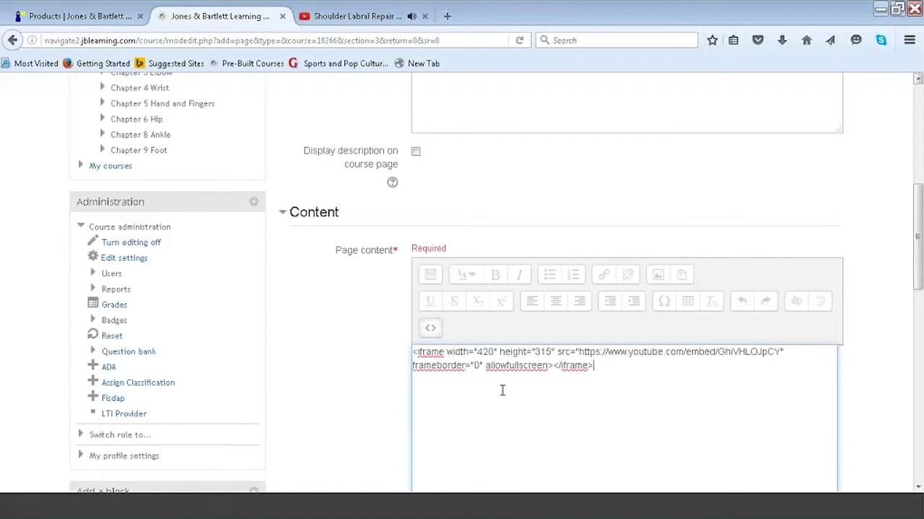
scroll(502, 391, "down", 10)
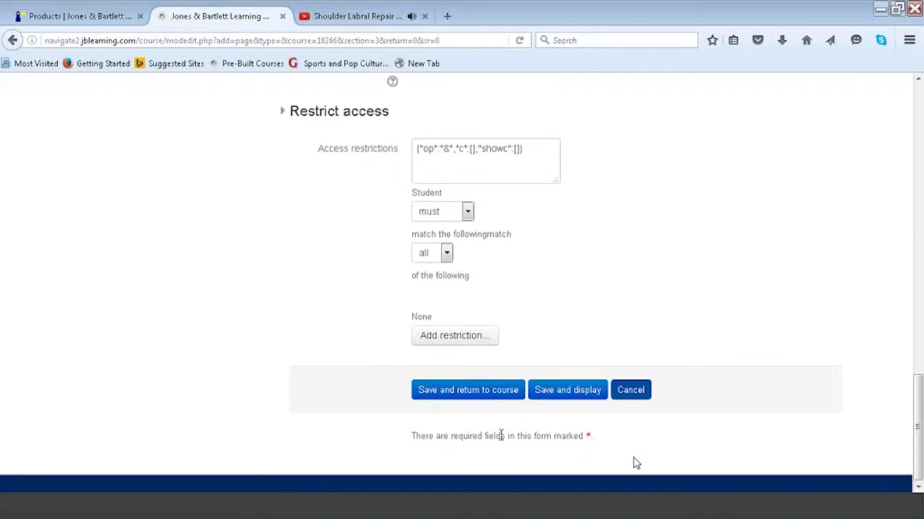
left_click(485, 390)
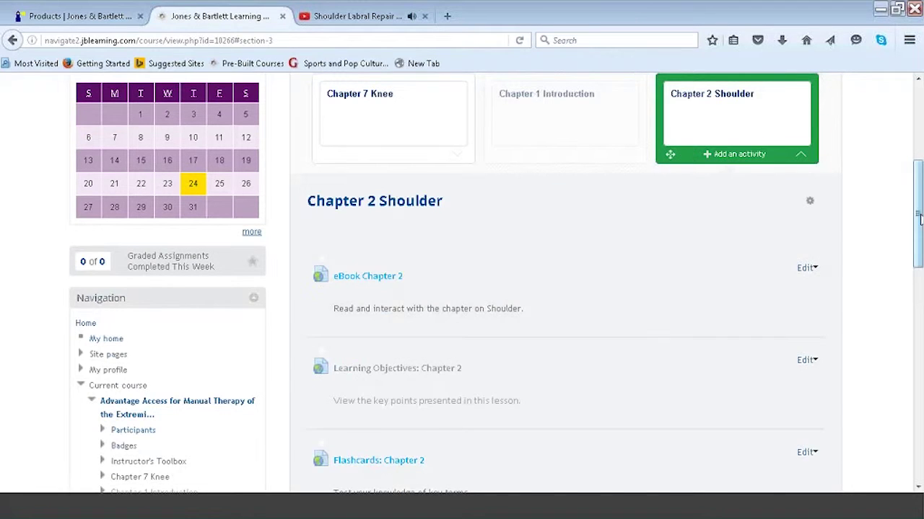
Step: Play the embedded video on the "VIDEO Shoulder Labrum tear surgery" page and close the YouTube browser tab
scroll(919, 283, "down", 1)
scroll(919, 283, "down", 10)
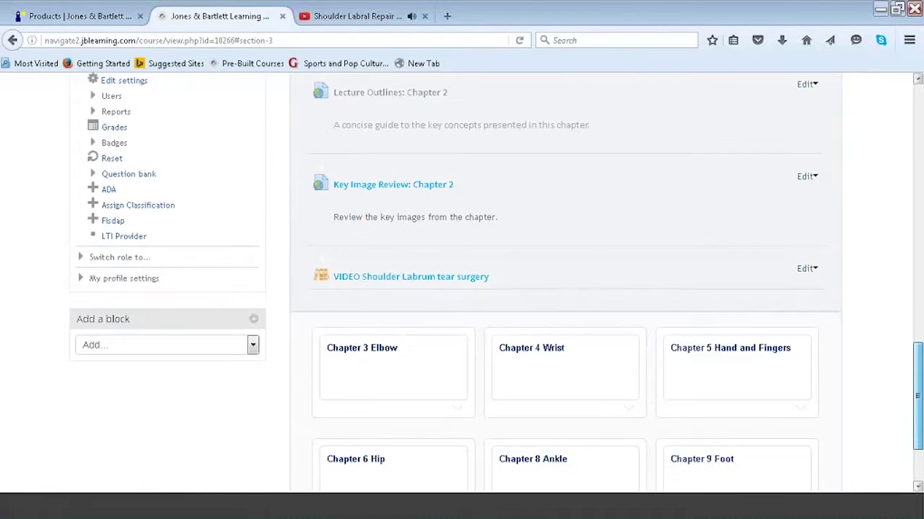
left_click(380, 291)
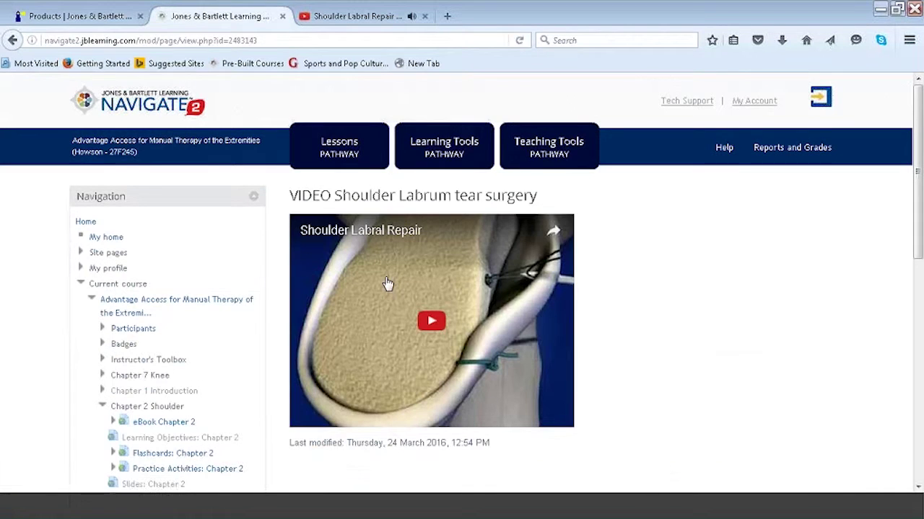
left_click(427, 322)
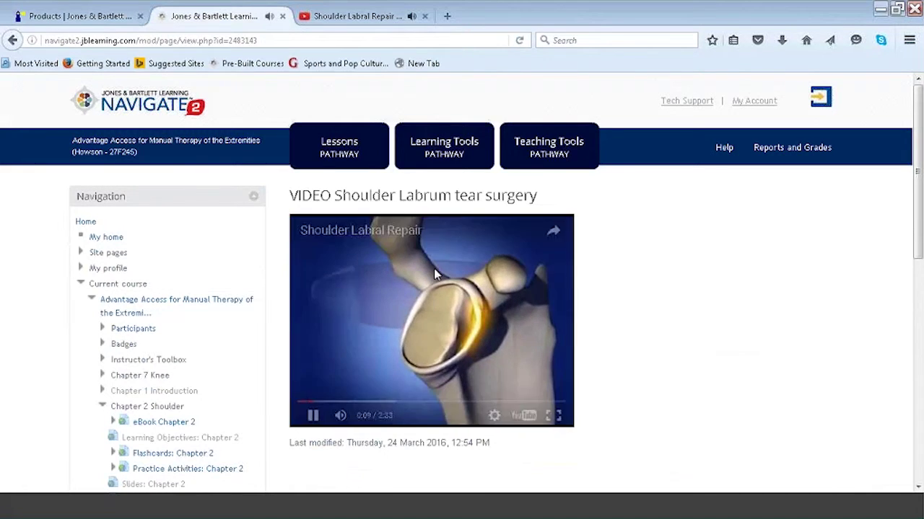
left_click(352, 21)
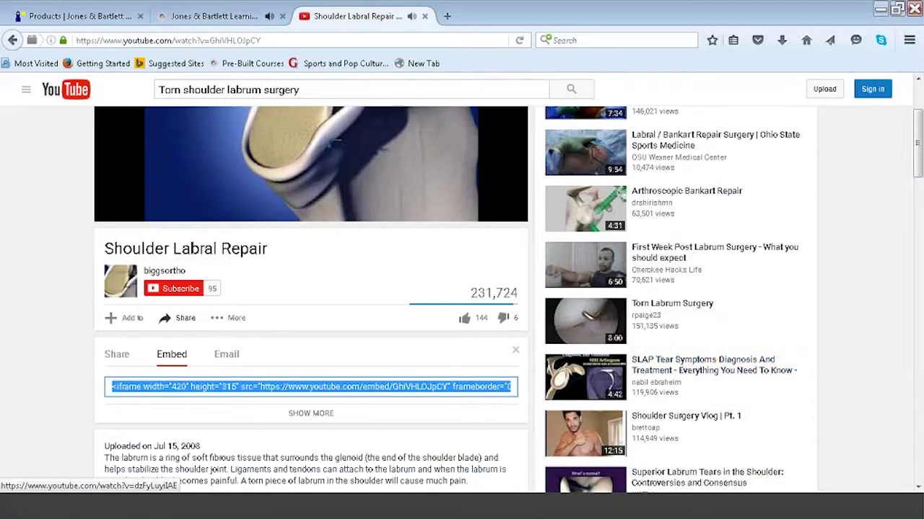
left_click(424, 15)
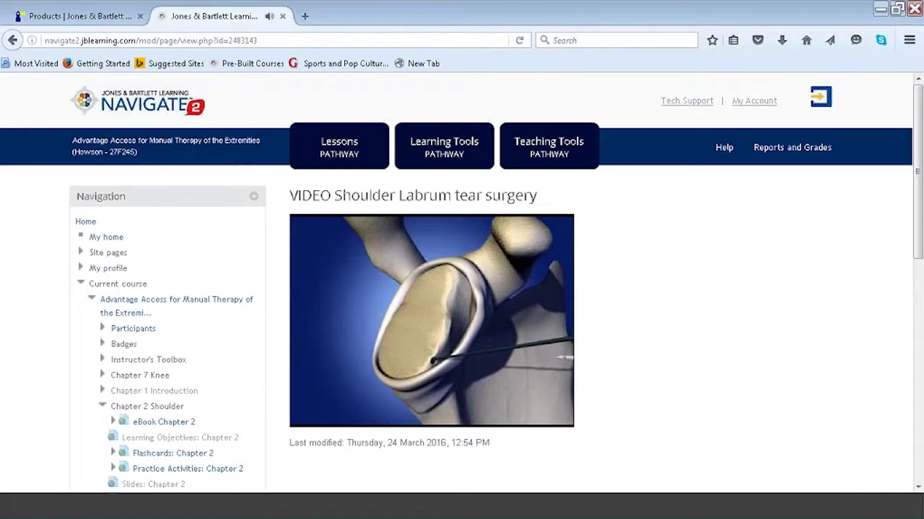
mouse_move(423, 315)
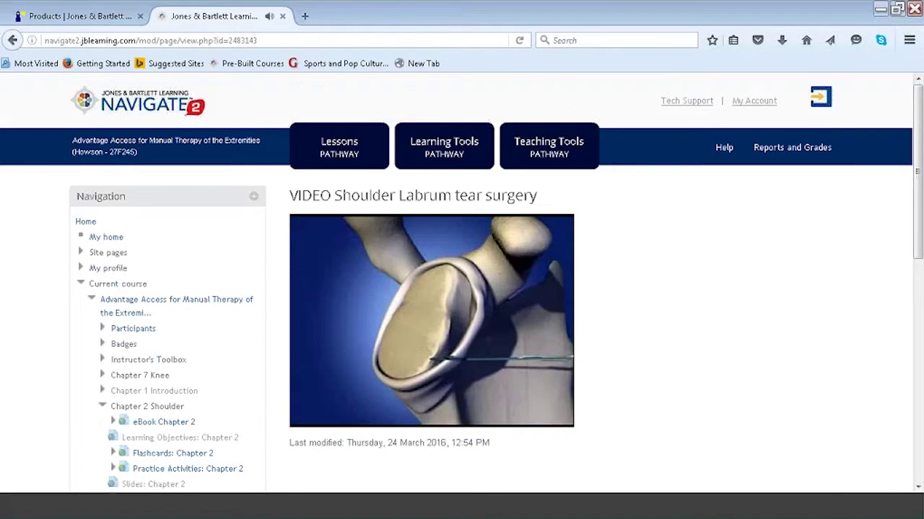
Step: Return to the Lessons pathway and show the resource types available for adding to Chapter 2 Shoulder
left_click(339, 144)
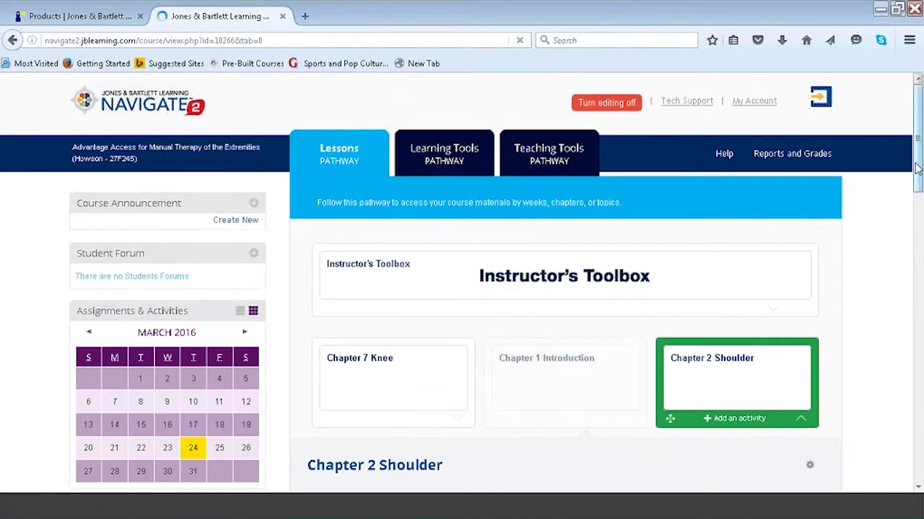
left_click_drag(916, 167, 919, 206)
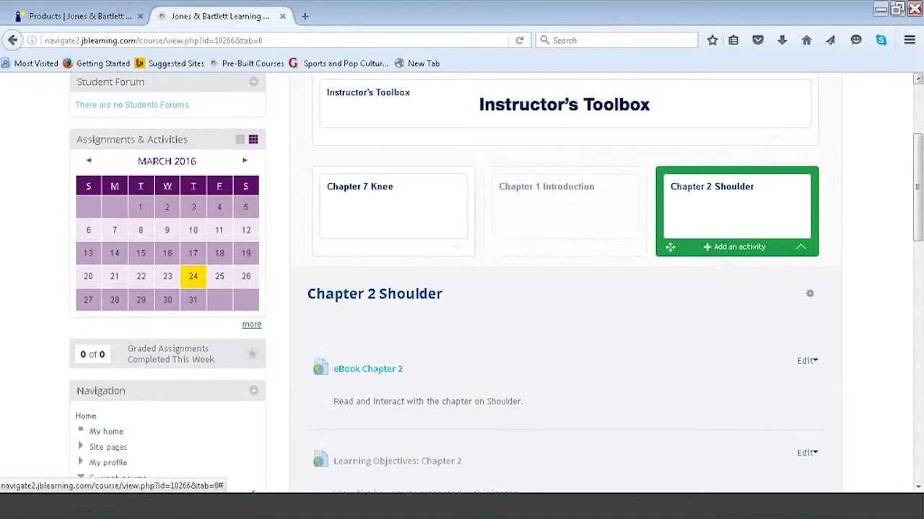
left_click(733, 246)
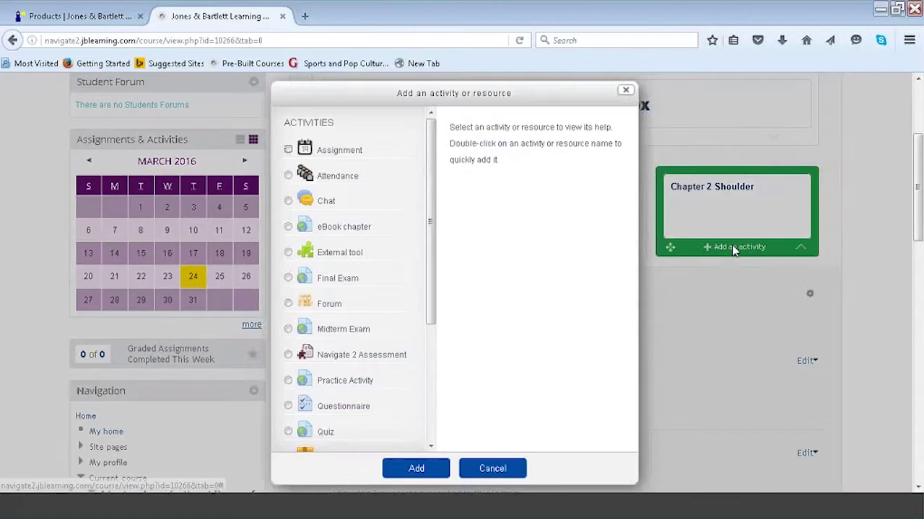
left_click_drag(430, 172, 445, 409)
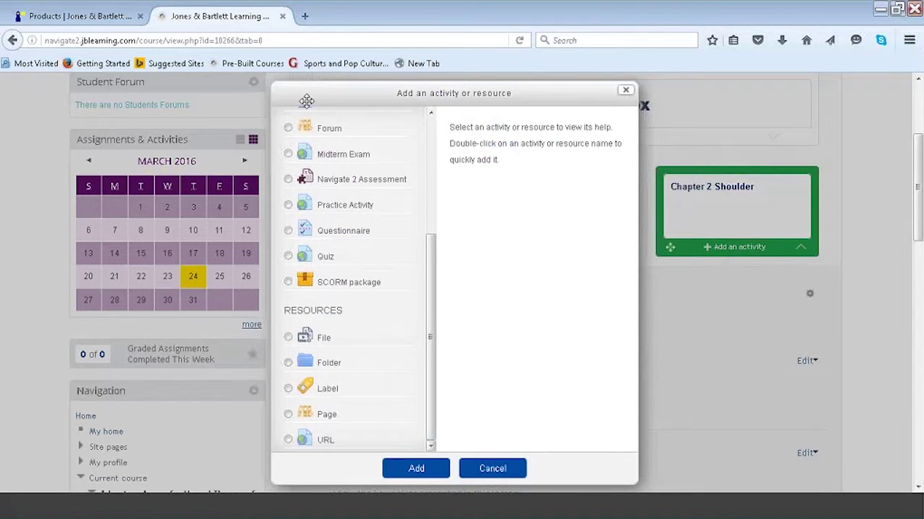
Step: Search Google in a new browser tab for "Arthhroscopic surgeons association"
left_click(305, 17)
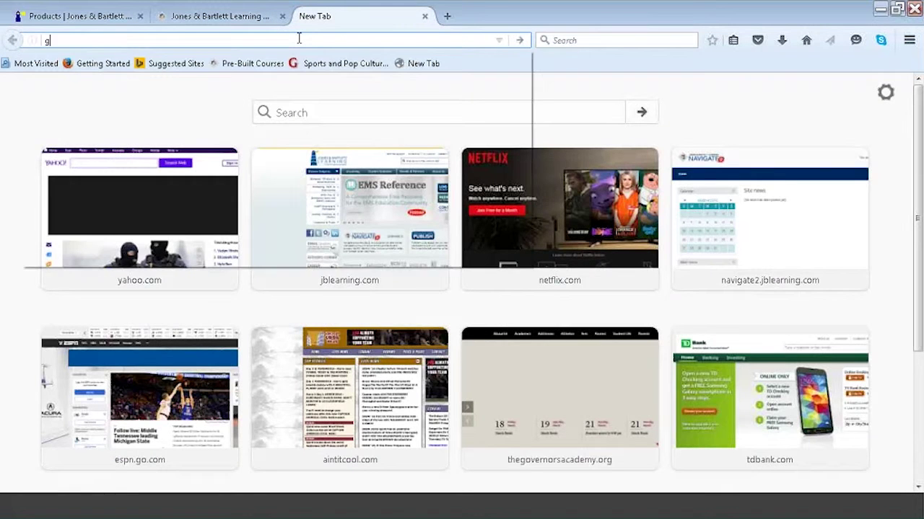
type("google.com/")
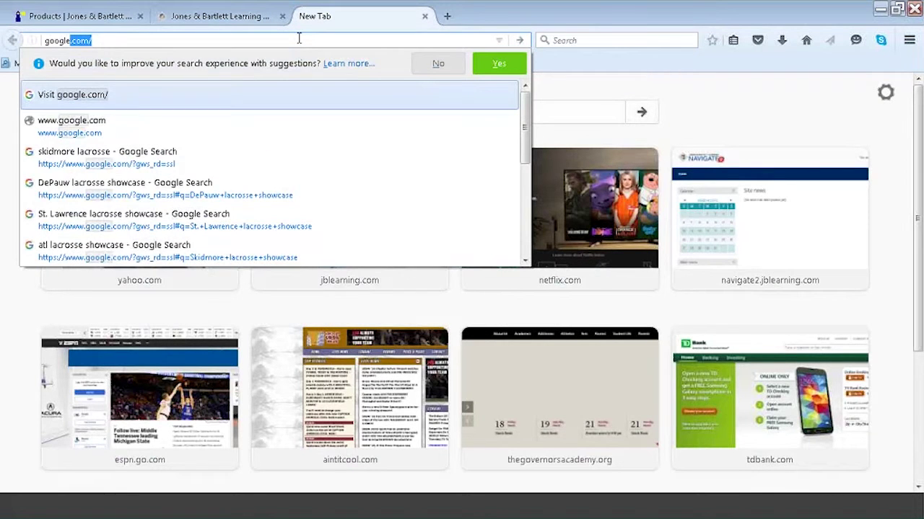
key("Return")
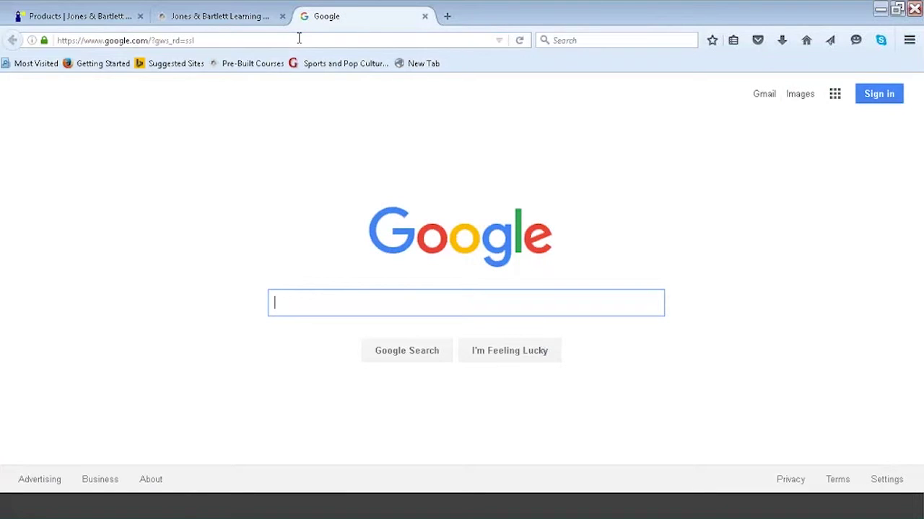
type("Art")
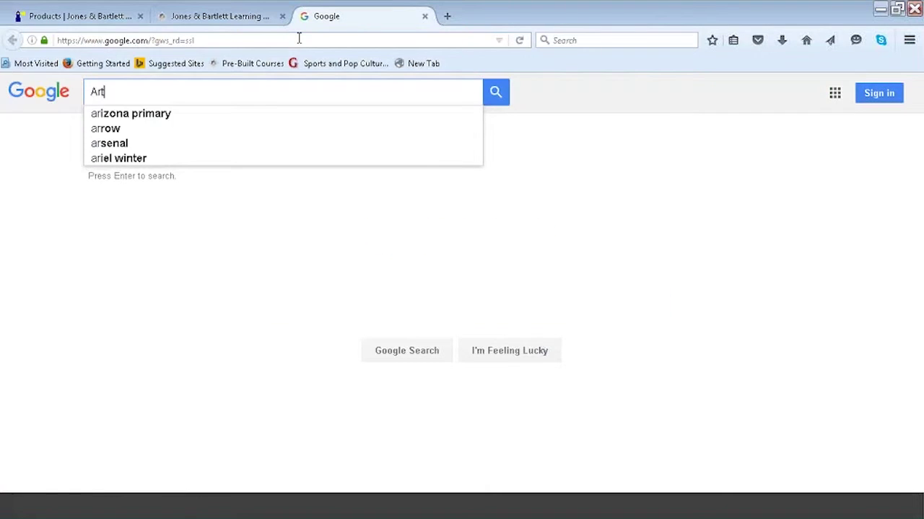
type("hhrosc")
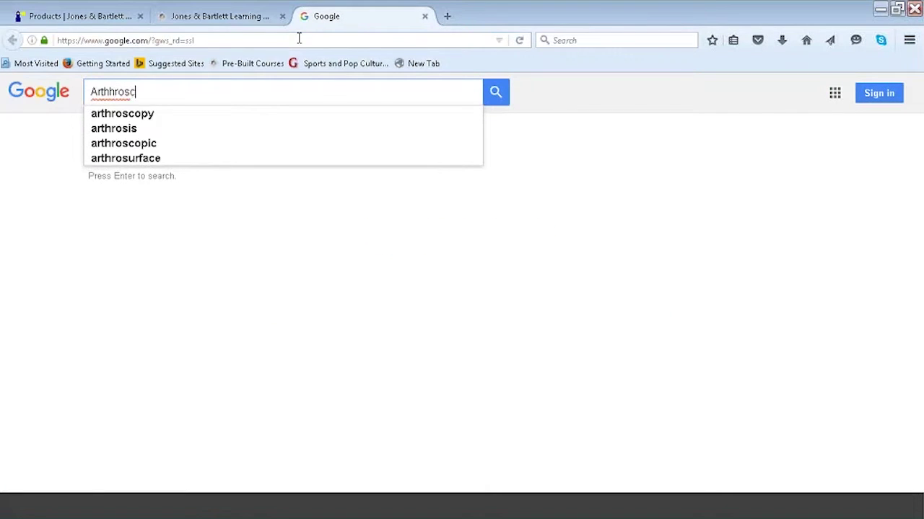
type("opic s")
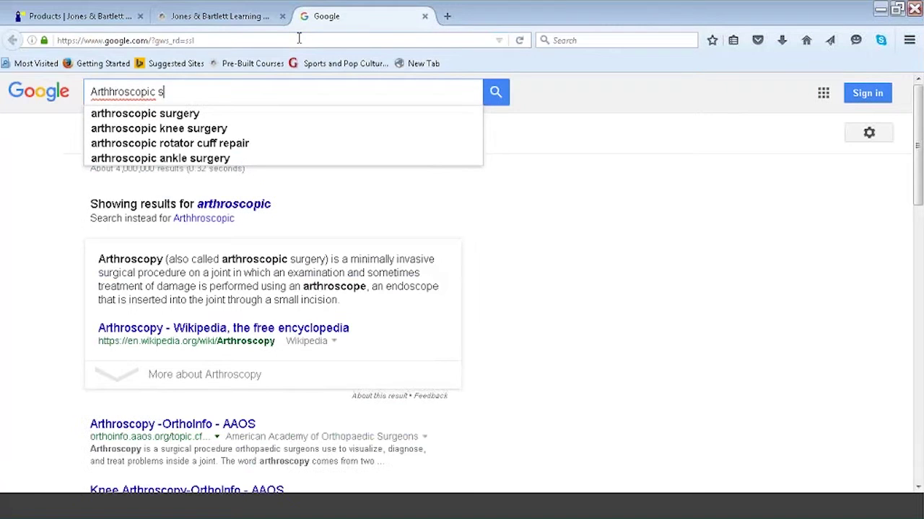
type("urgere")
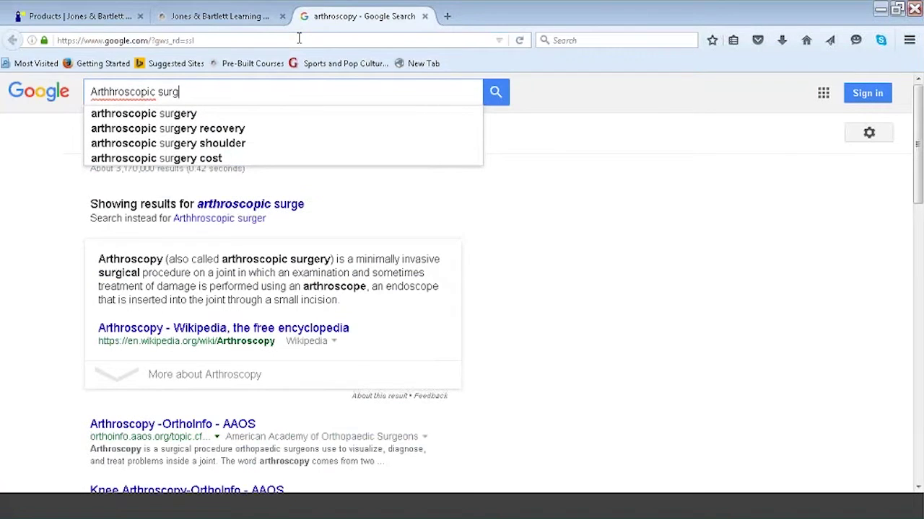
key("BackSpace")
key("BackSpace")
key("BackSpace")
key("BackSpace")
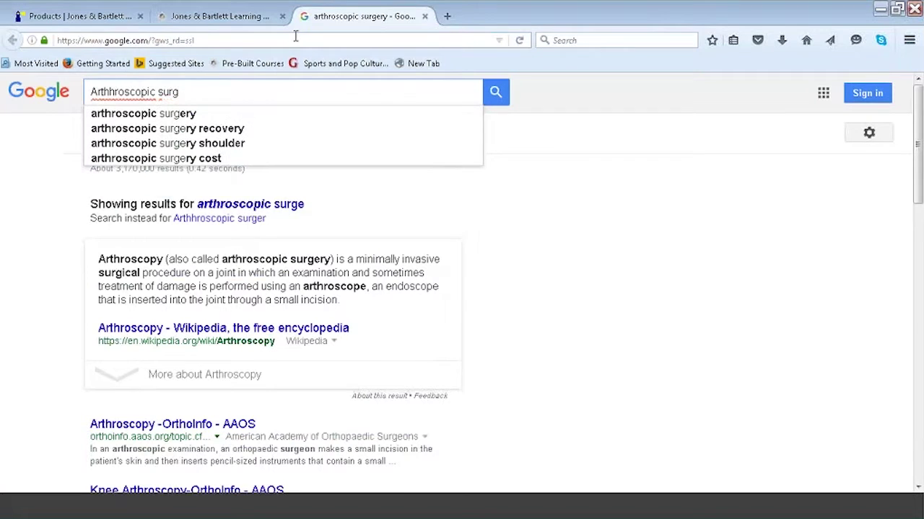
type("eons ass")
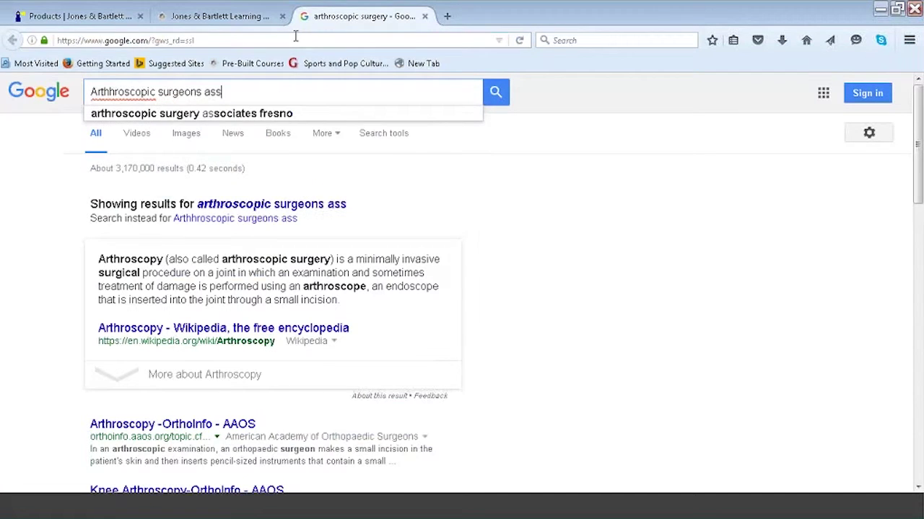
type("ocait")
key("BackSpace")
key("BackSpace")
key("BackSpace")
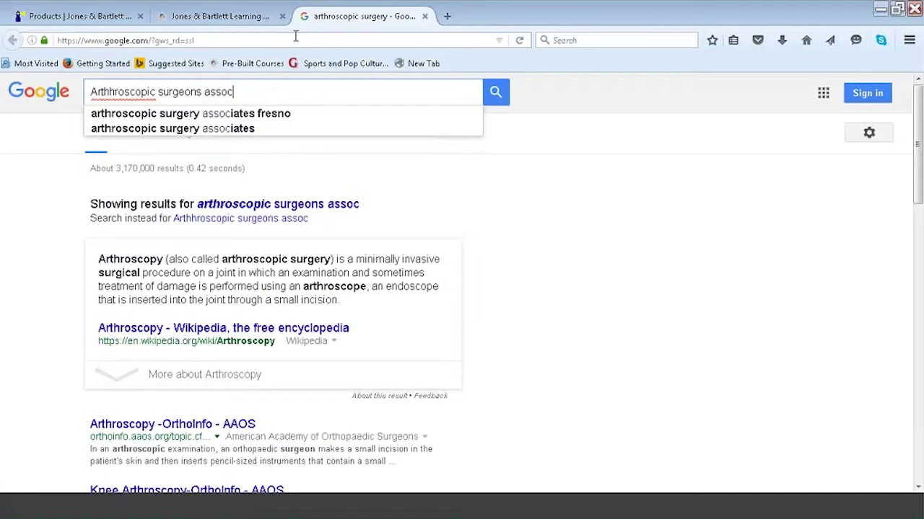
type("iation")
key("Return")
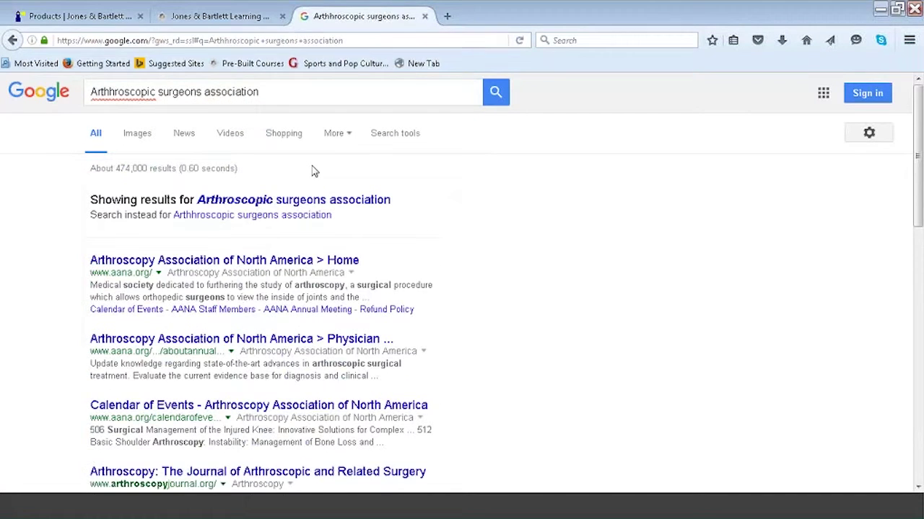
Step: Open the Arthroscopy Association of North America website and go to its Arthroscopy Techniques site
left_click(254, 264)
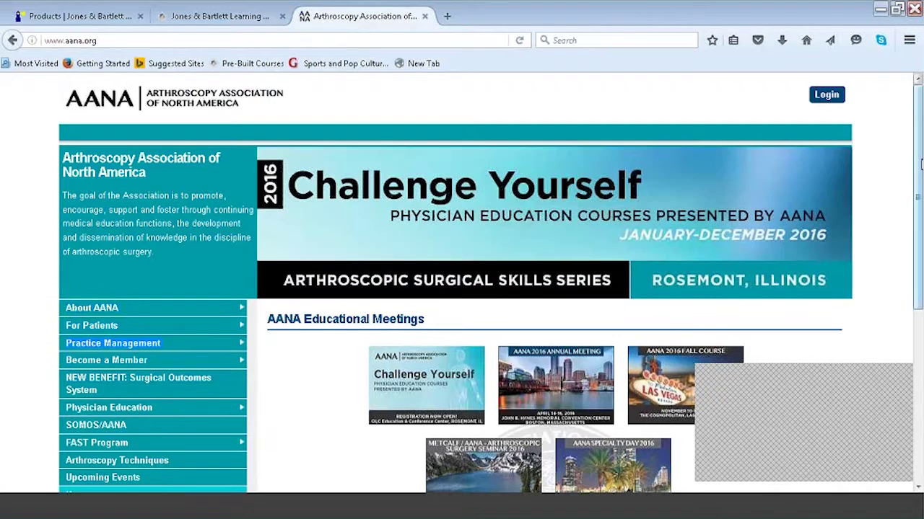
scroll(461, 288, "down", 3)
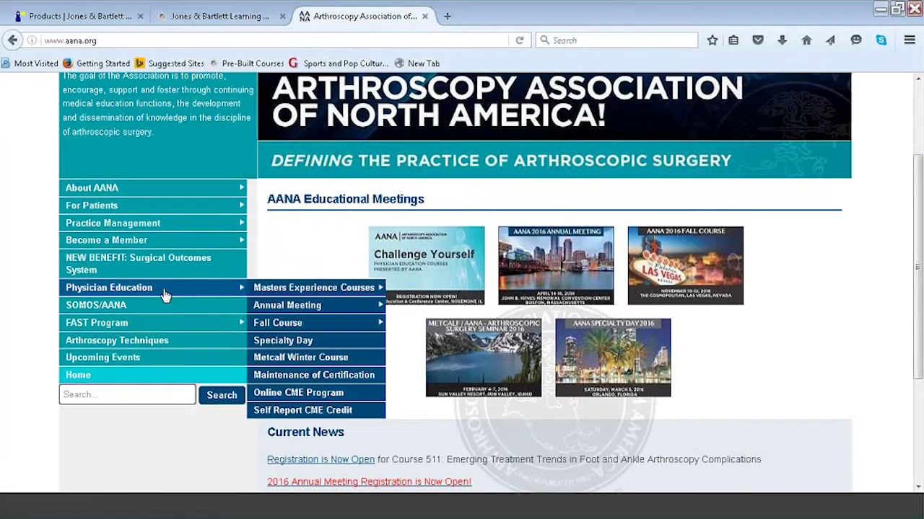
left_click(147, 344)
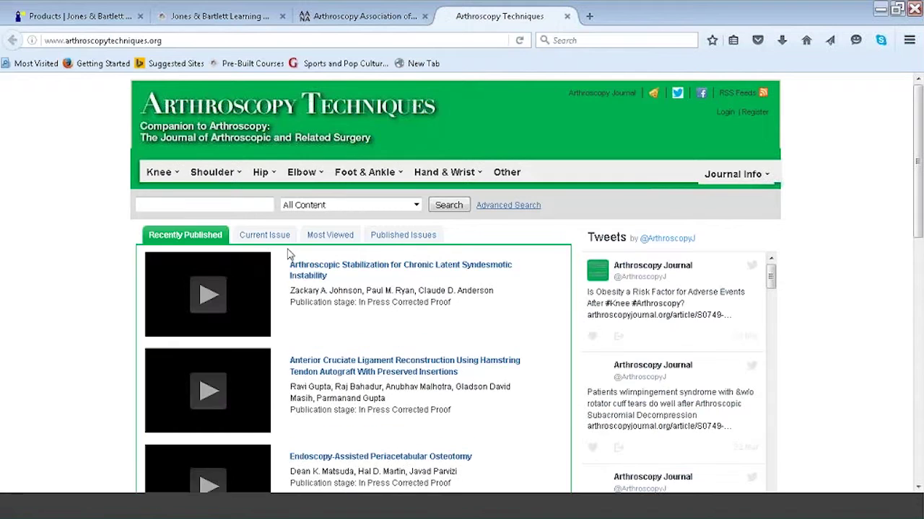
Step: Look through the Current Issue, Most Viewed and Published Issues listings on the Arthroscopy Techniques site
left_click(264, 239)
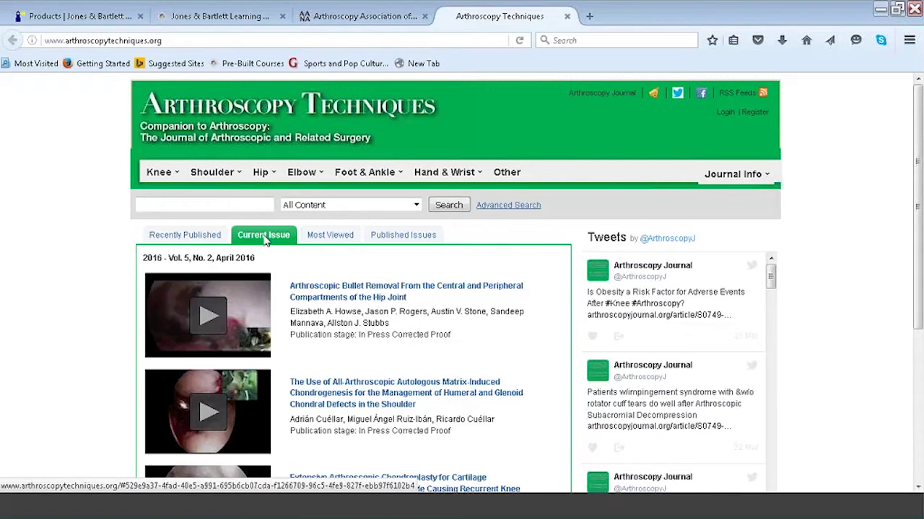
left_click(325, 241)
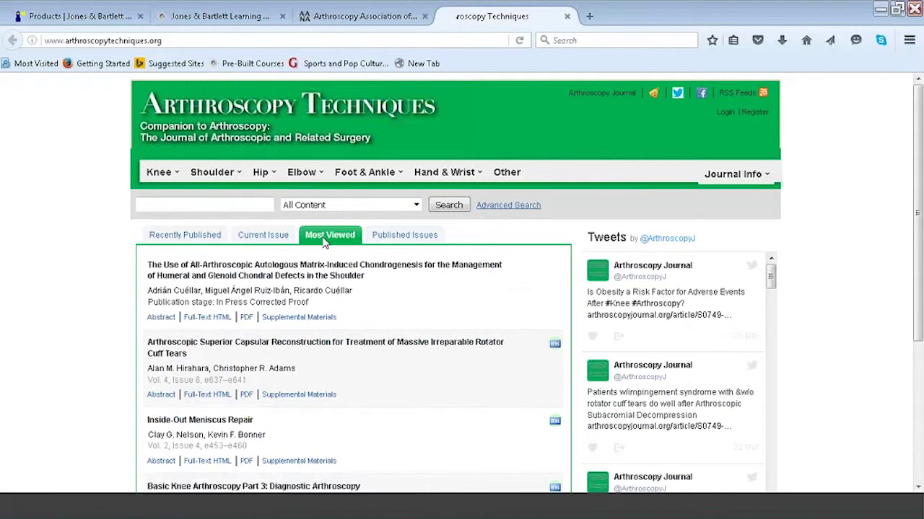
left_click(409, 240)
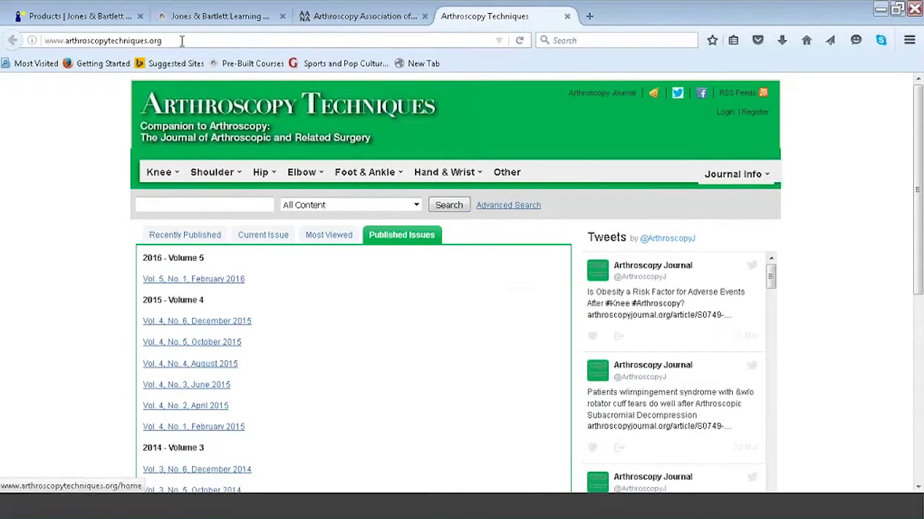
Step: Open the shoulder Instability videos page and copy its web address
mouse_move(240, 174)
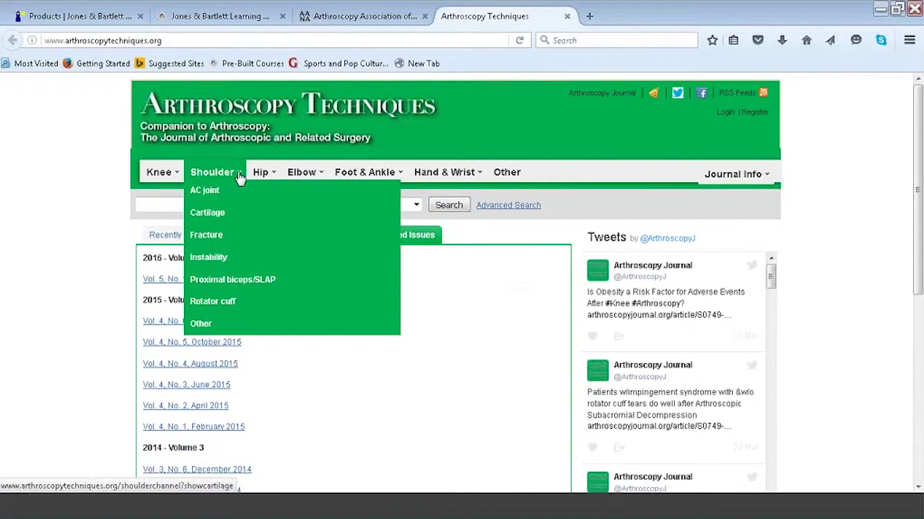
left_click(211, 257)
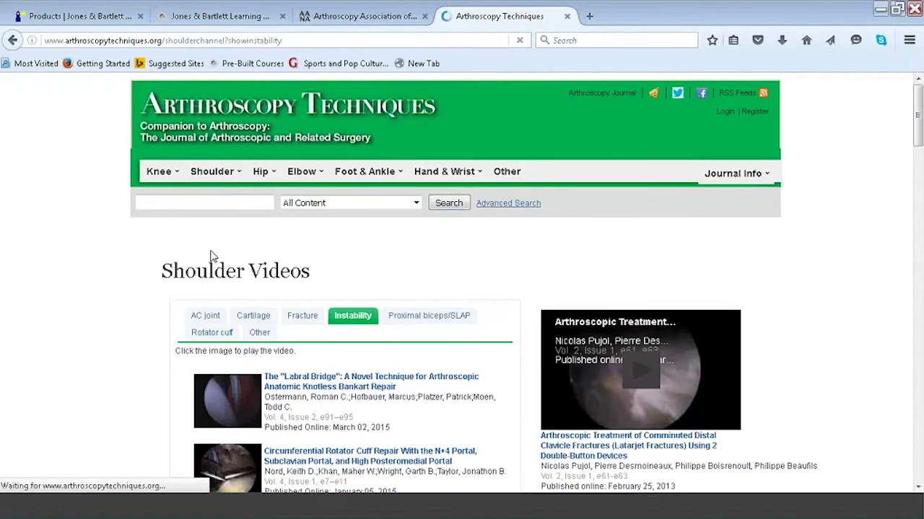
left_click(243, 40)
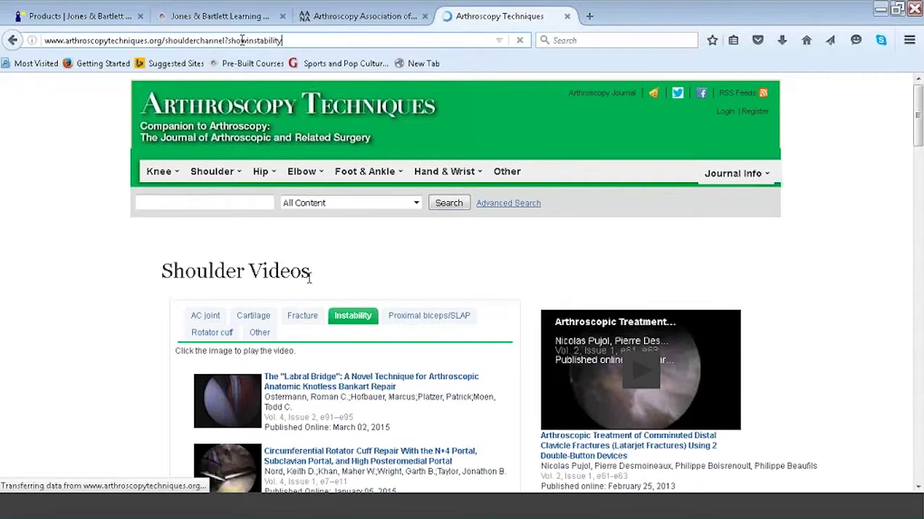
left_click_drag(284, 40, 49, 42)
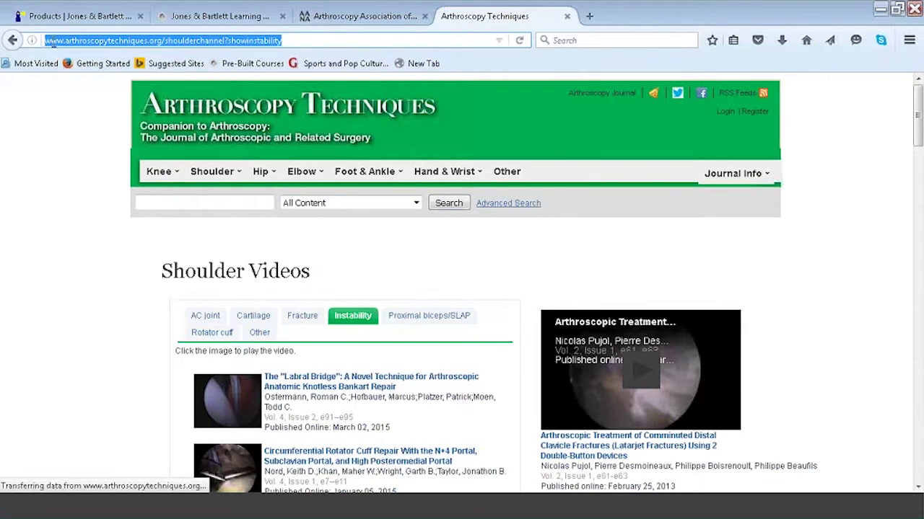
right_click(58, 41)
left_click(101, 89)
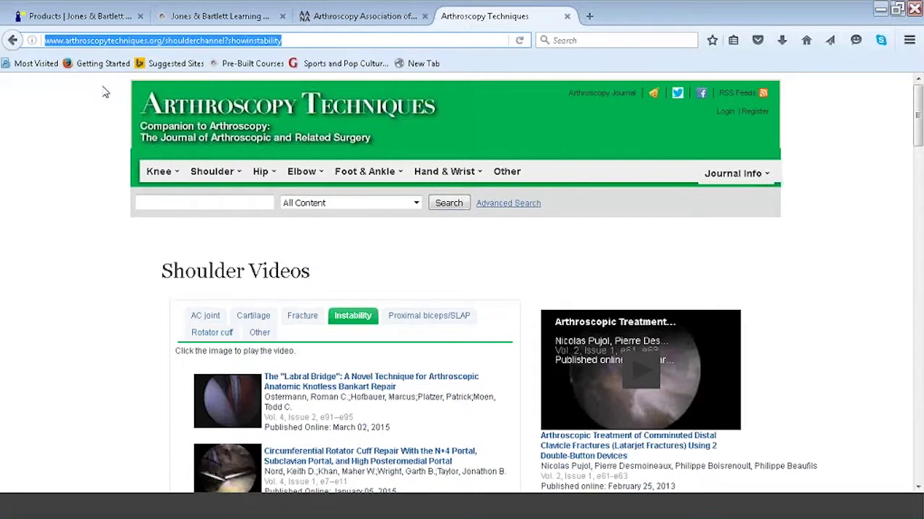
Step: Back in the Navigate 2 course, create a URL resource in Chapter 2 Shoulder named "Arhtroscopic Shoulder surgery techniques"
left_click(217, 17)
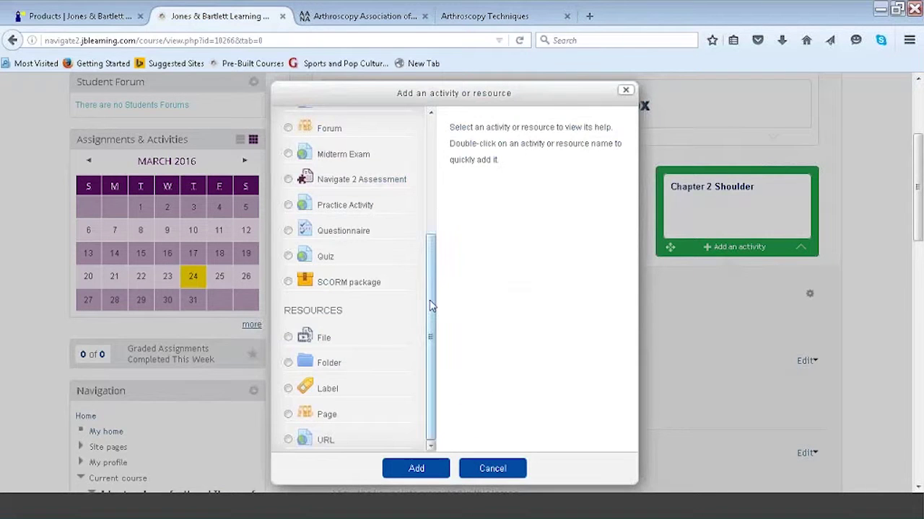
left_click(288, 441)
left_click(431, 471)
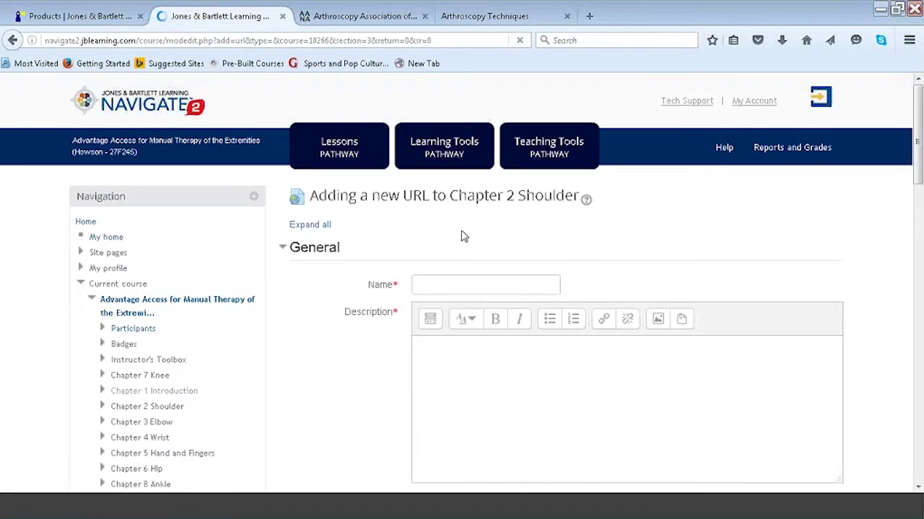
left_click(435, 282)
type("Arhroscopi")
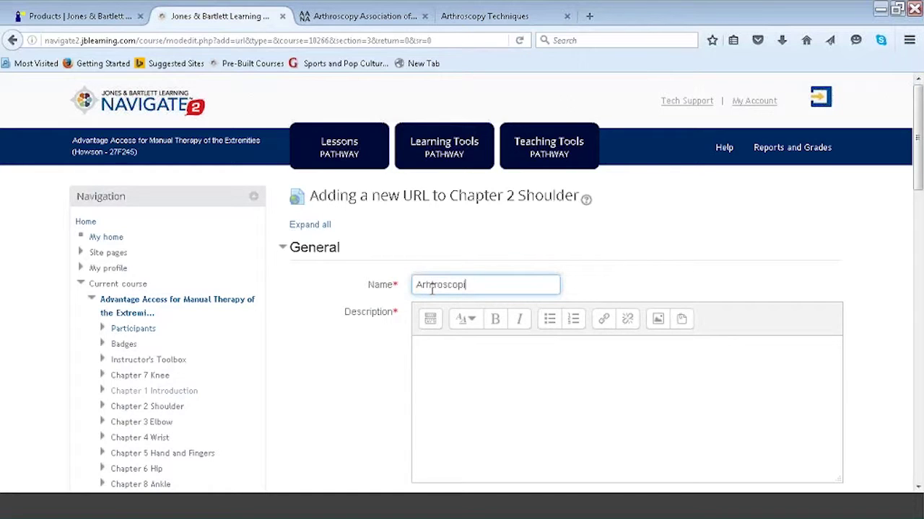
type("c Shoulder surgery tec")
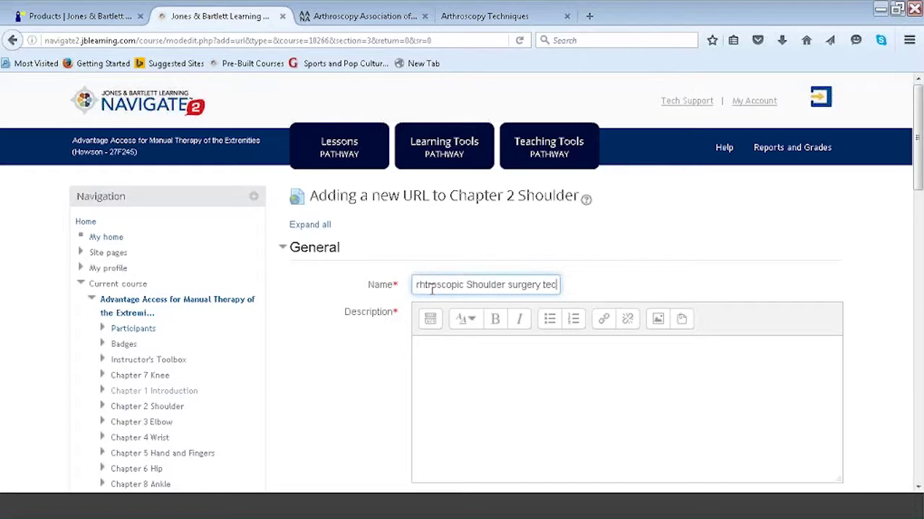
type("hniques")
Step: Enter "LINK" as the new URL resource's description
left_click(441, 348)
type("cv")
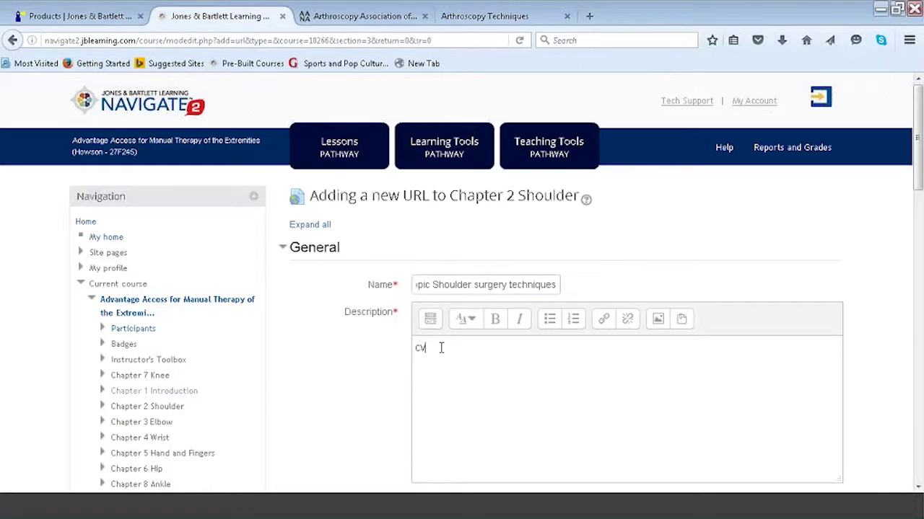
type("DEO")
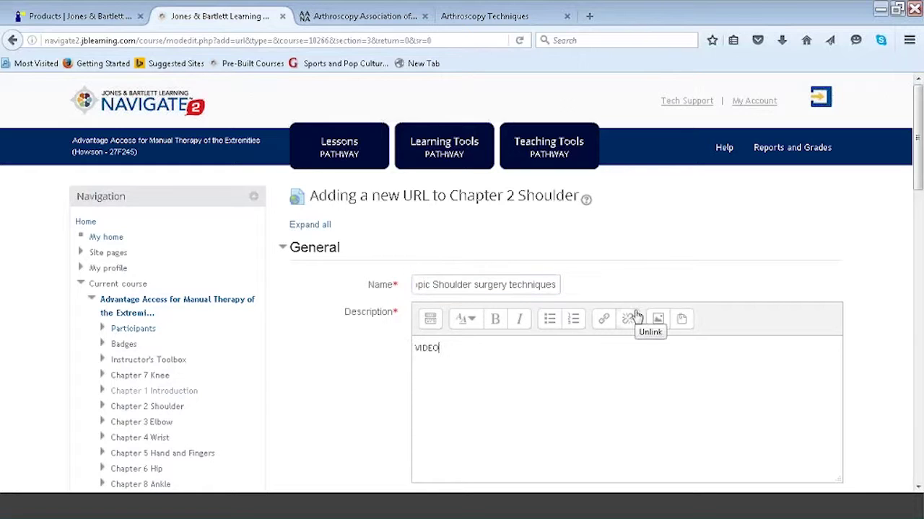
key("BackSpace")
key("BackSpace")
key("BackSpace")
key("BackSpace")
key("BackSpace")
type("LINK")
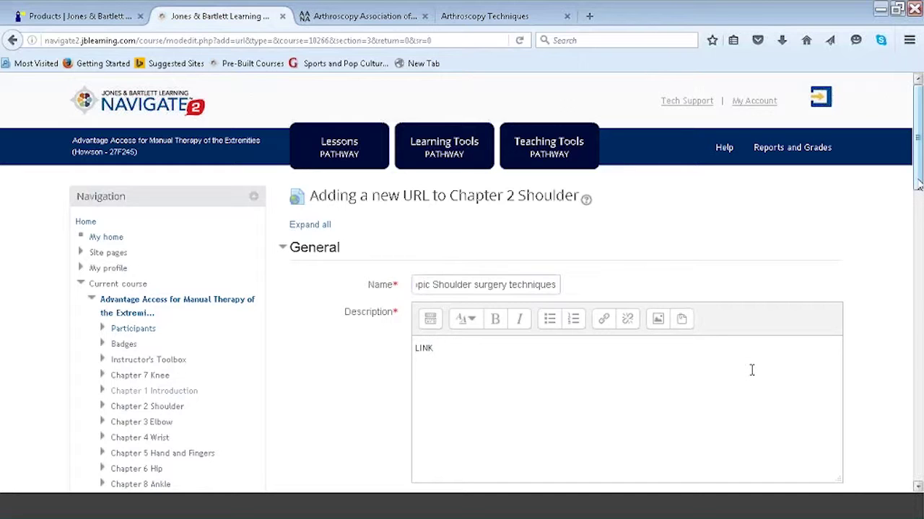
Step: Paste the copied shoulder Instability videos address as the resource's external URL
left_click_drag(919, 180, 794, 284)
left_click(474, 284)
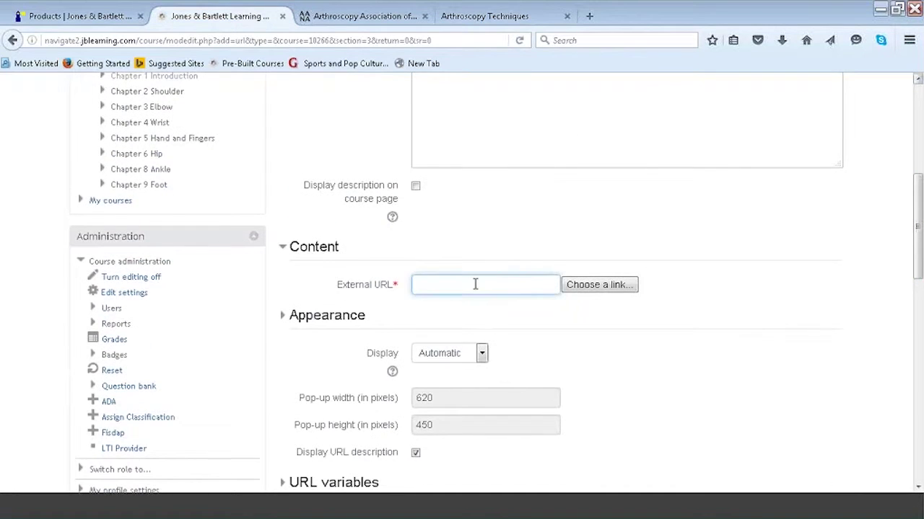
left_click(484, 355)
key("ctrl+v")
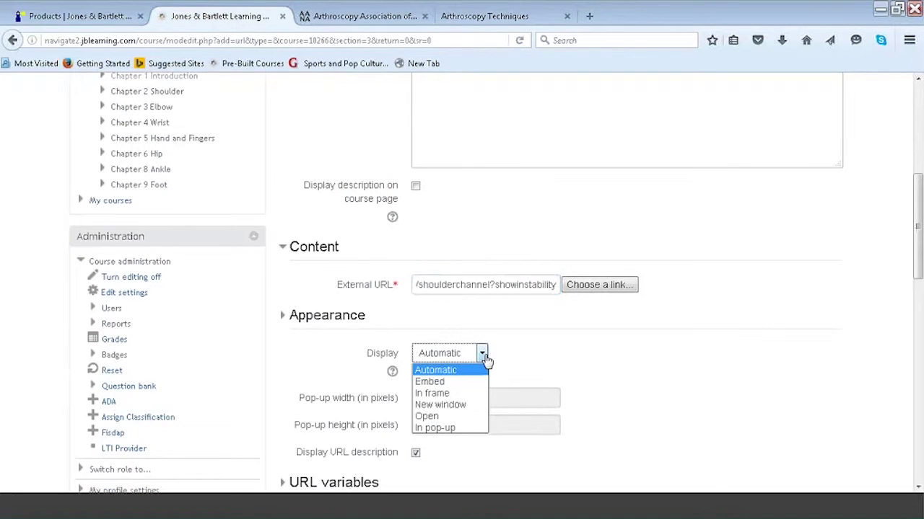
Step: Set the URL resource's display to Embed, then save it and return to the course
left_click(467, 383)
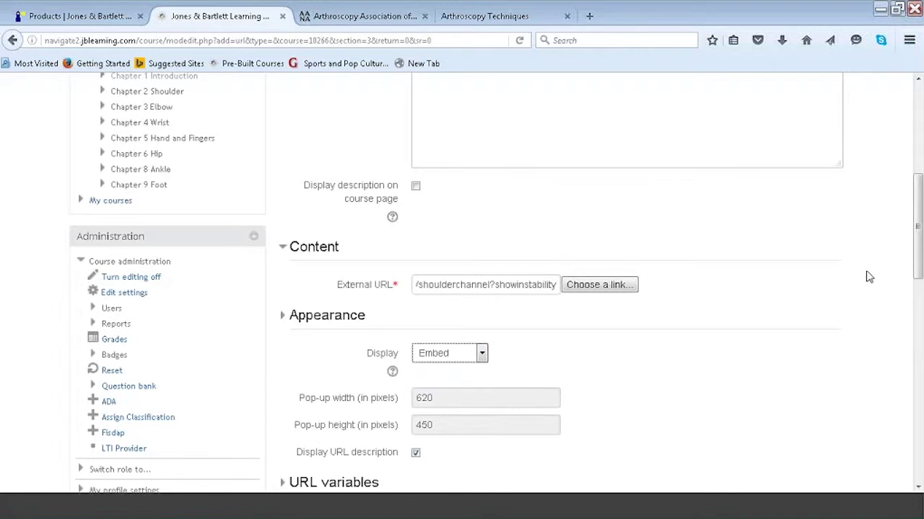
left_click(461, 354)
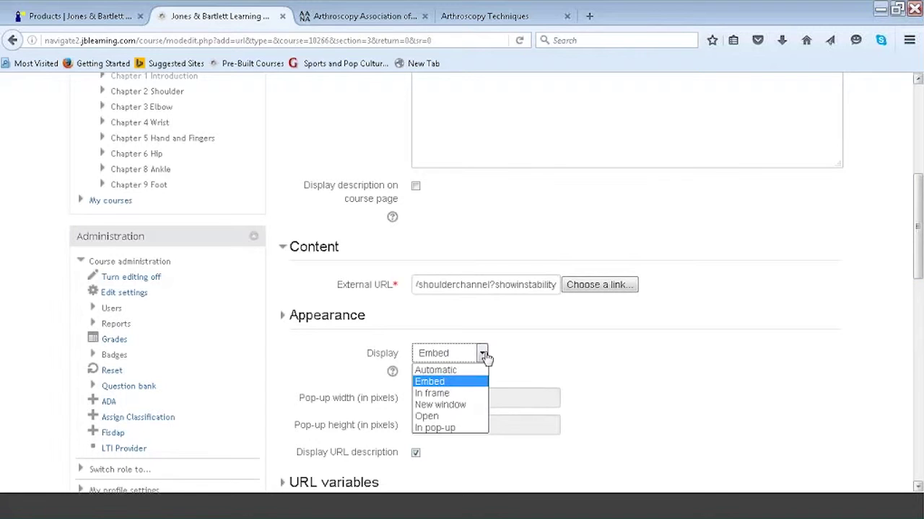
key("Escape")
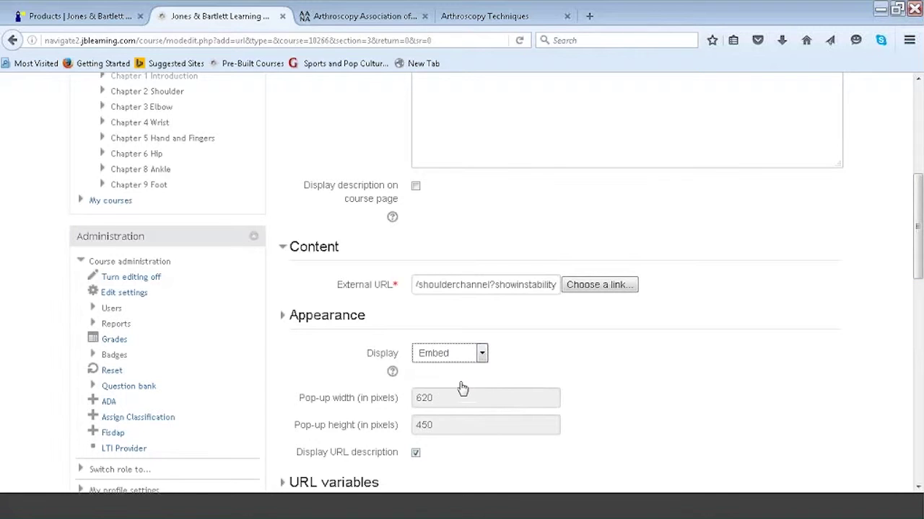
left_click_drag(917, 217, 918, 418)
left_click(489, 397)
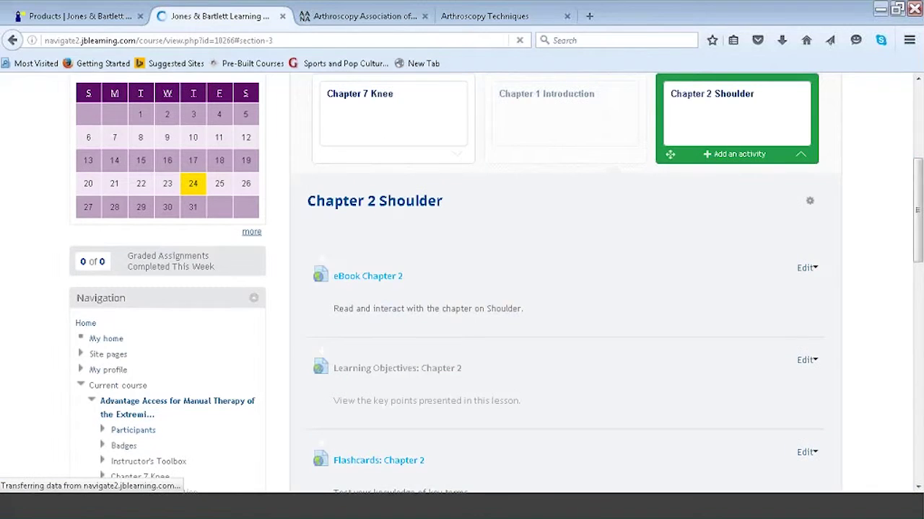
Step: Close the two arthroscopy website tabs and open the Arhtroscopic Shoulder surgery techniques link in Chapter 2 to review its embedded page
left_click(566, 16)
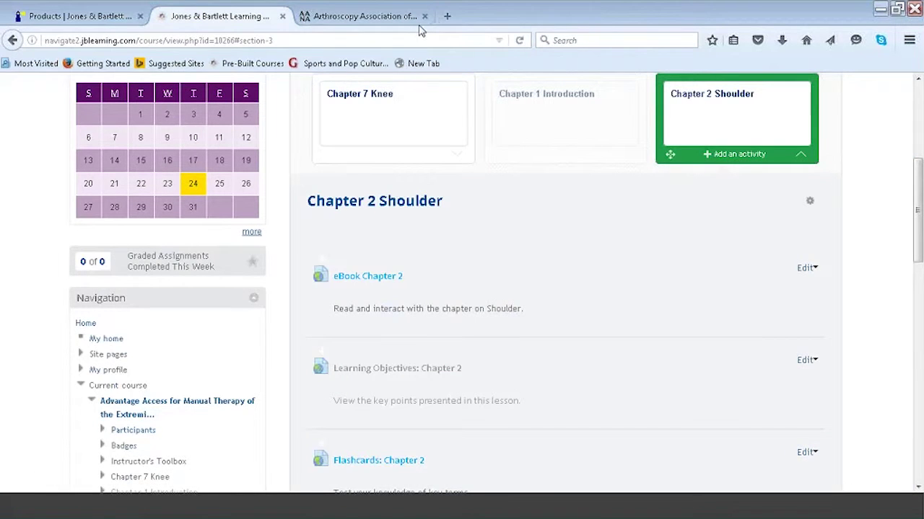
left_click(425, 16)
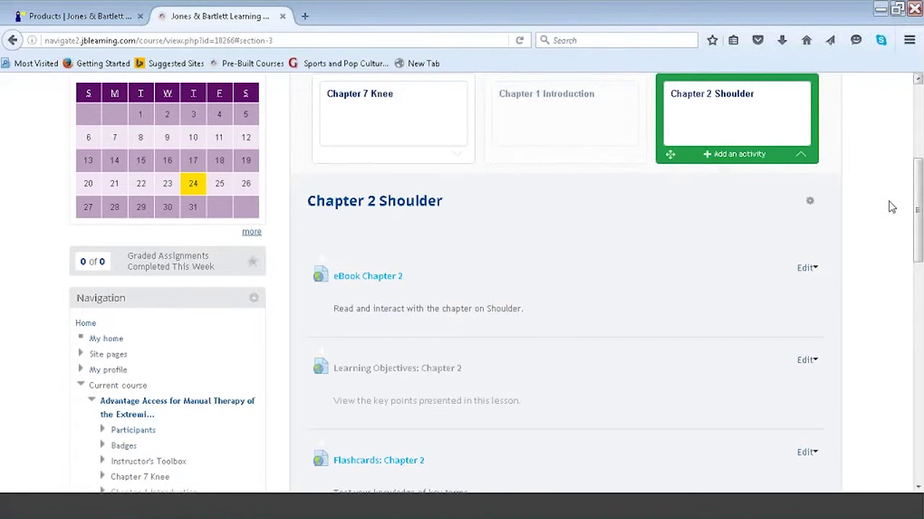
left_click_drag(918, 207, 917, 368)
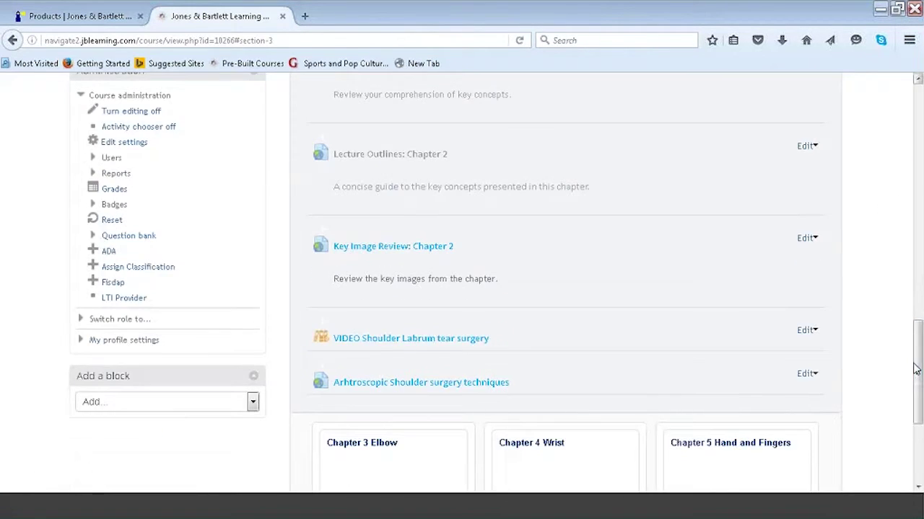
left_click(470, 392)
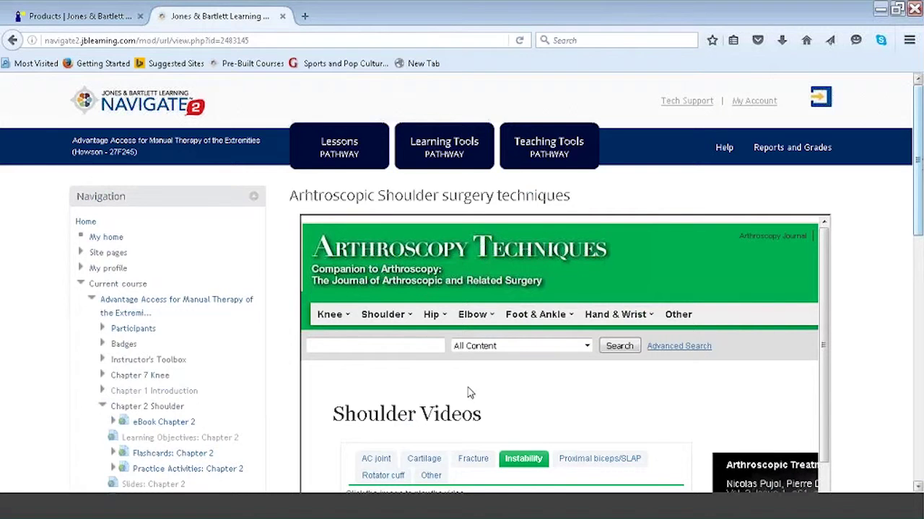
scroll(468, 389, "down", 10)
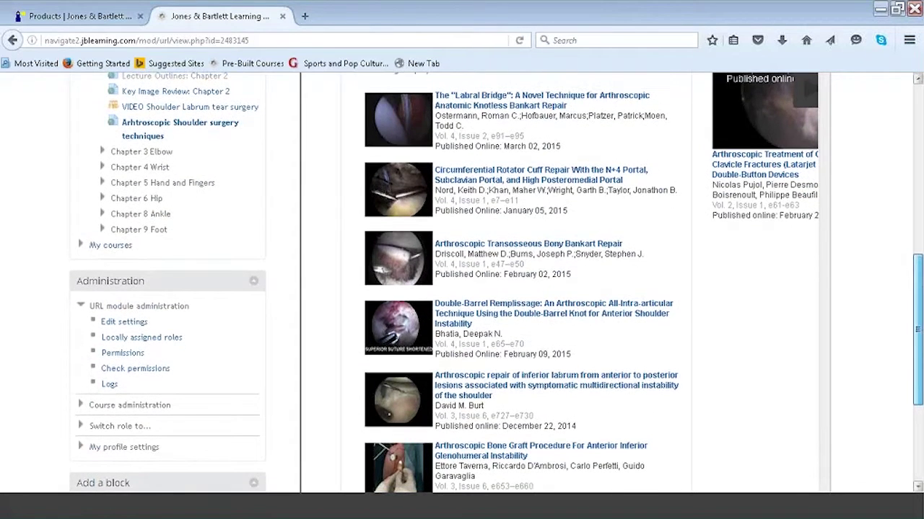
scroll(476, 259, "up", 8)
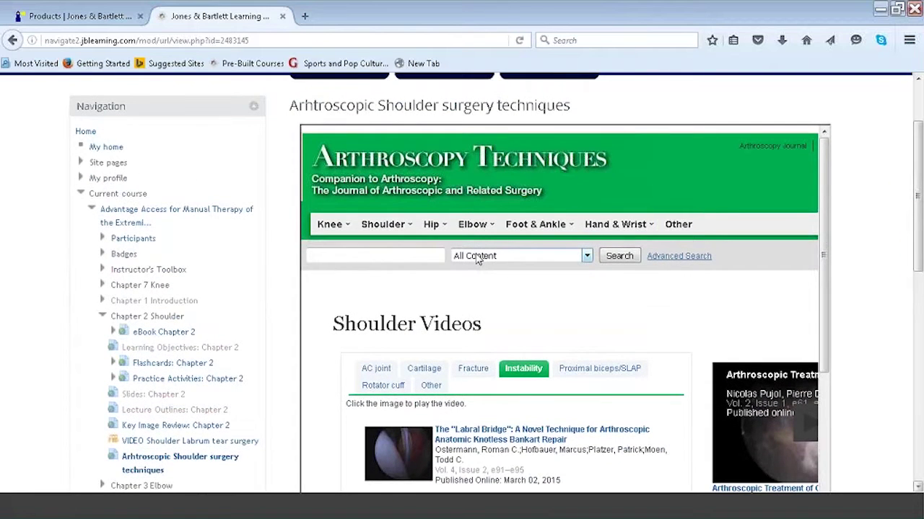
Step: Browse to the knee ACL videos within the embedded Arthroscopy Techniques site
mouse_move(330, 224)
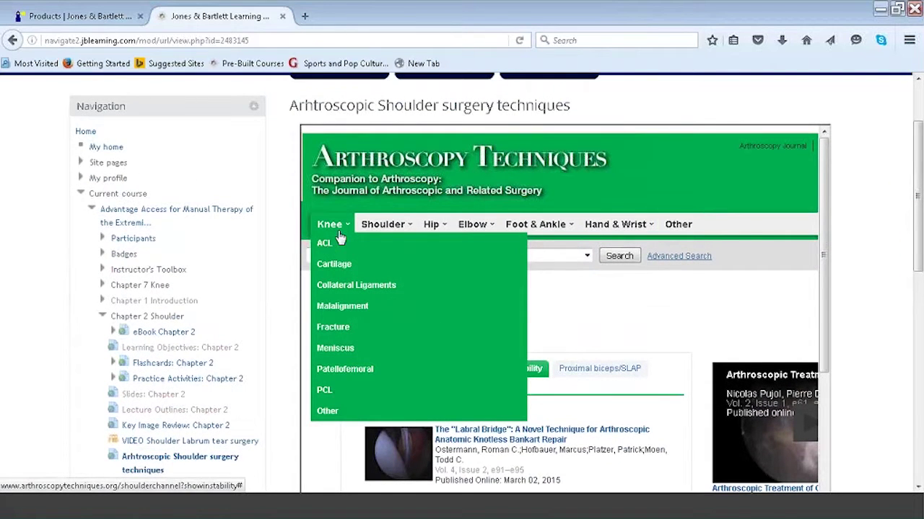
left_click(325, 244)
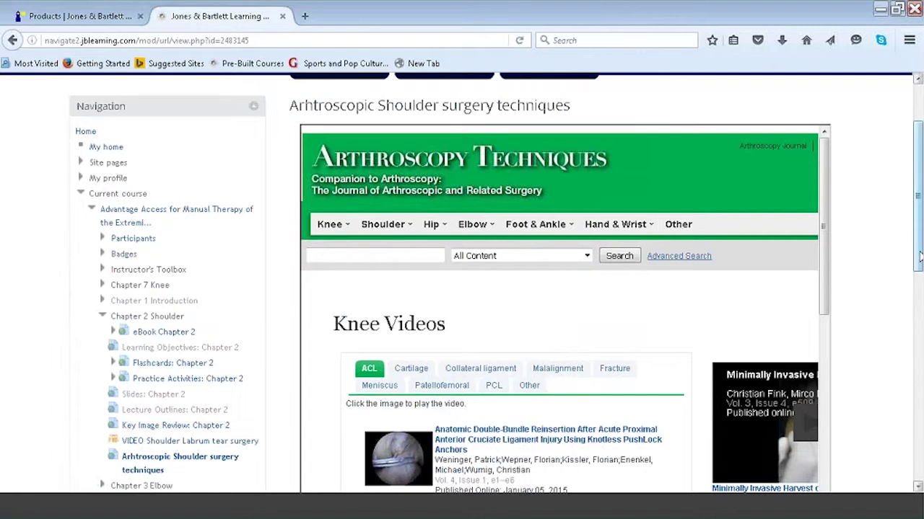
scroll(919, 256, "up", 2)
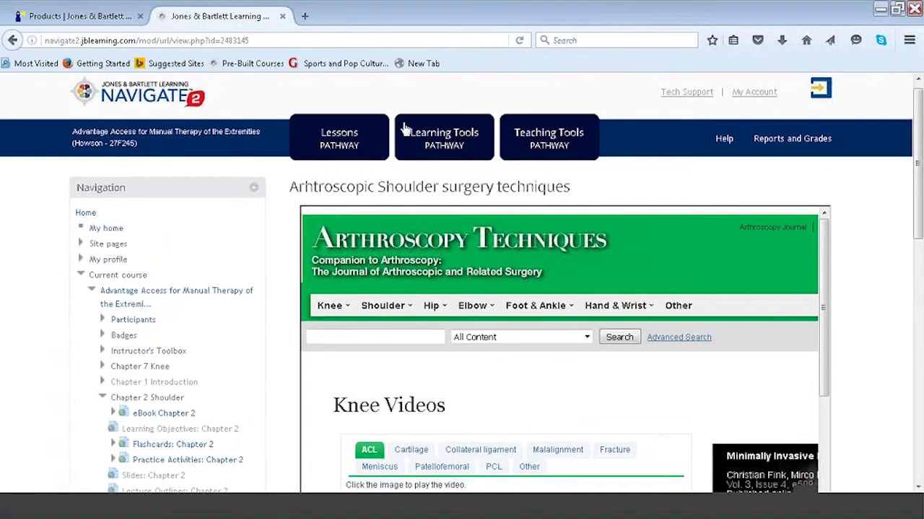
Step: Return to the Lessons pathway and add a new Quiz activity to Chapter 2 Shoulder
left_click(357, 138)
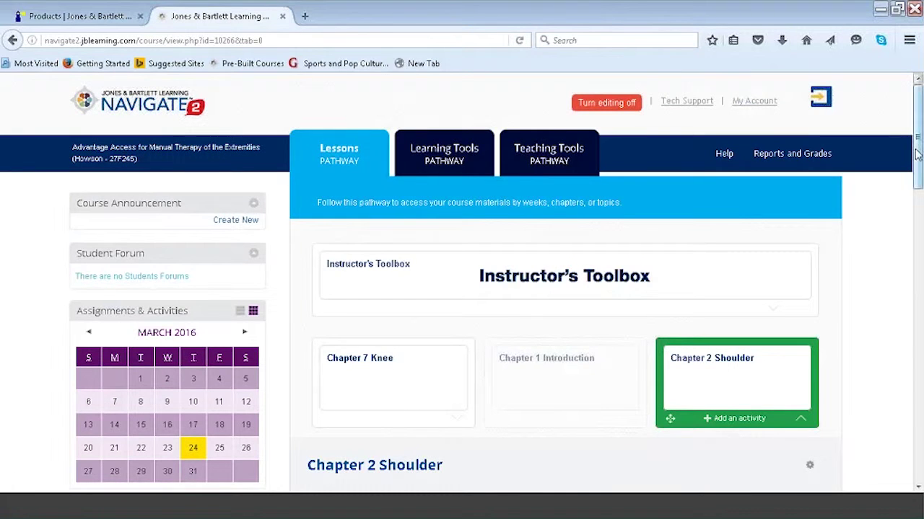
left_click_drag(918, 137, 910, 161)
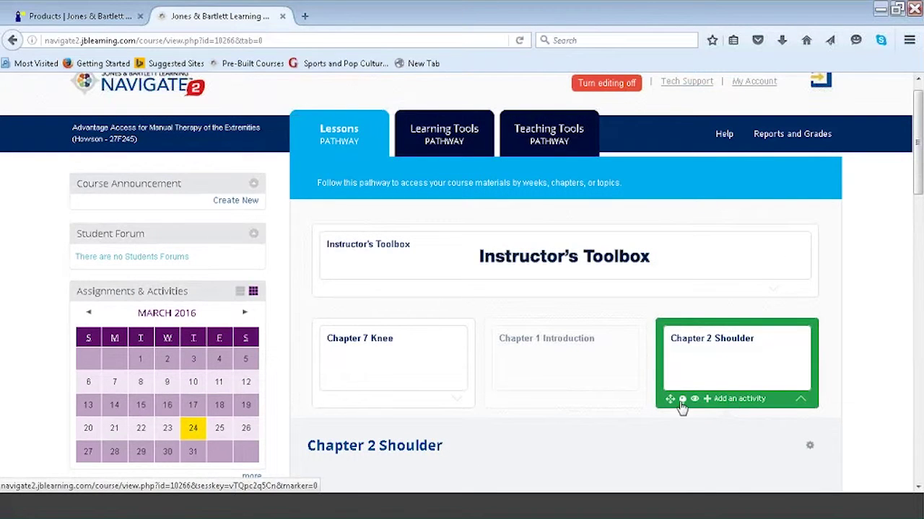
left_click(735, 399)
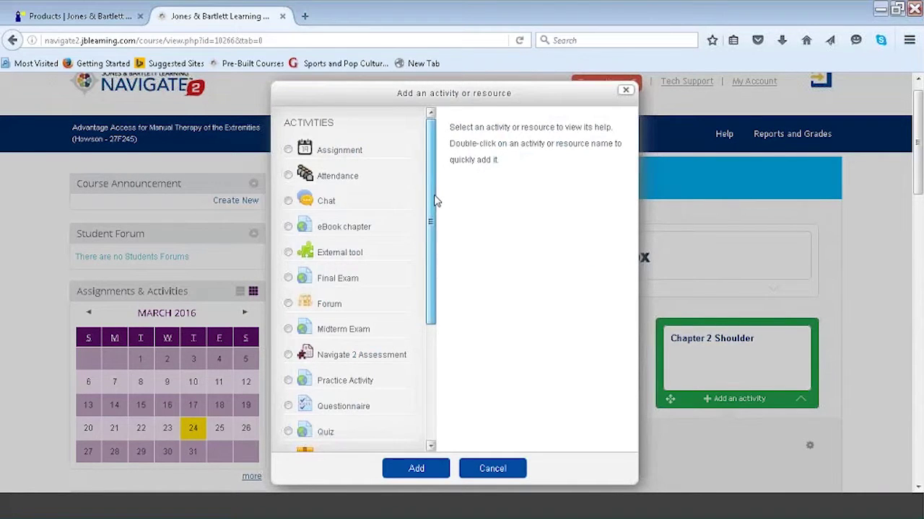
scroll(438, 274, "down", 3)
left_click(289, 322)
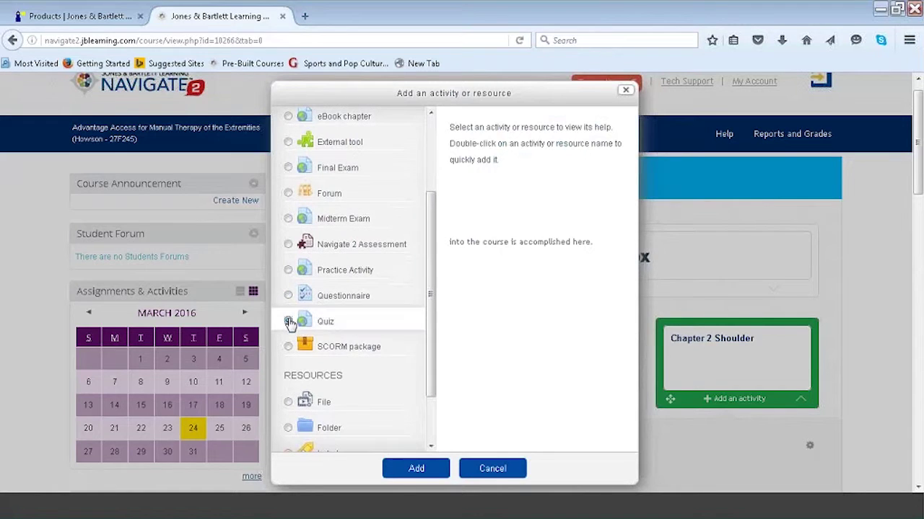
left_click(415, 469)
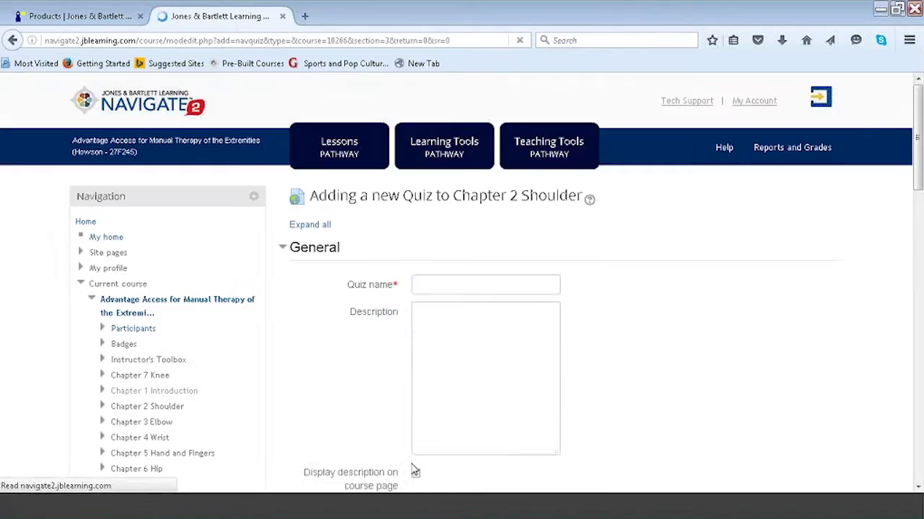
Step: Name the quiz "QUIZ chapter 2", keep review options at After the quiz is closed, and choose the Chapter 02 Quiz assessment
left_click(427, 283)
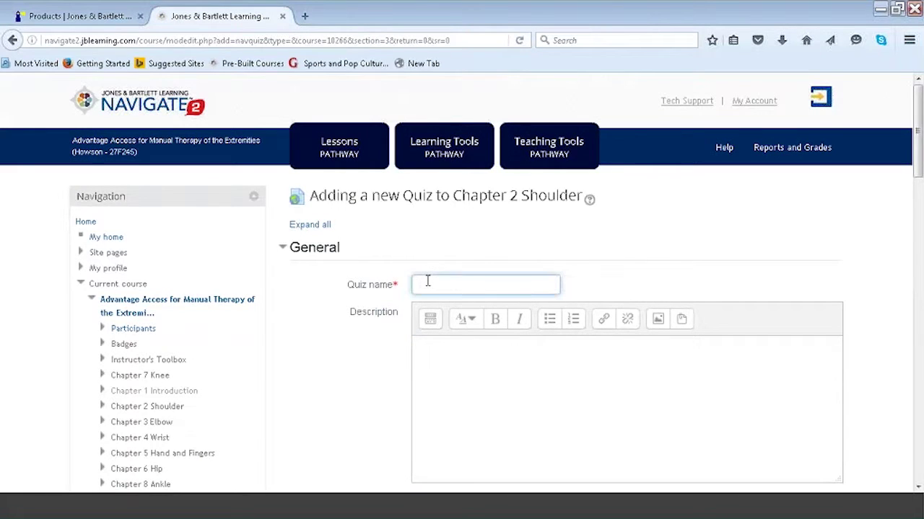
type("QUIZ chapter 2")
left_click_drag(918, 130, 918, 211)
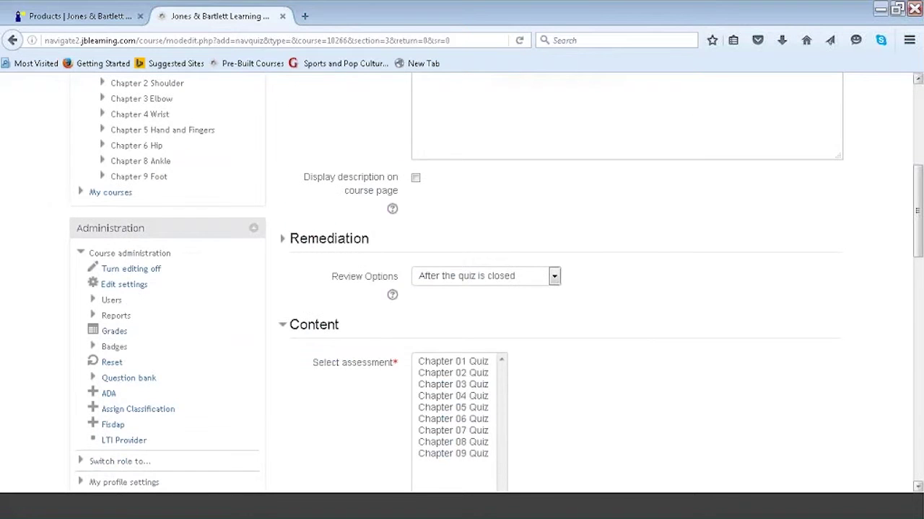
left_click(553, 276)
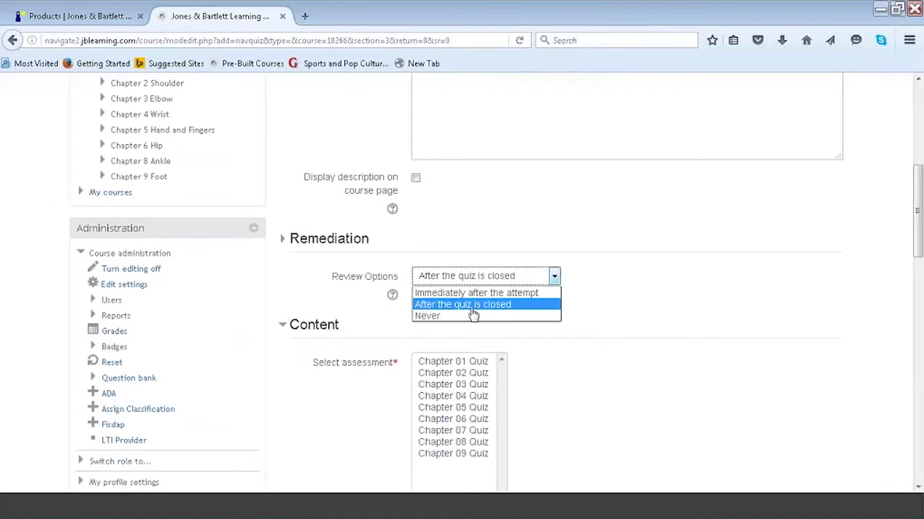
left_click(473, 309)
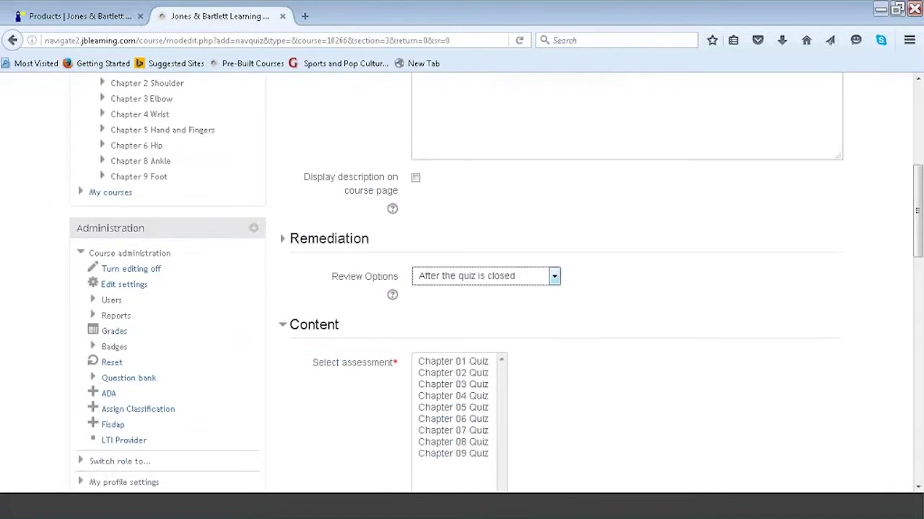
left_click(475, 376)
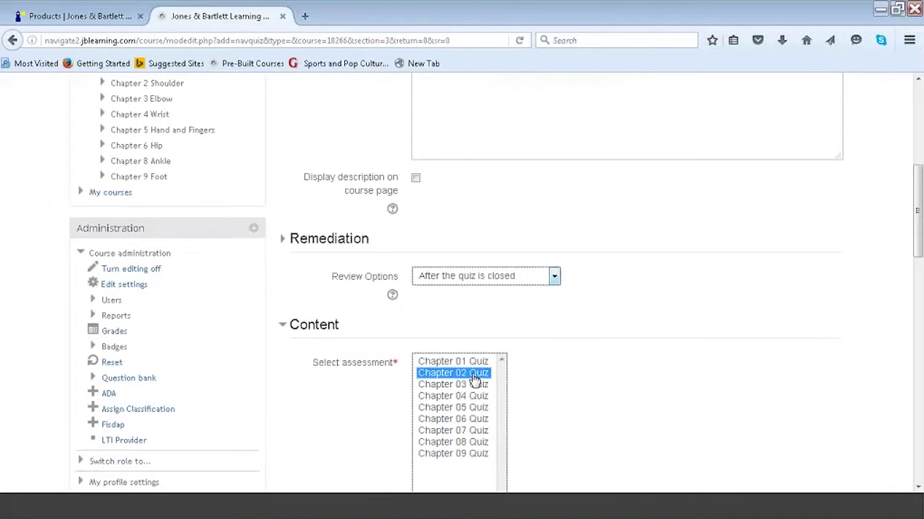
Step: Add a date restriction making the quiz available from 28 March 2016 at 18:00
left_click_drag(919, 230, 919, 447)
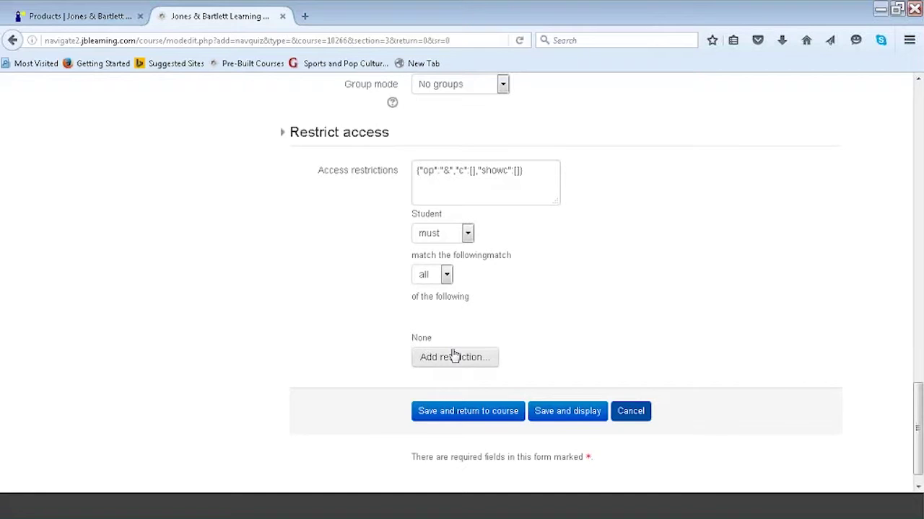
left_click(454, 356)
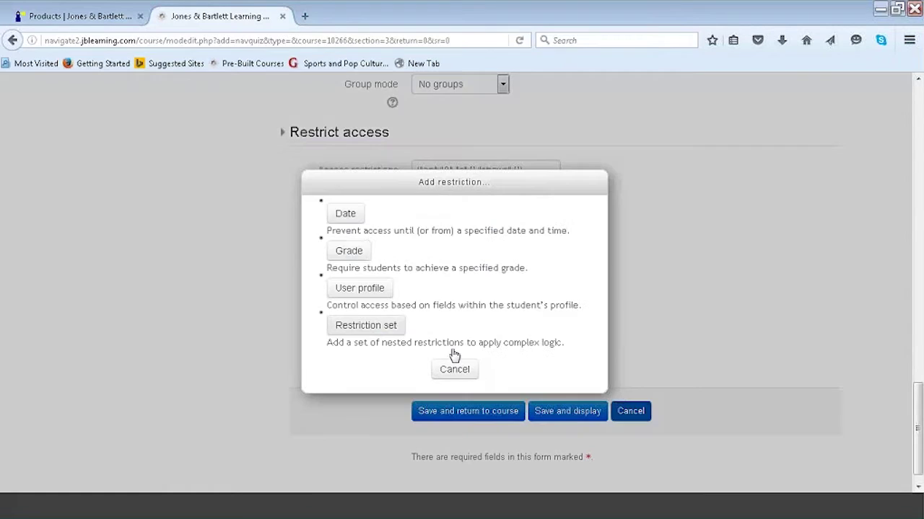
left_click(350, 217)
left_click(486, 316)
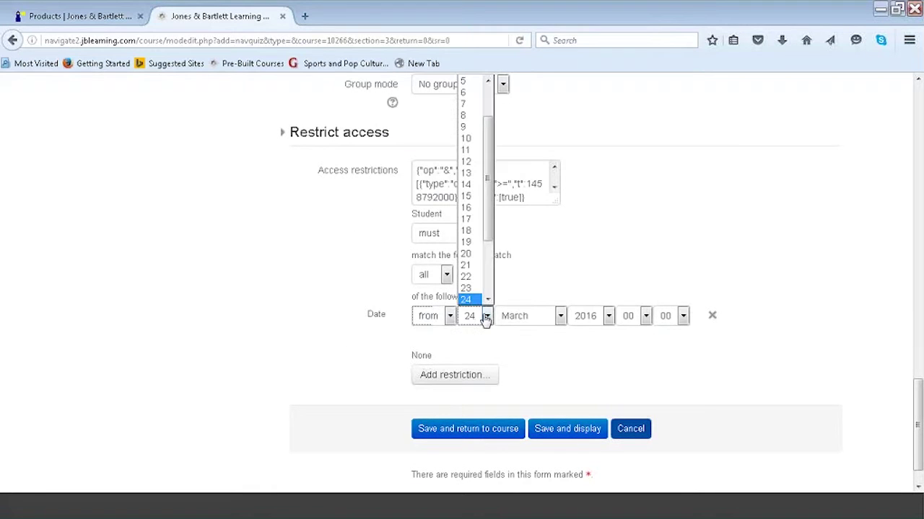
scroll(488, 303, "down", 3)
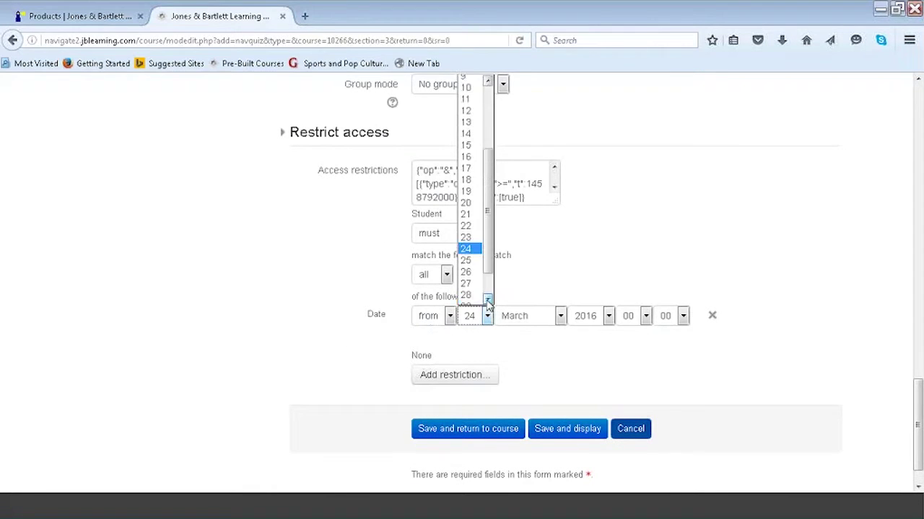
left_click(472, 287)
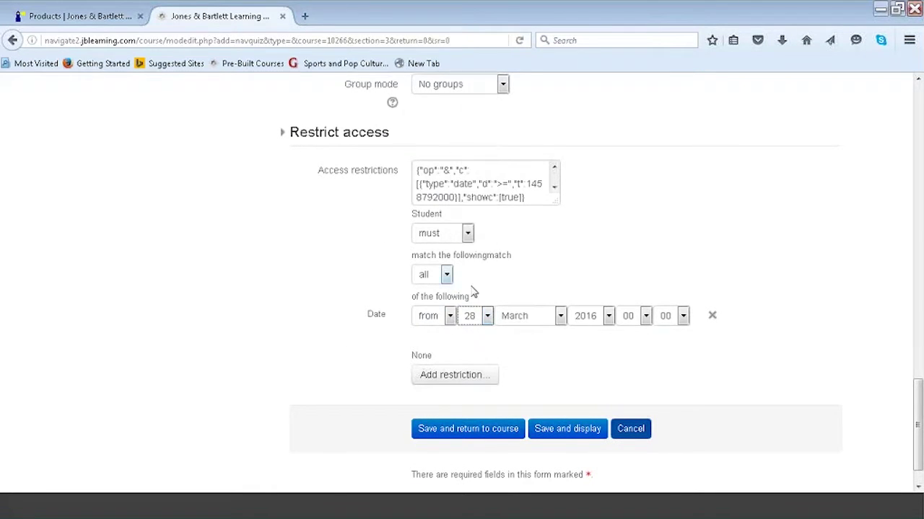
left_click(645, 316)
left_click(629, 289)
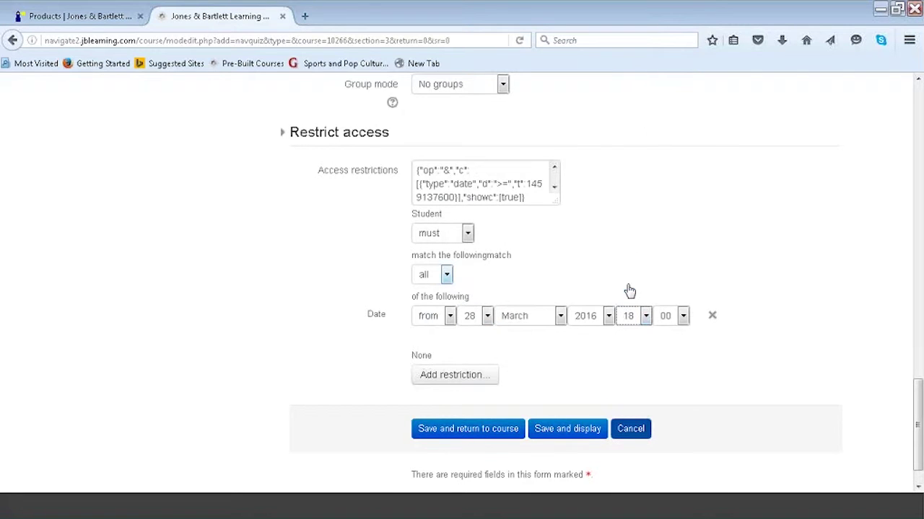
Step: Add a second date restriction limiting the quiz until 28 March 2016 at 22:00, and save it back to the course
left_click(441, 377)
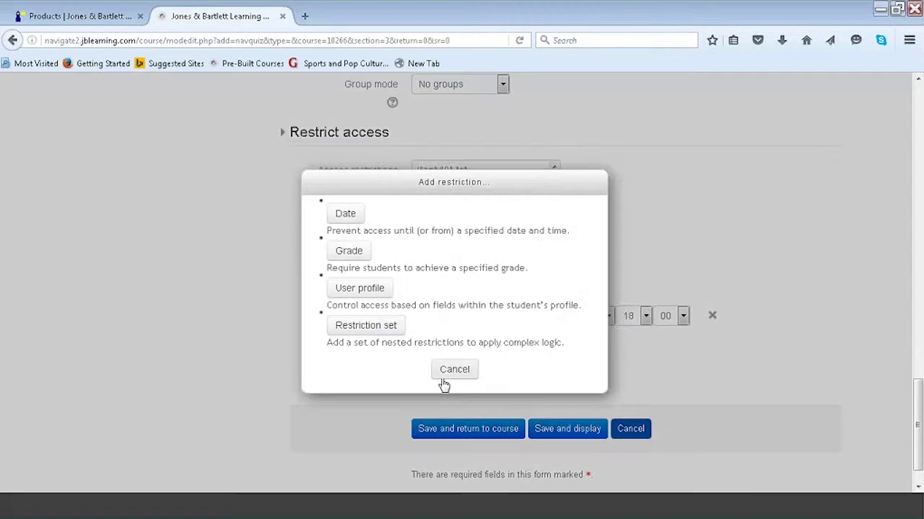
left_click(346, 217)
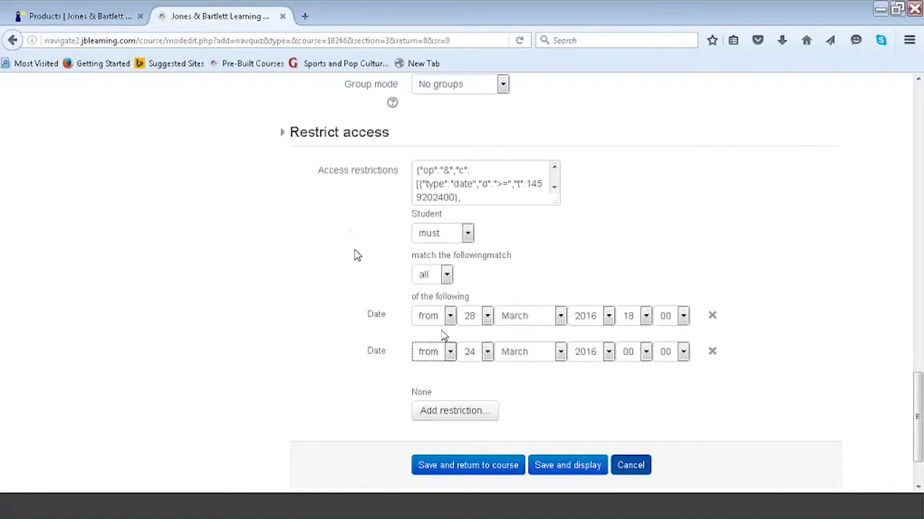
left_click(482, 351)
scroll(488, 308, "down", 3)
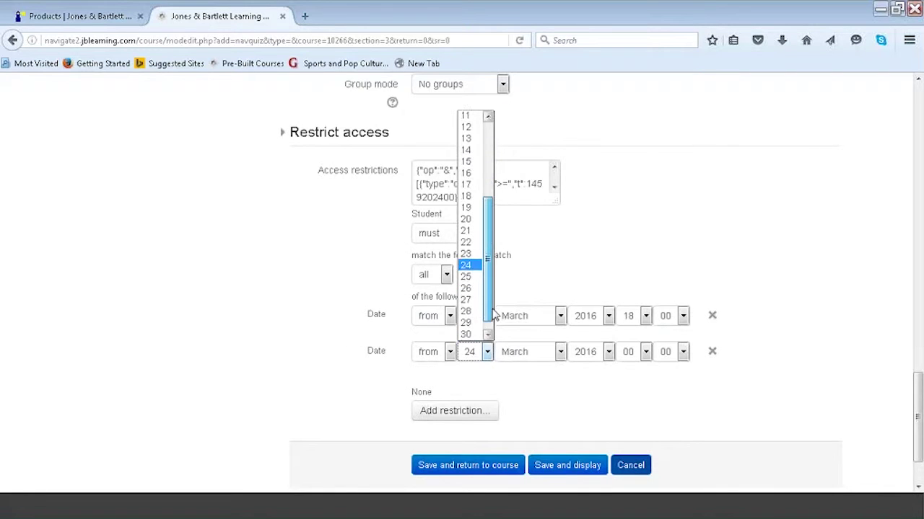
left_click(467, 302)
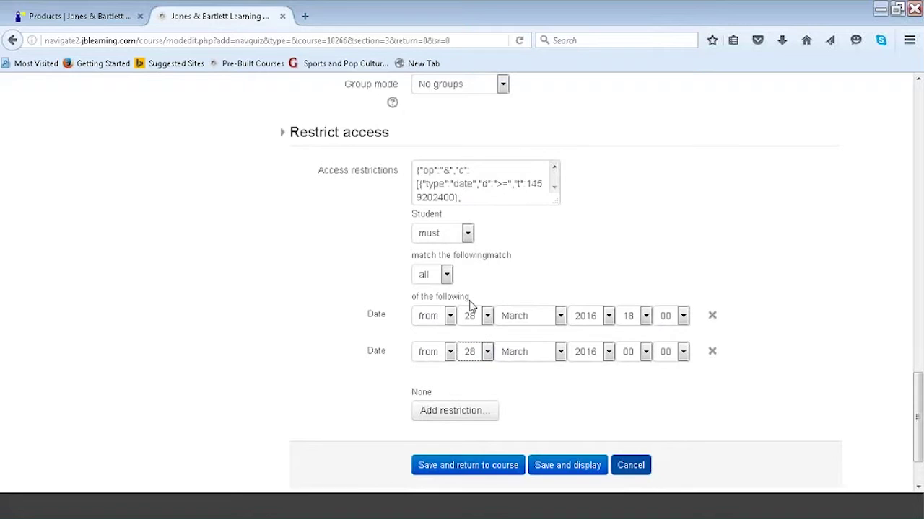
left_click(646, 352)
scroll(635, 325, "down", 2)
left_click(632, 326)
left_click(449, 353)
left_click(431, 388)
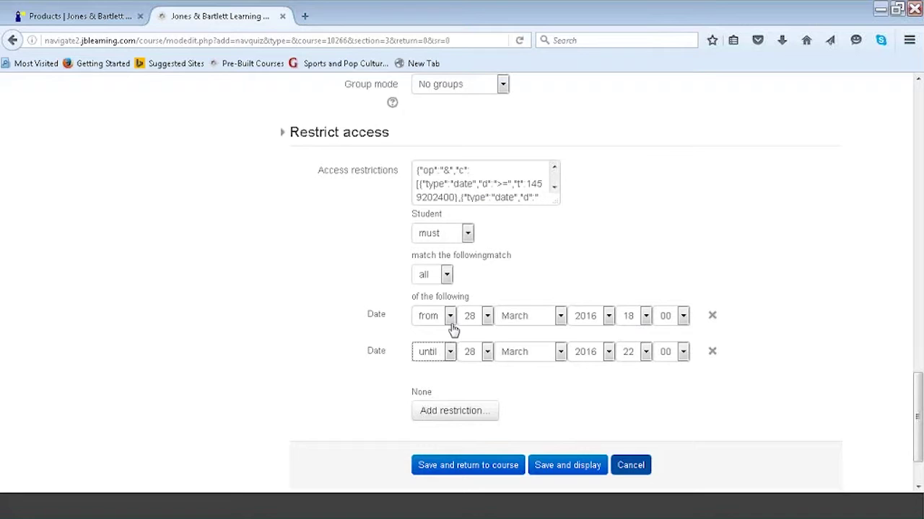
left_click(459, 465)
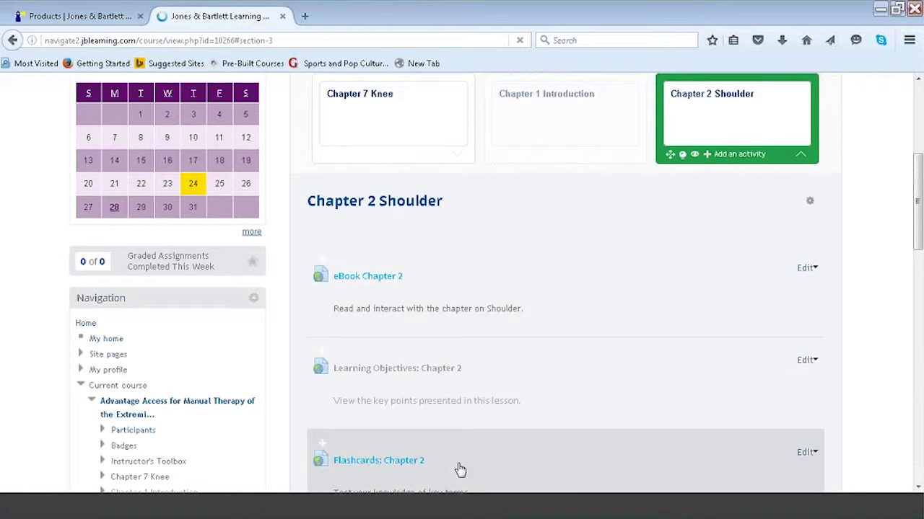
Step: Open QUIZ chapter 2 from the Chapter 2 Shoulder activities and start the assessment to preview its first question
left_click_drag(918, 204, 914, 385)
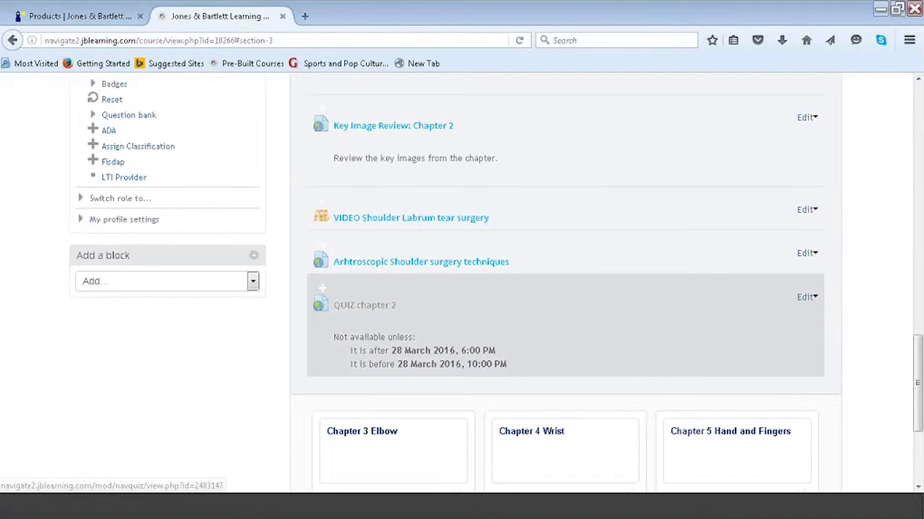
left_click(386, 306)
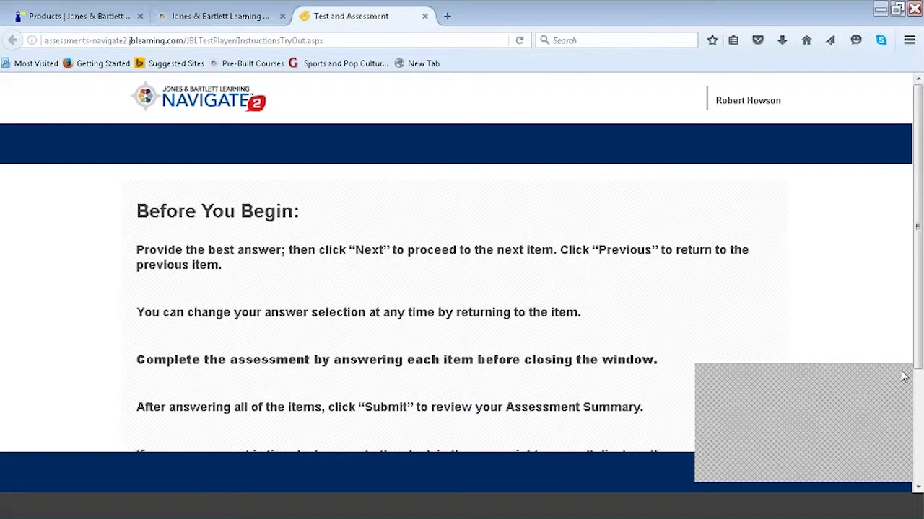
scroll(901, 375, "down", 3)
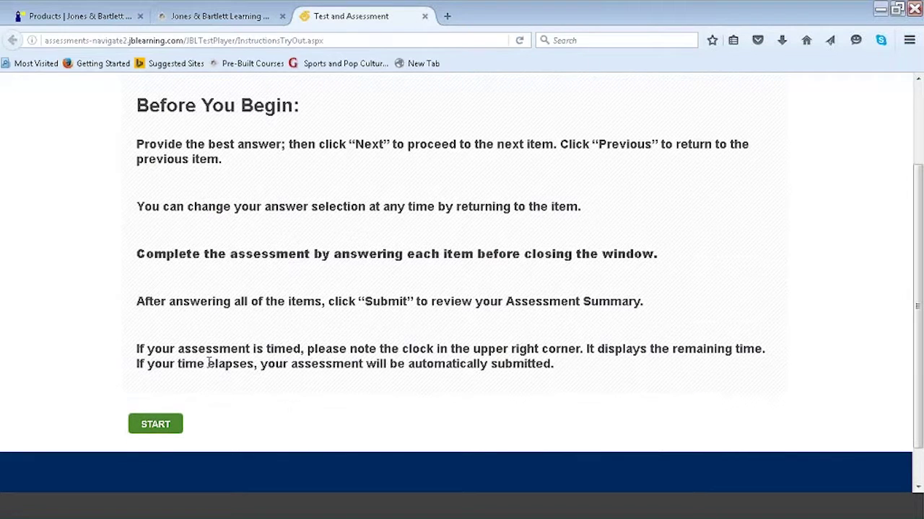
left_click(160, 424)
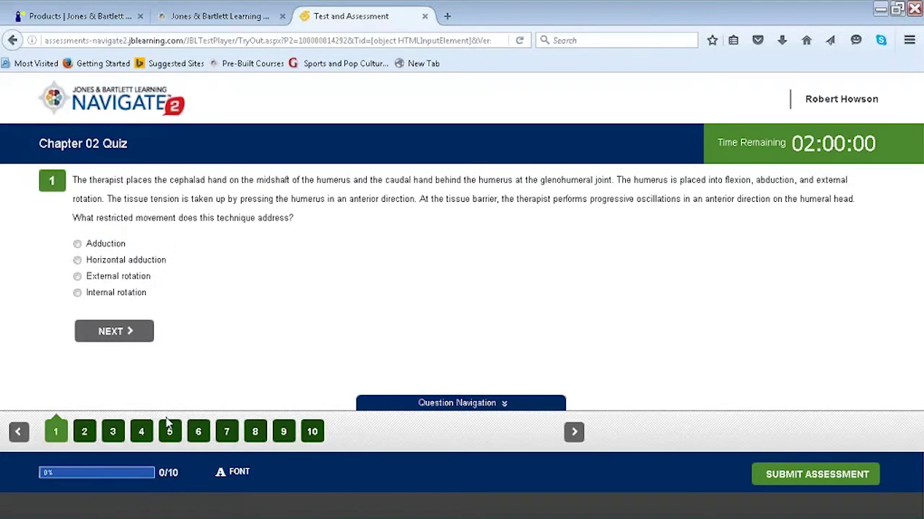
Step: Answer the opening multiple-choice questions, choosing Myofascial manipulation for question 2, and advance to question 6 on the glenohumeral joint
left_click(115, 331)
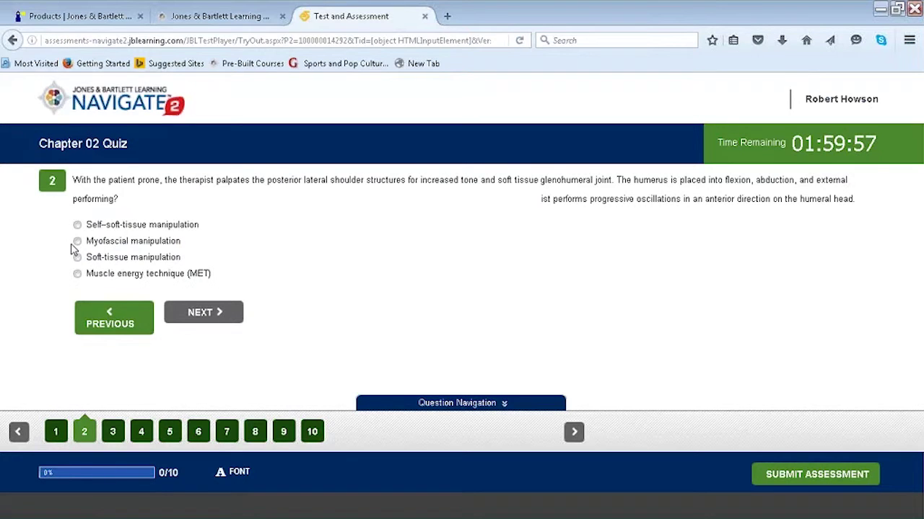
left_click(77, 241)
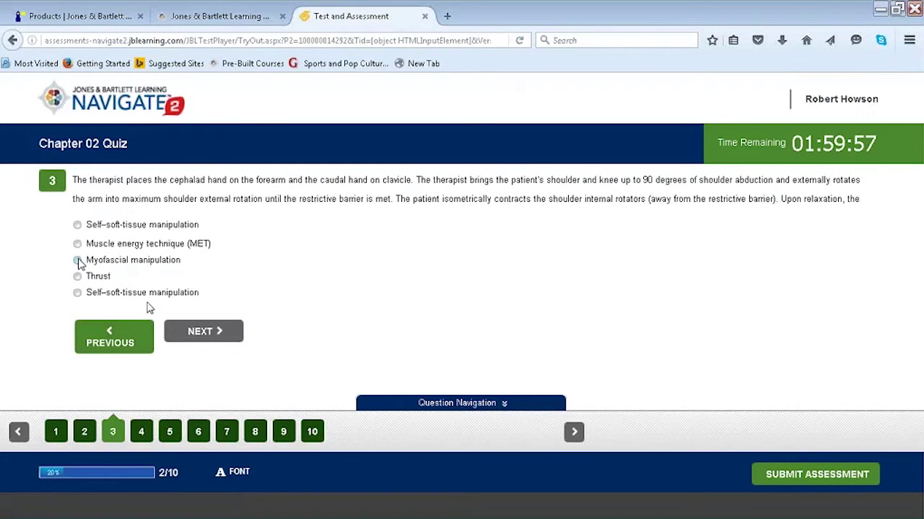
left_click(77, 260)
left_click(209, 331)
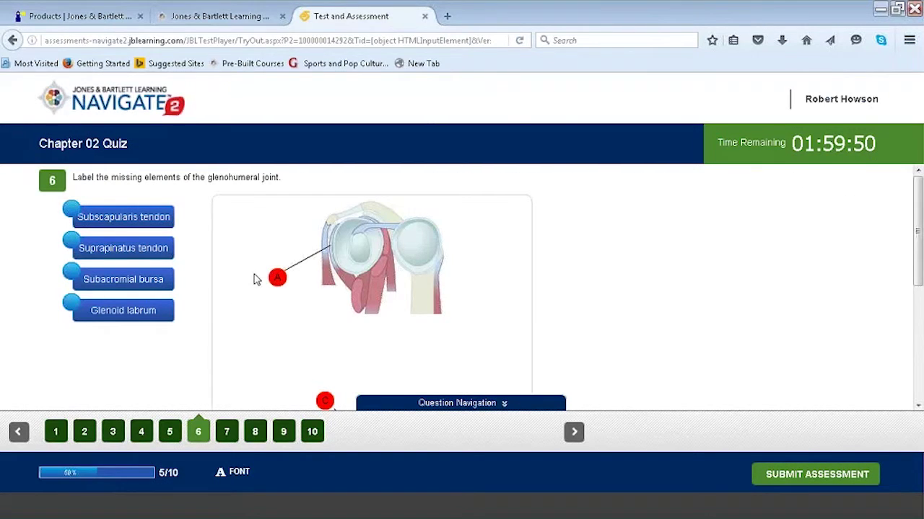
Step: Label the glenohumeral joint in question 6: Subscapularis tendon A, Suprapinatus tendon D, Subacromial bursa B and Glenoid labrum C
left_click(80, 214)
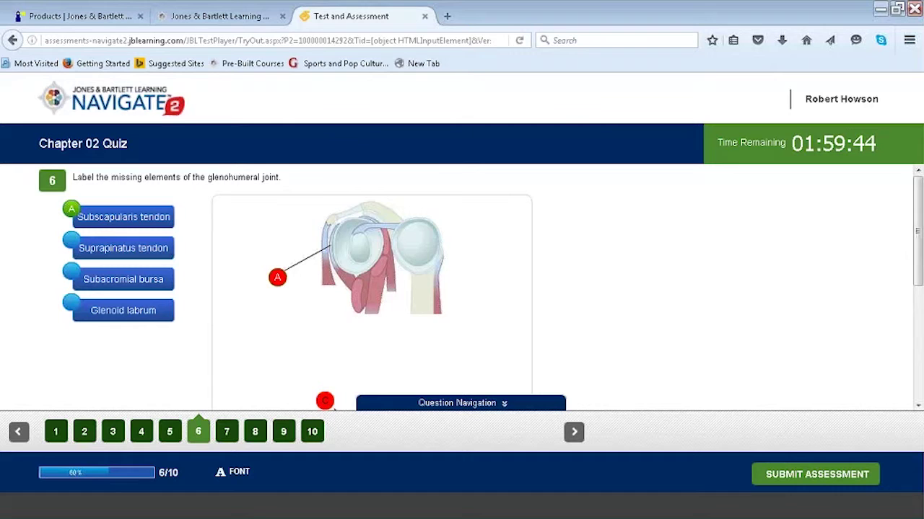
left_click_drag(916, 241, 915, 299)
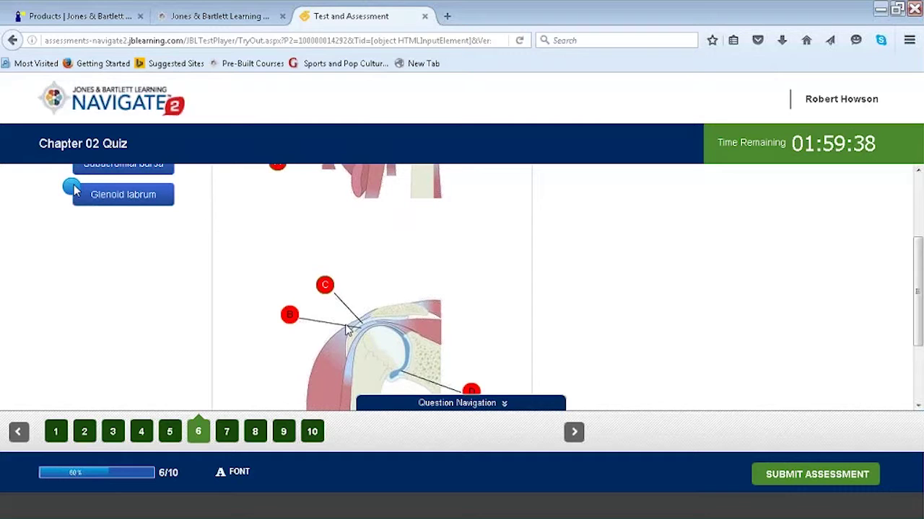
left_click_drag(915, 292, 920, 367)
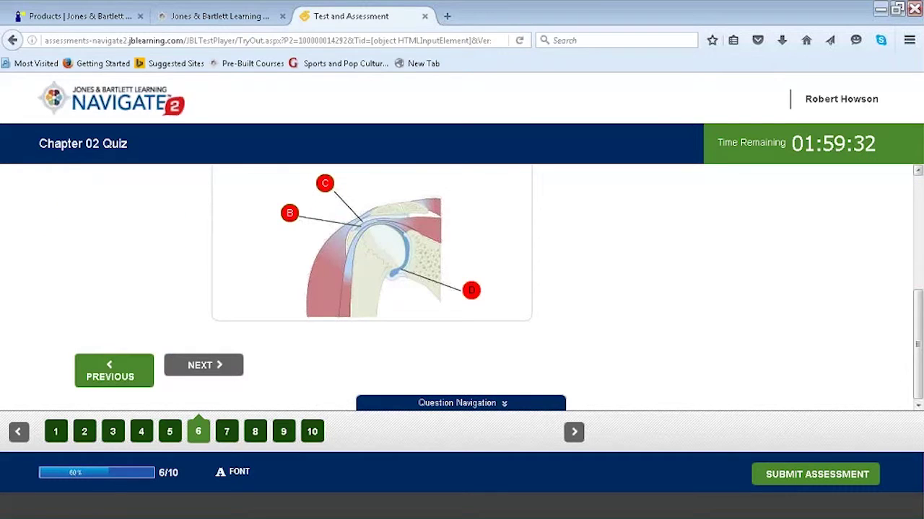
left_click_drag(920, 339, 920, 235)
left_click(80, 245)
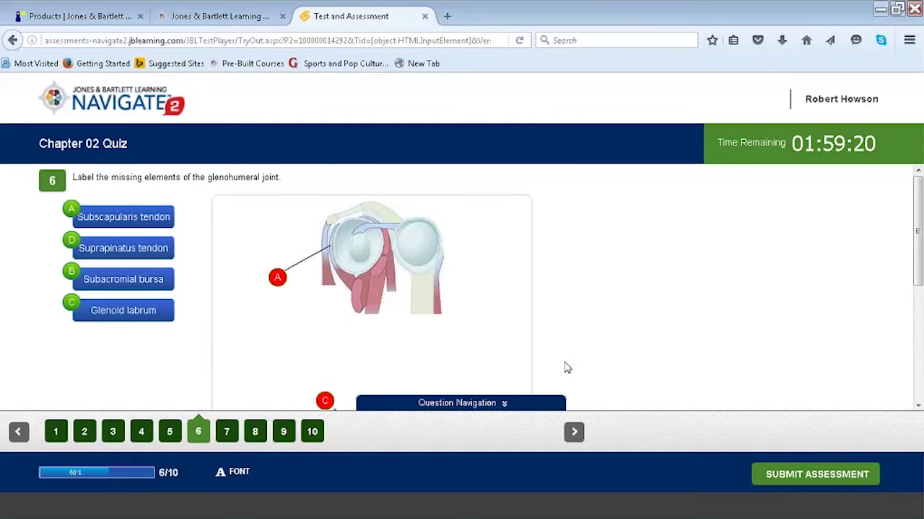
Step: Answer question 7 with Extension and question 8 with Soft-tissue manipulation, and continue through question 9 to question 10
left_click(574, 433)
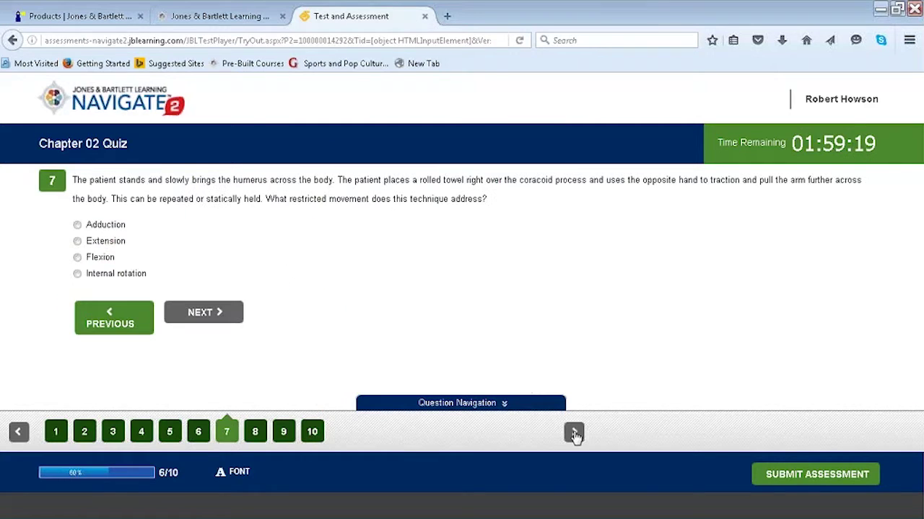
left_click(78, 241)
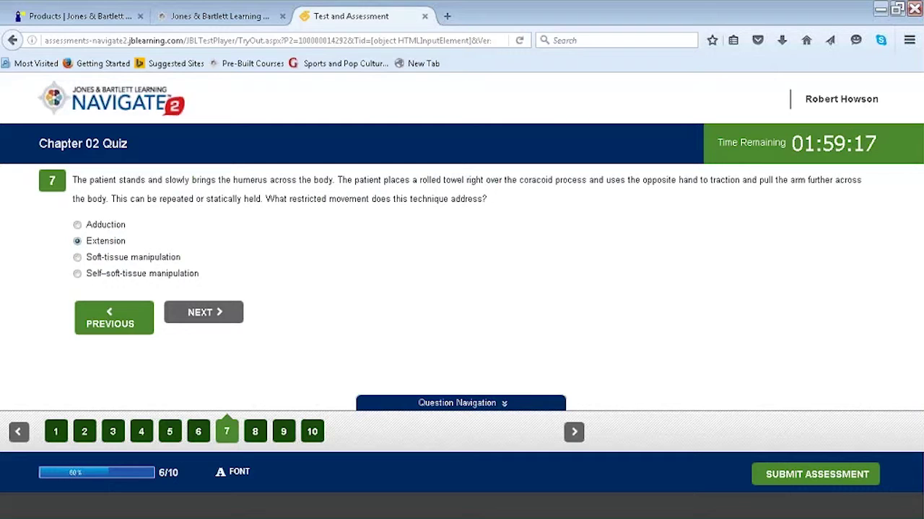
left_click(77, 258)
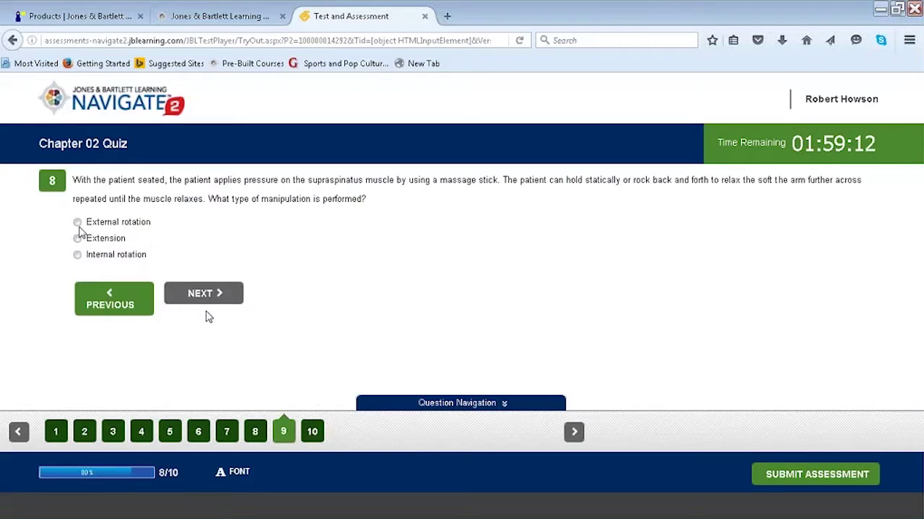
left_click(186, 289)
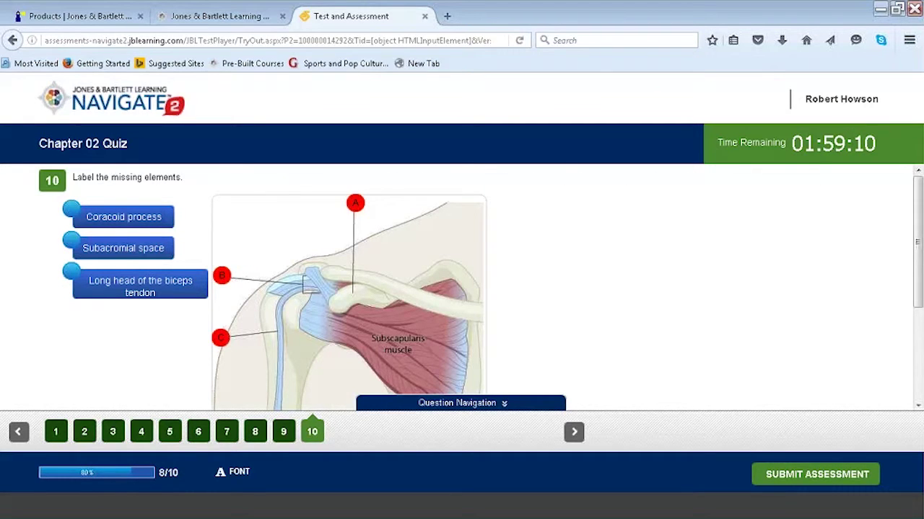
Step: Label the shoulder diagram in question 10: Coracoid process A, Subacromial space B and Long head of the biceps tendon C
left_click_drag(123, 216, 337, 210)
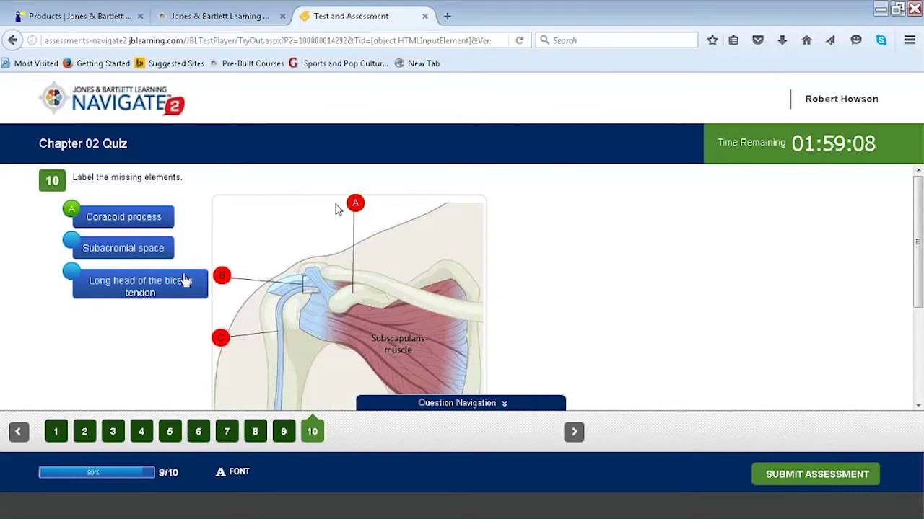
left_click_drag(123, 248, 222, 276)
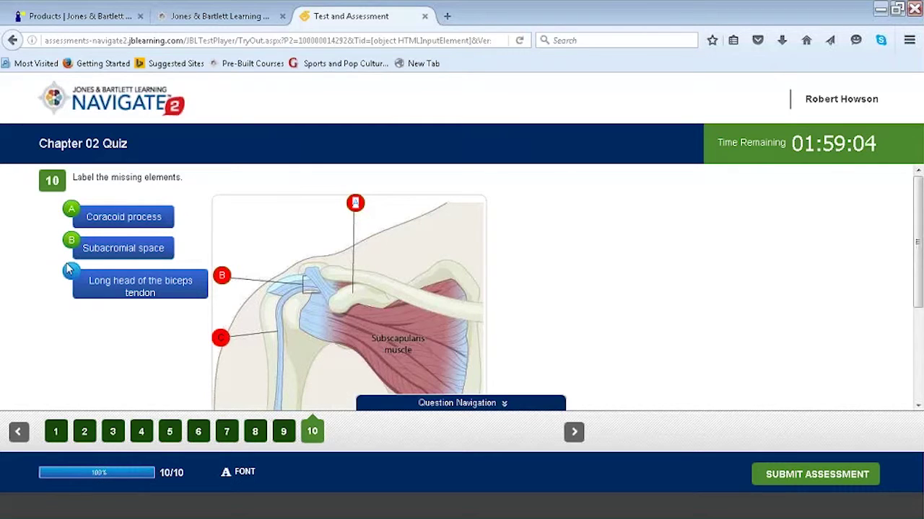
left_click_drag(69, 269, 221, 337)
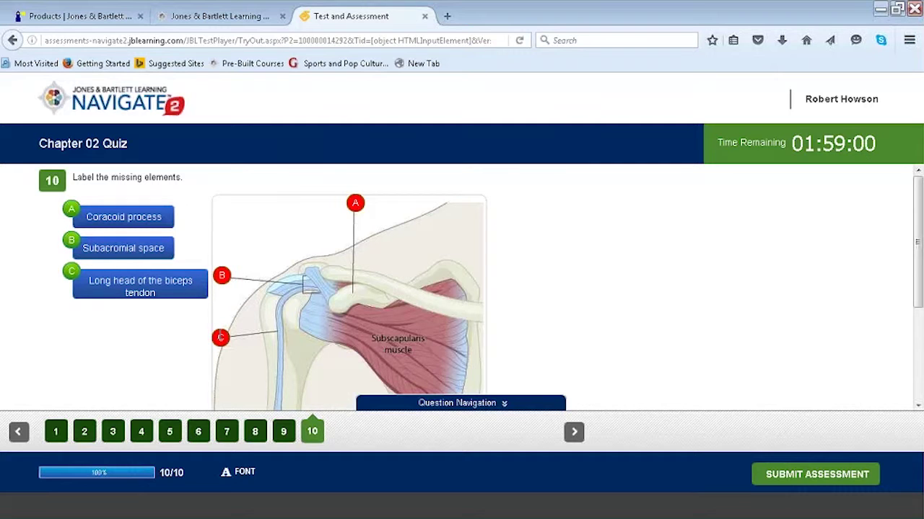
Step: Submit the Chapter 02 Quiz assessment, confirm the submission, and close the assessment summary
left_click(819, 479)
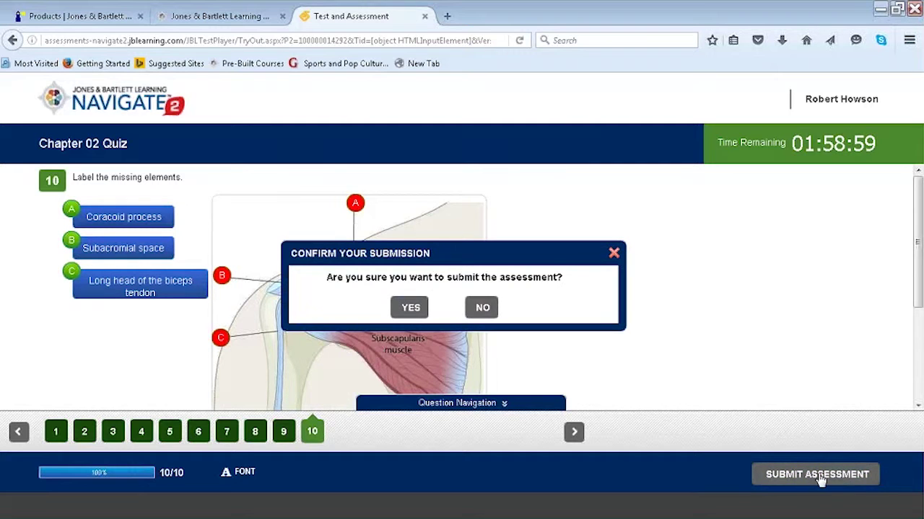
left_click(424, 309)
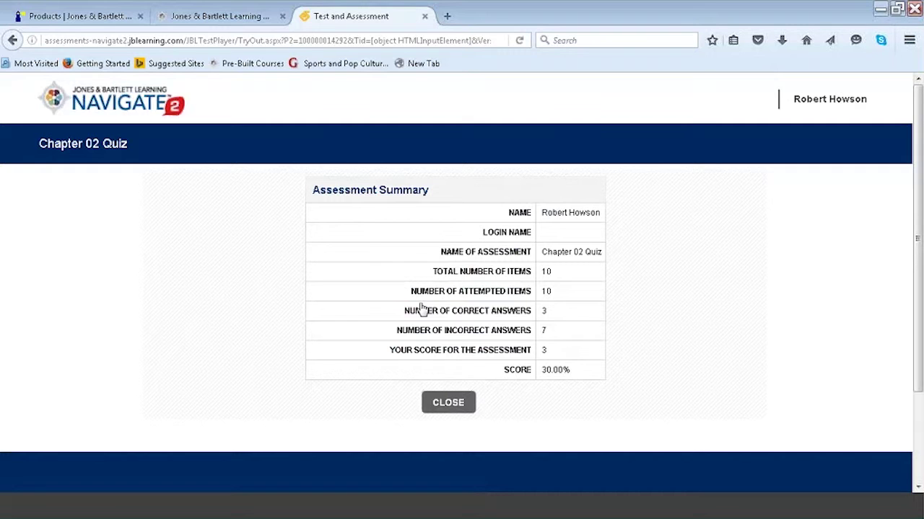
left_click(448, 403)
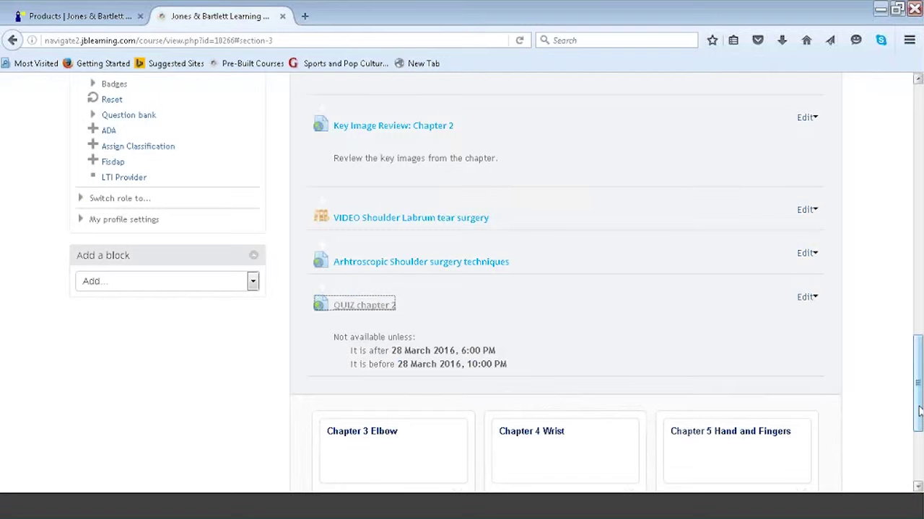
Step: Open eBook Chapter 2 from the Chapter 2 Shoulder section and dismiss the annotation icon information
left_click_drag(918, 410, 919, 246)
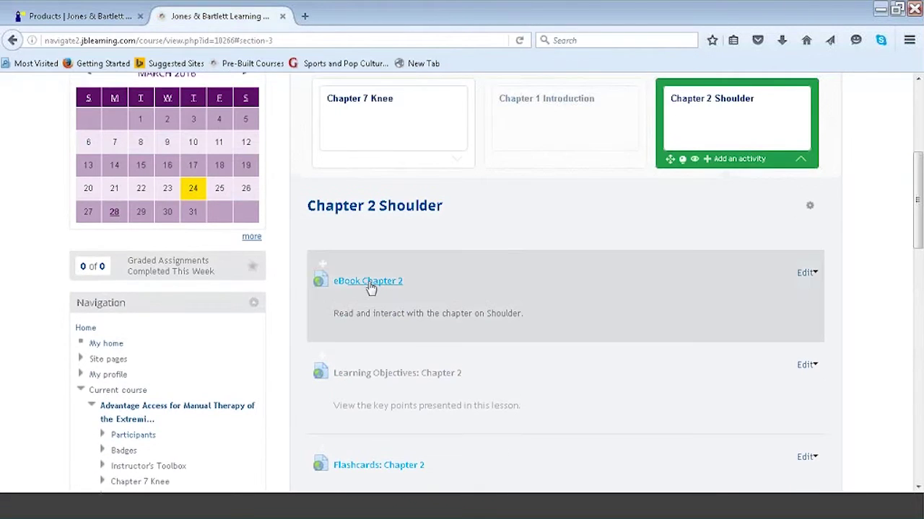
left_click(369, 280)
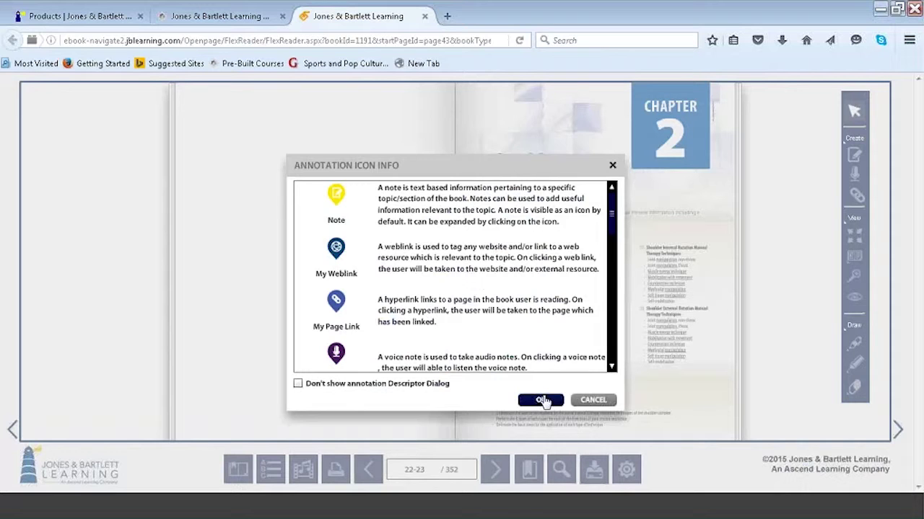
left_click(542, 400)
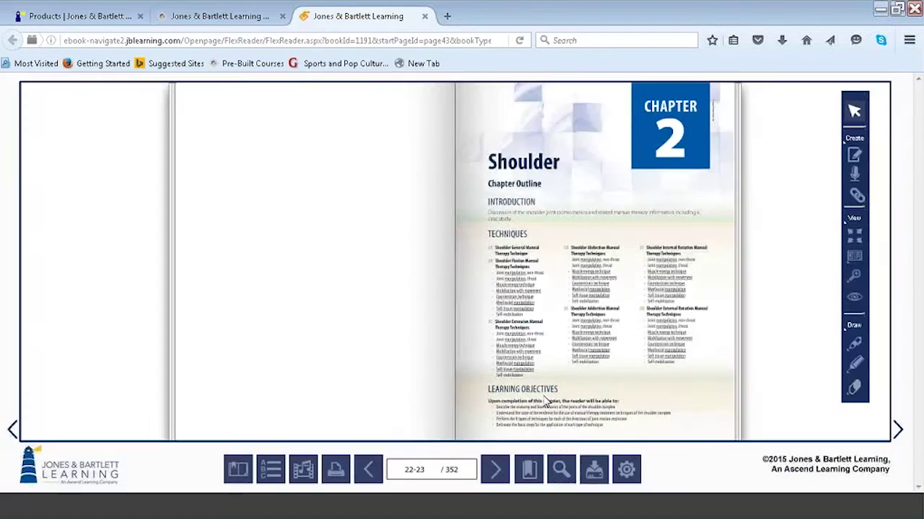
Step: Page through the Chapter 2 eBook to pages 32-33 and inspect the web link annotations beside the references
left_click(495, 471)
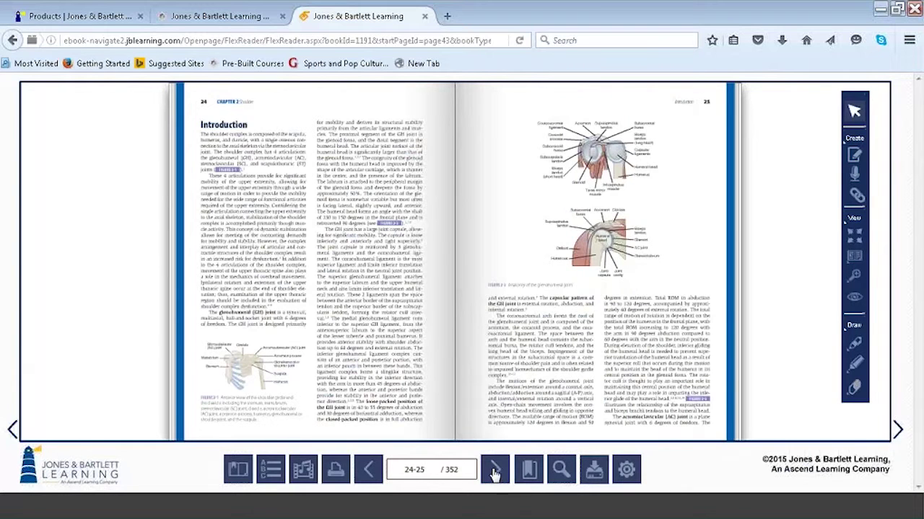
left_click(495, 470)
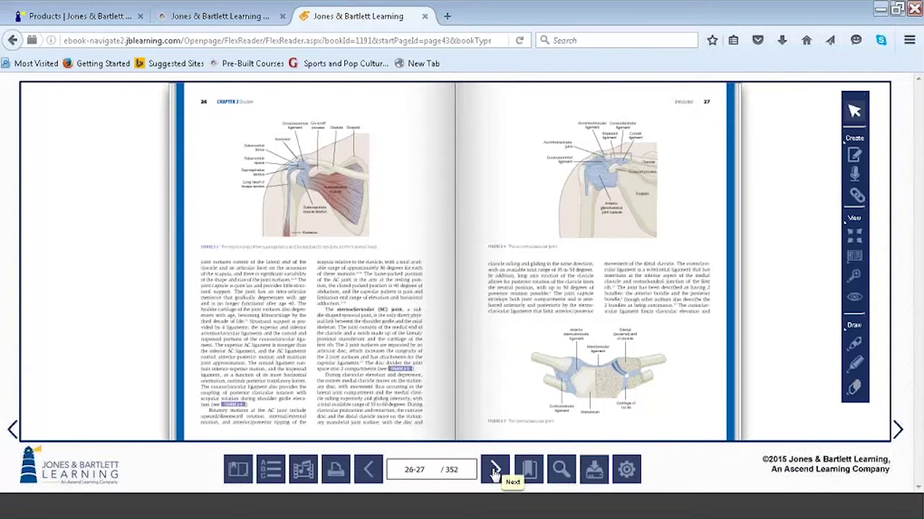
left_click(494, 471)
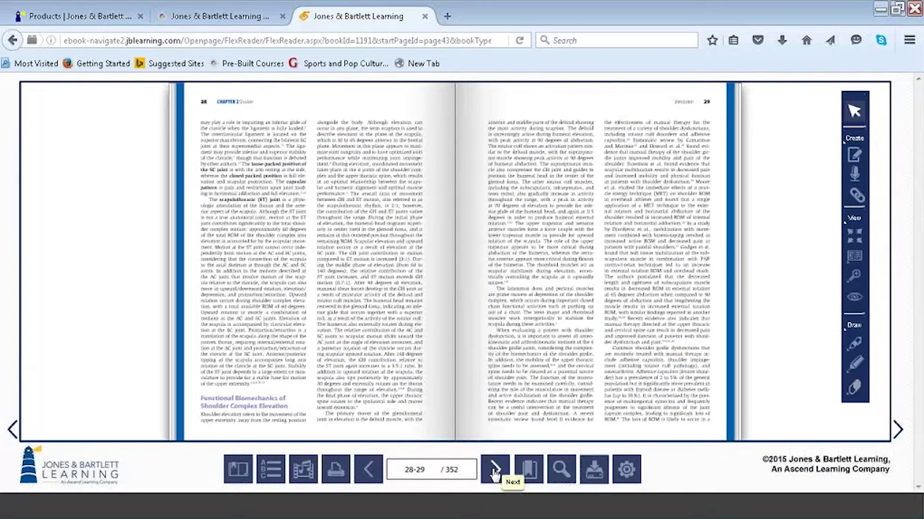
left_click(495, 471)
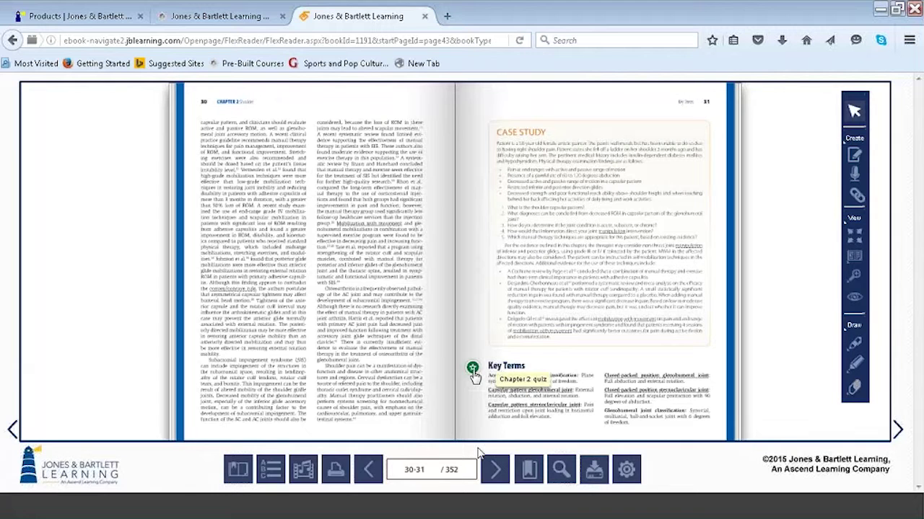
left_click(494, 469)
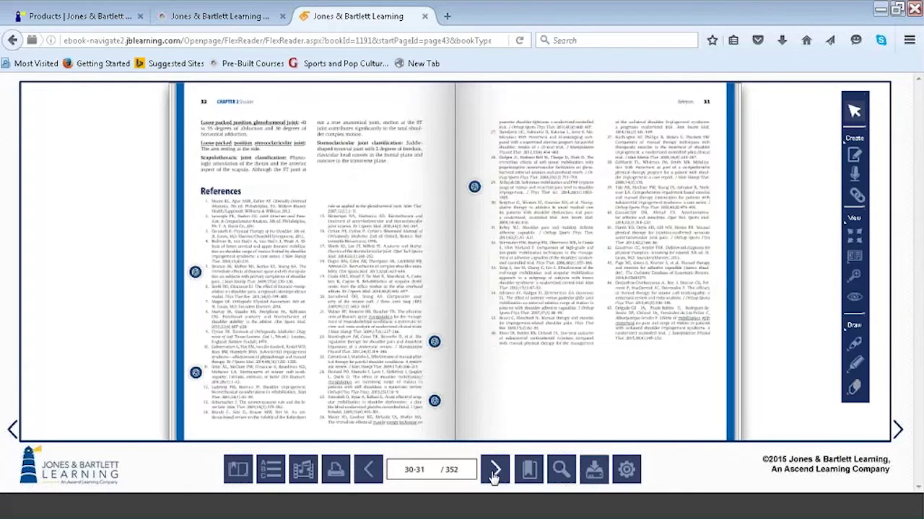
mouse_move(196, 278)
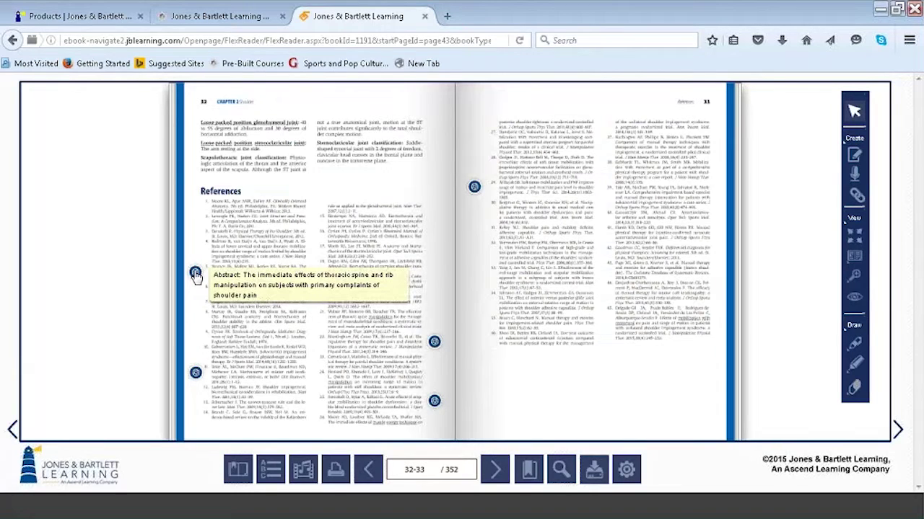
mouse_move(436, 346)
mouse_move(480, 197)
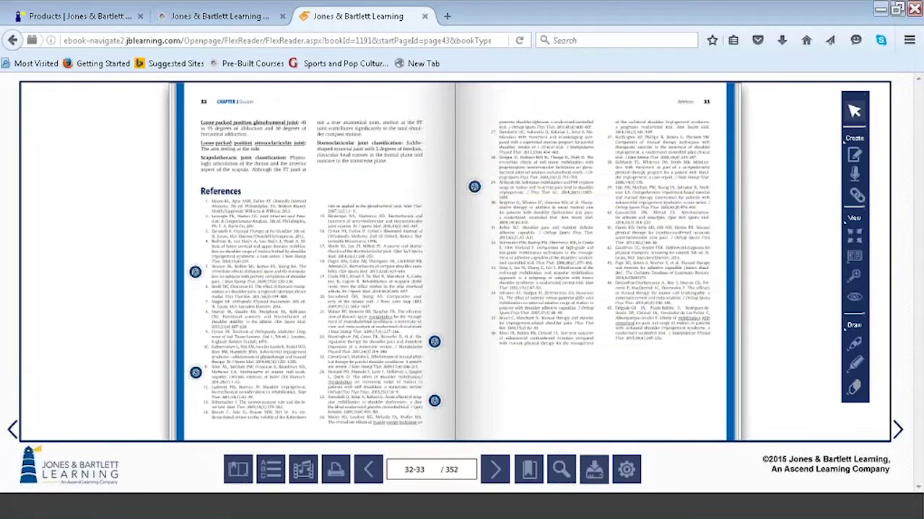
Step: Go to eBook pages 34-35, watch the Mobilization with movement video on page 35, and close it
left_click(495, 470)
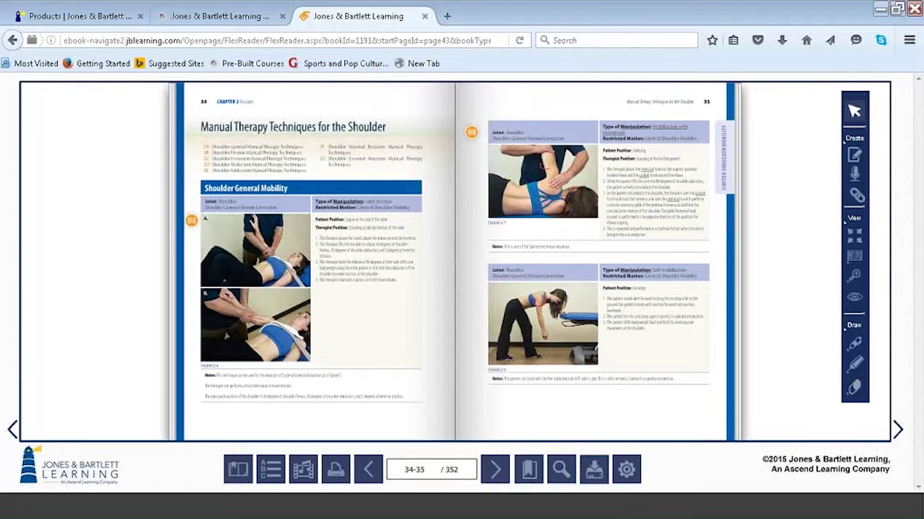
left_click(472, 135)
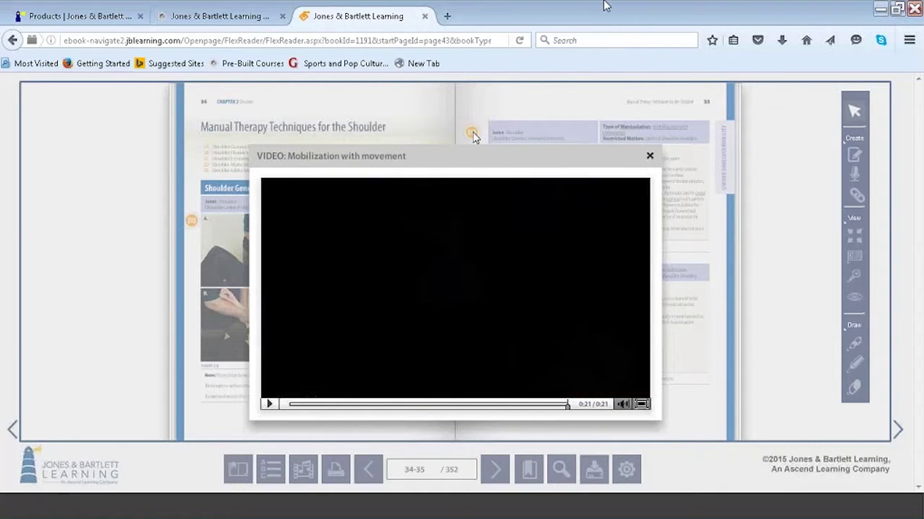
left_click(649, 156)
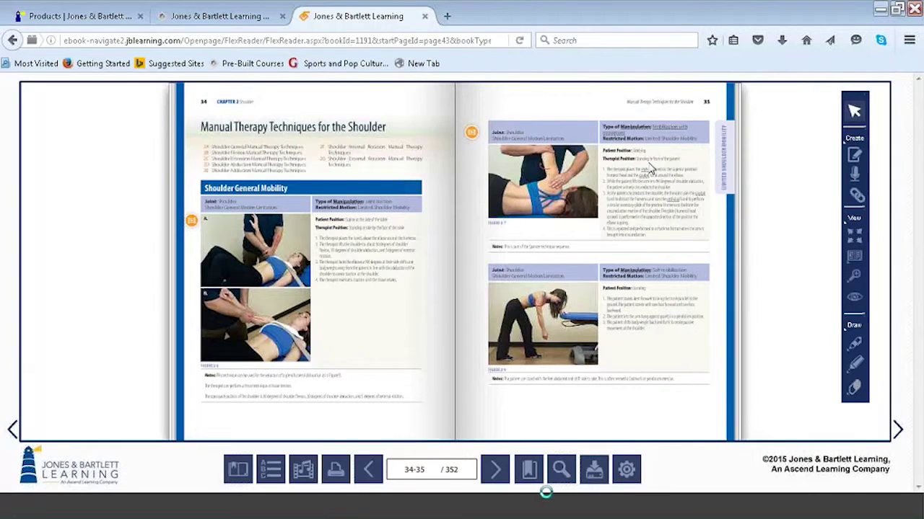
Step: Go to eBook pages 38-39, add the note "Study for final, important!" on page 39's first photo, and suppress the annotation warning
left_click(495, 471)
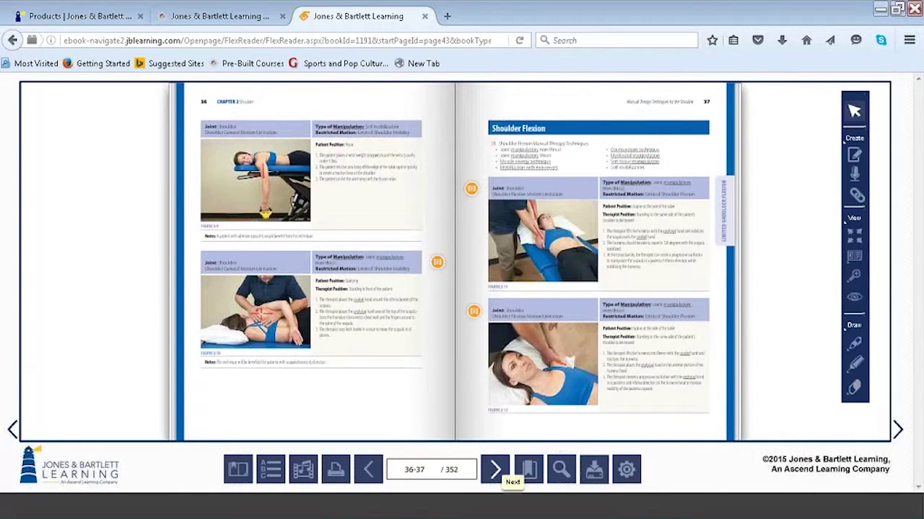
left_click(492, 469)
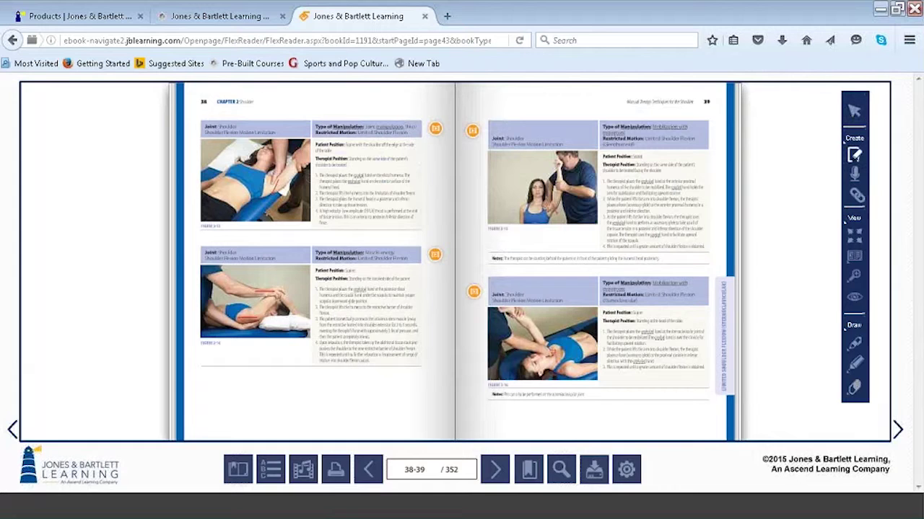
left_click(853, 156)
left_click(561, 226)
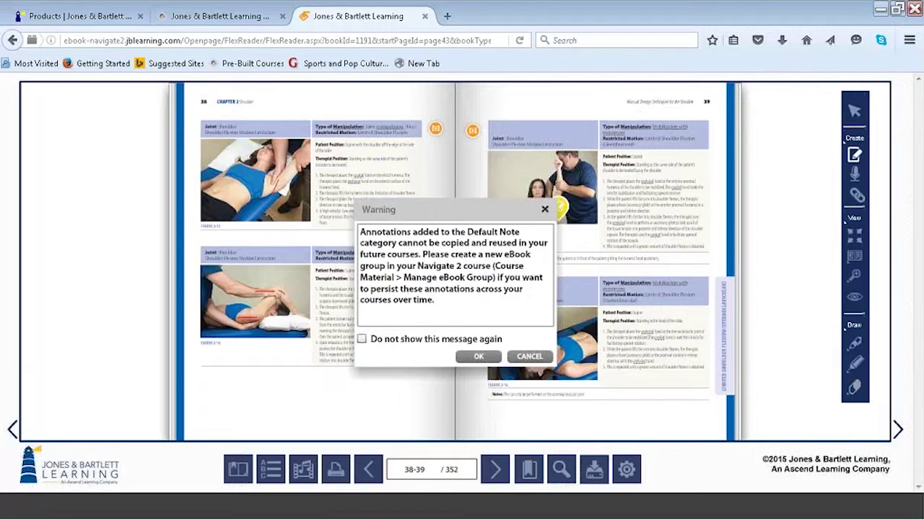
left_click(362, 339)
left_click(478, 357)
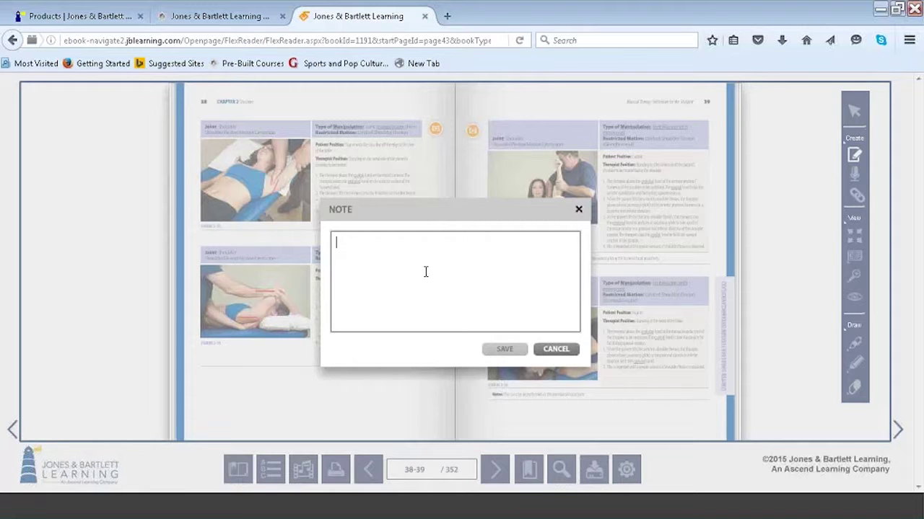
type("St")
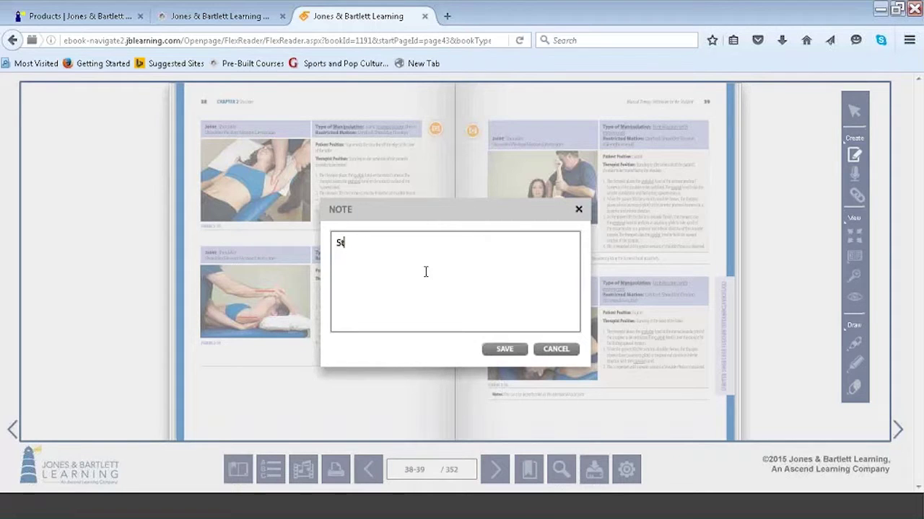
type("udy for final , important!")
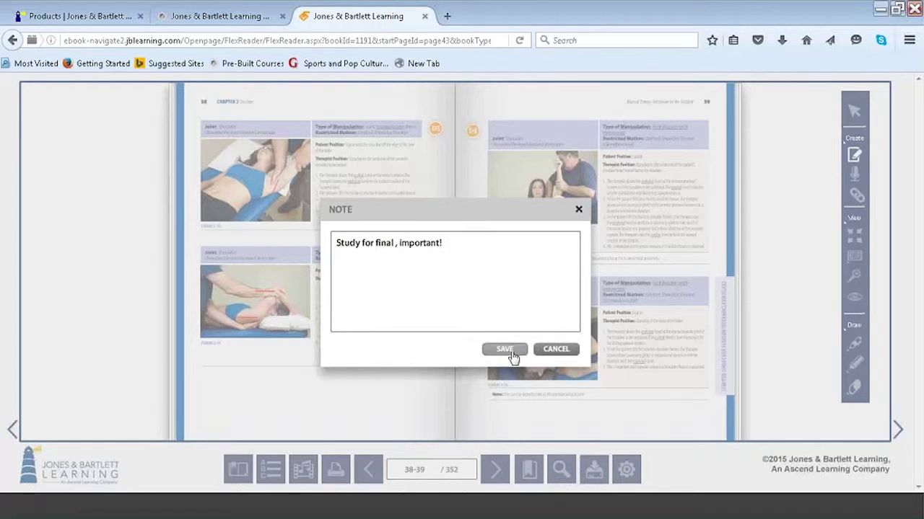
left_click(505, 349)
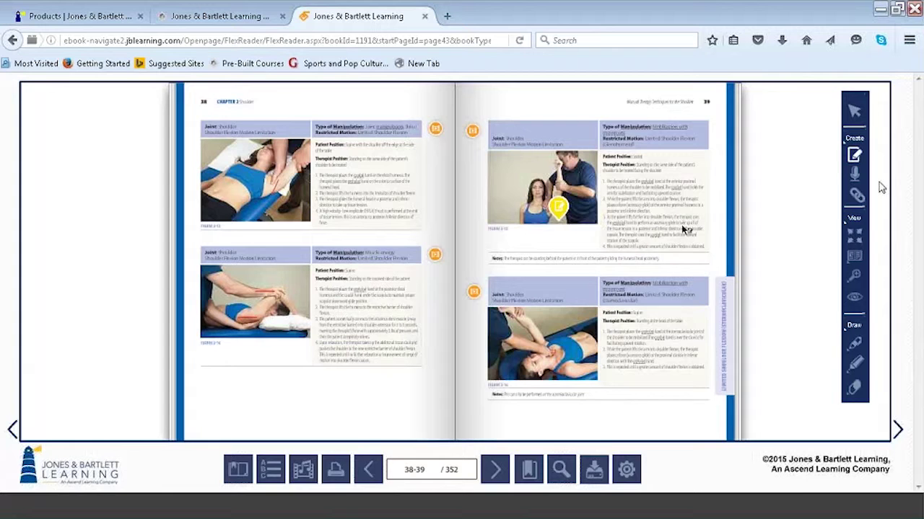
Step: View the voice note form for a spot beside the first technique on page 39, and close it without recording
left_click(854, 174)
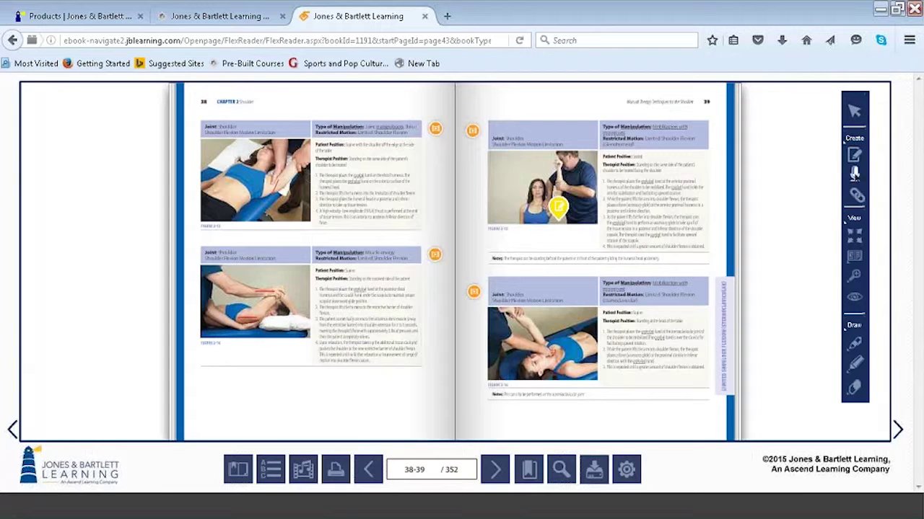
left_click(704, 242)
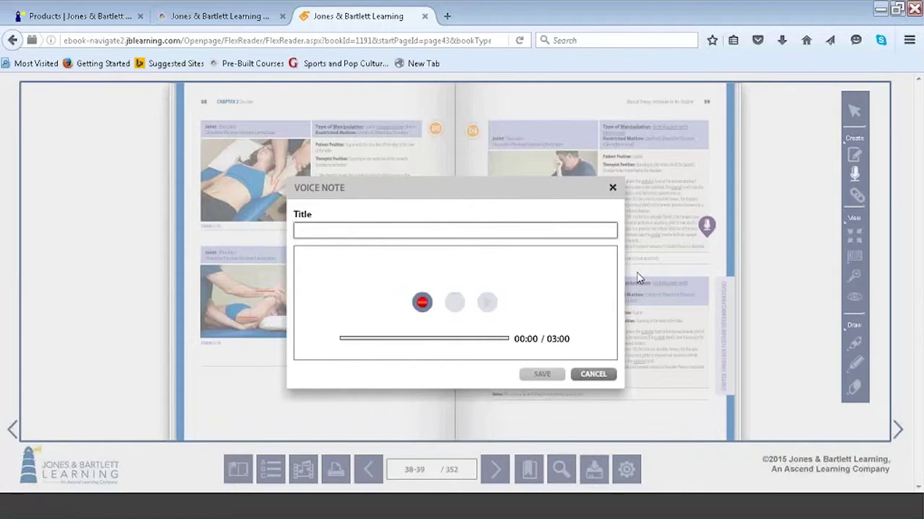
left_click(613, 189)
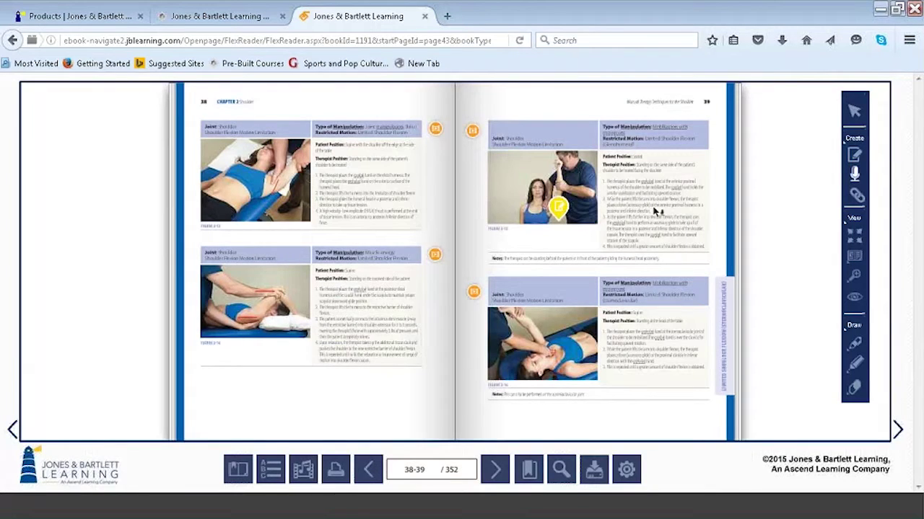
Step: Add a weblink below page 39's first photo using the copied shoulderchannel?showinstability URL and the label "Shoulder instability link"
left_click(858, 197)
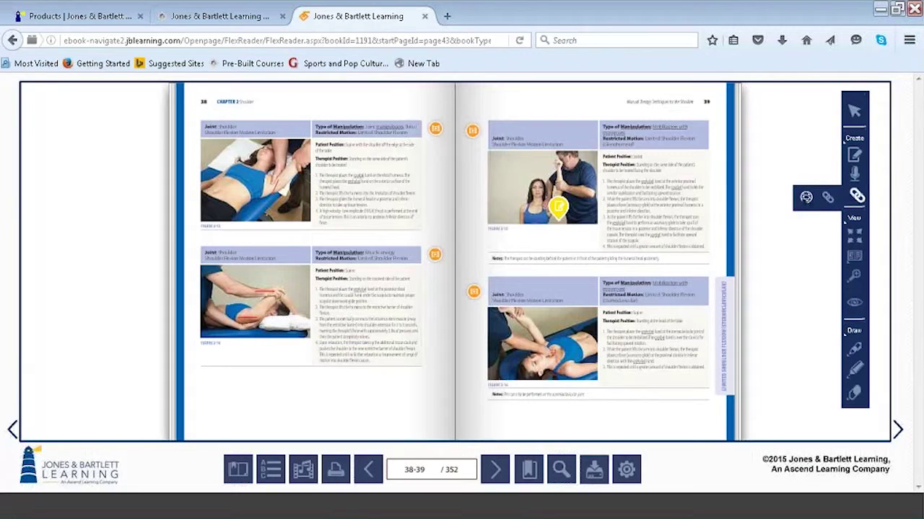
left_click(805, 198)
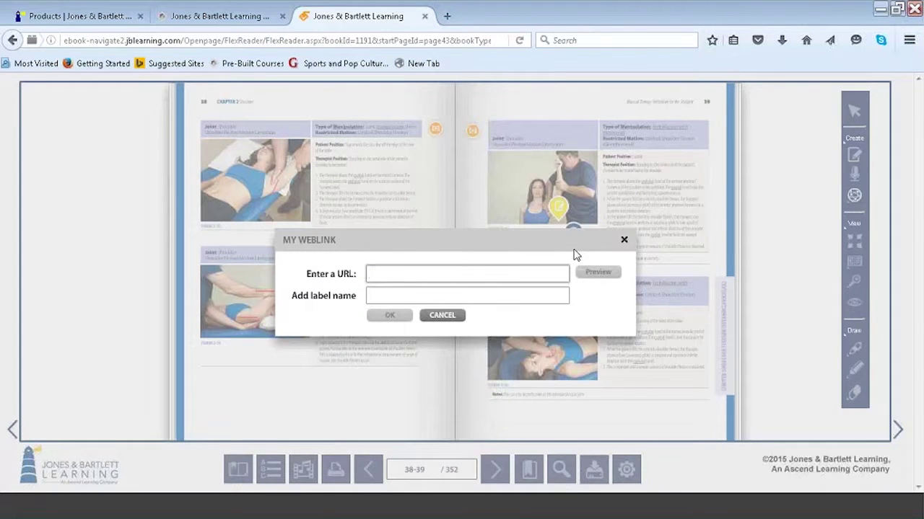
key("ctrl+v")
left_click(552, 294)
type("Shoulder i")
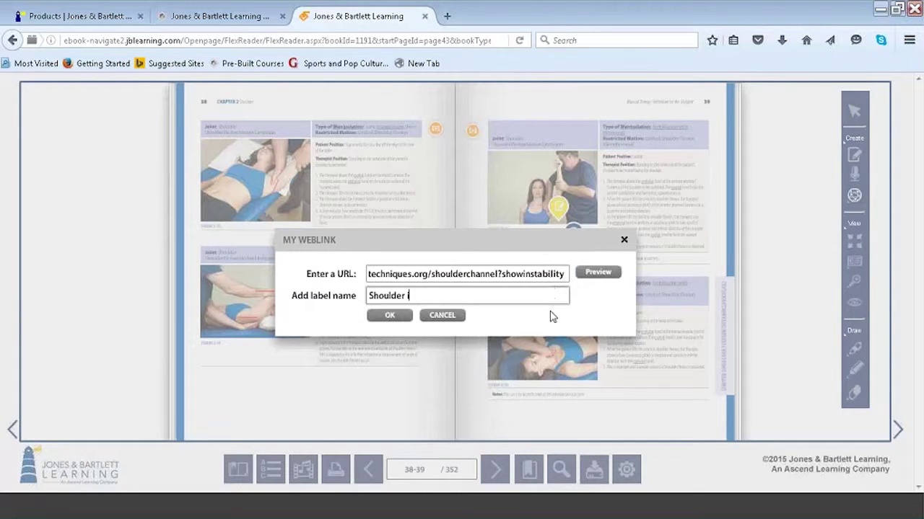
type("nstabi")
type("ity link")
left_click(390, 316)
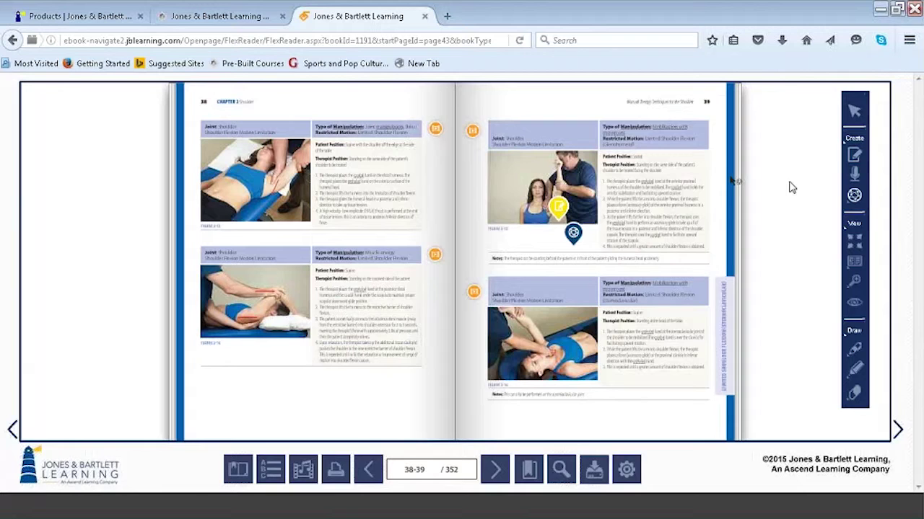
Step: Show the available link annotation types again
left_click(854, 196)
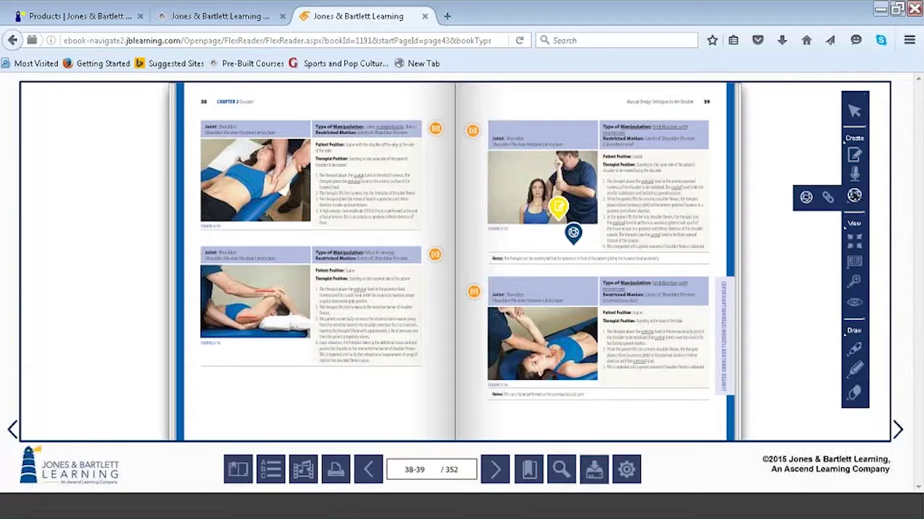